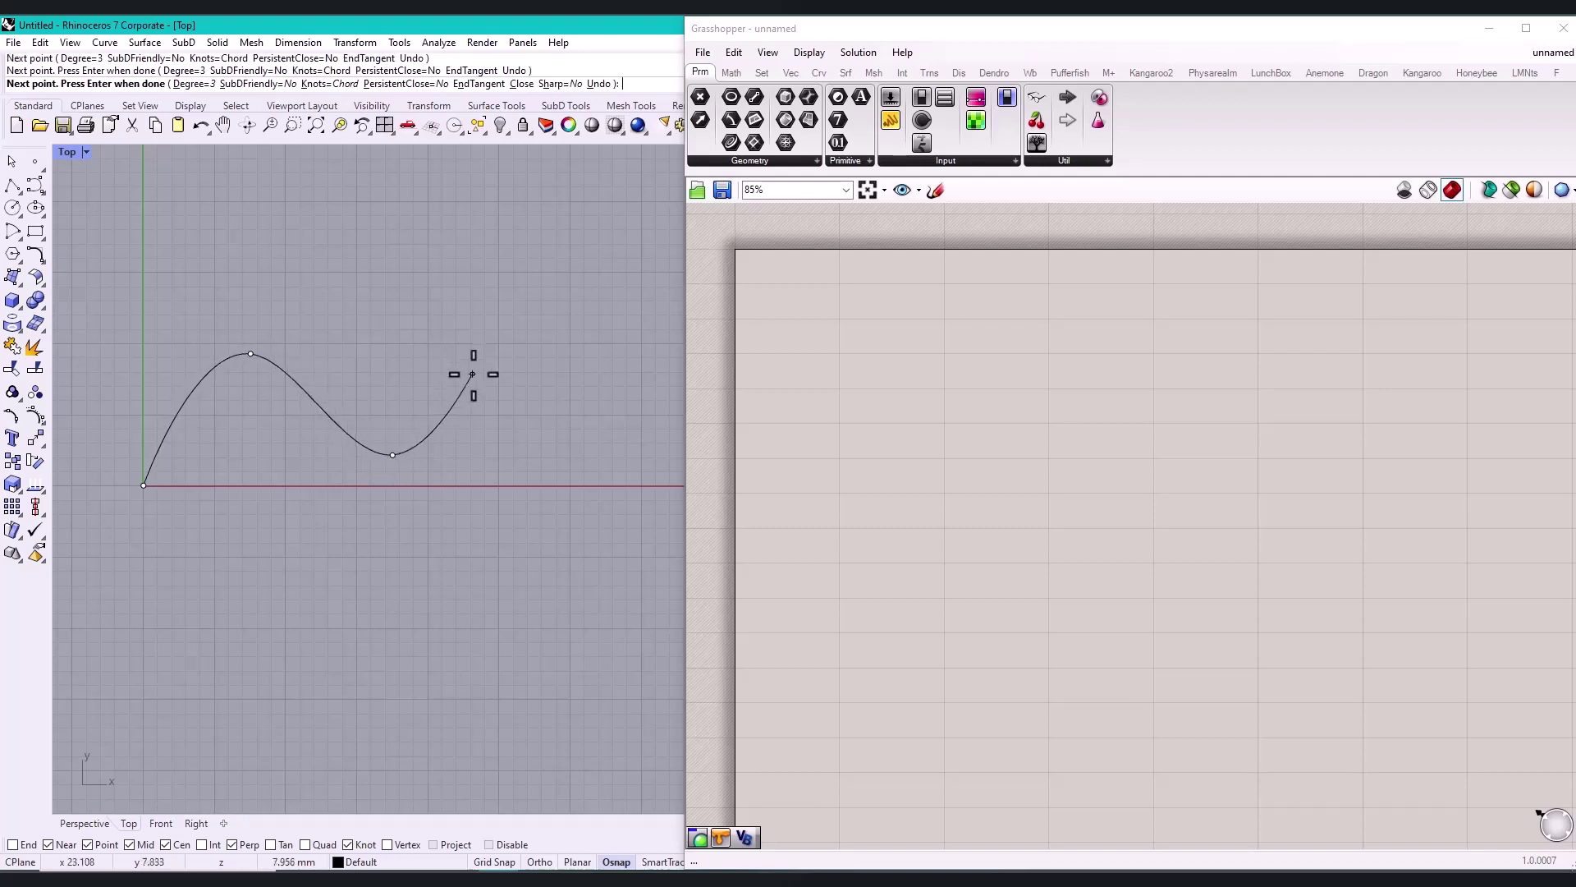
Step: Complete the open wavy curve in the Top view with a second crest point and a lower end point
left_click(488, 358)
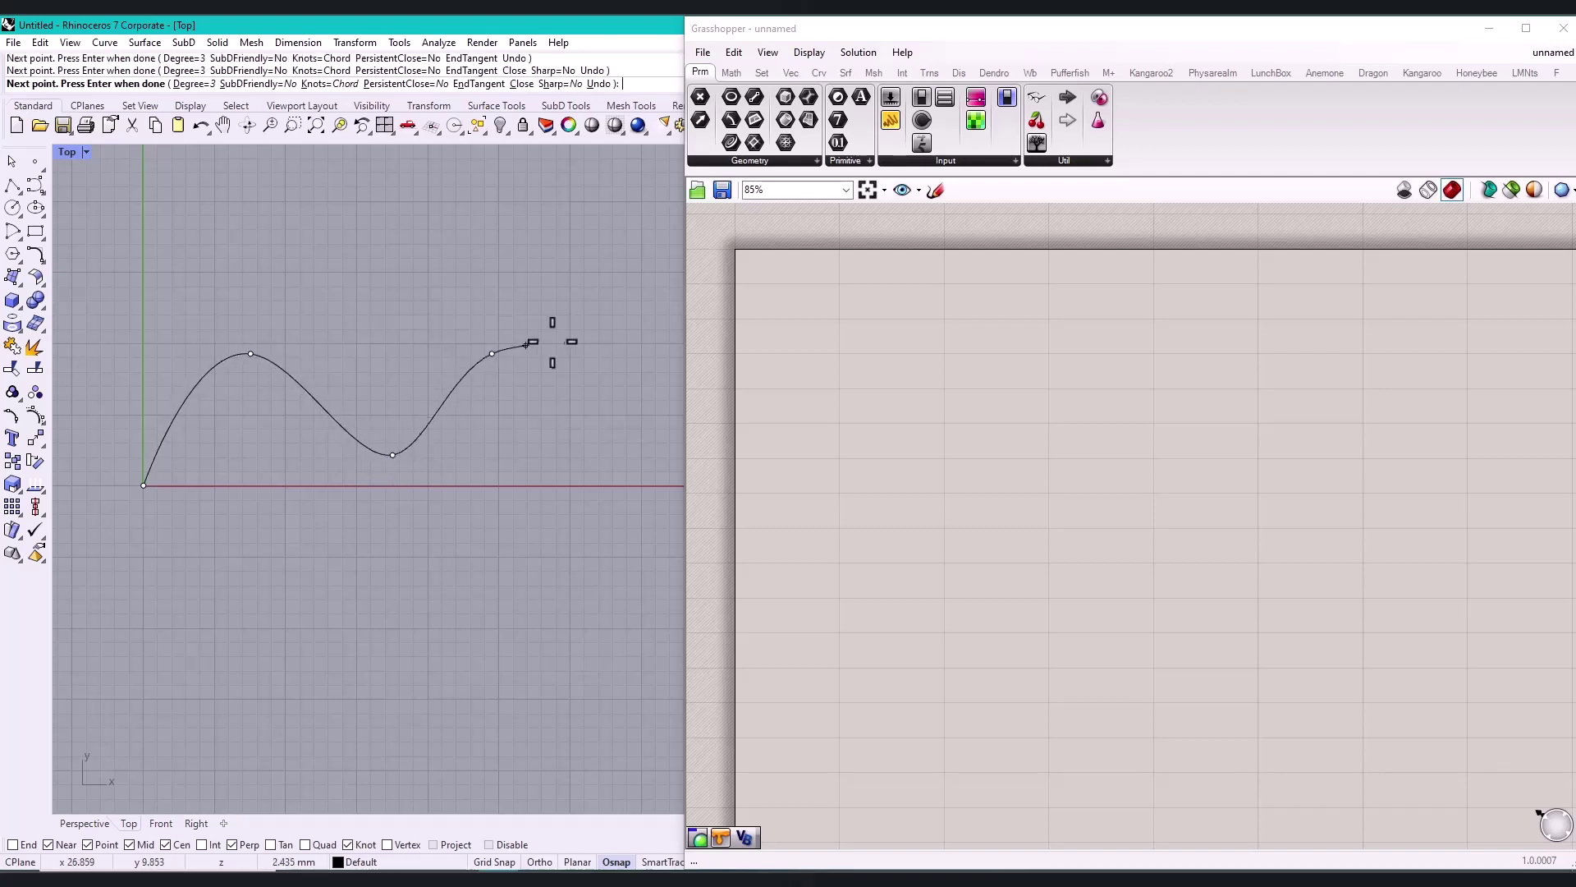
left_click(618, 427)
key("Return")
Step: In Grasshopper, add a Curve parameter that references the drawn curve, and hide the original curve in Rhino
left_click_drag(735, 144, 918, 308)
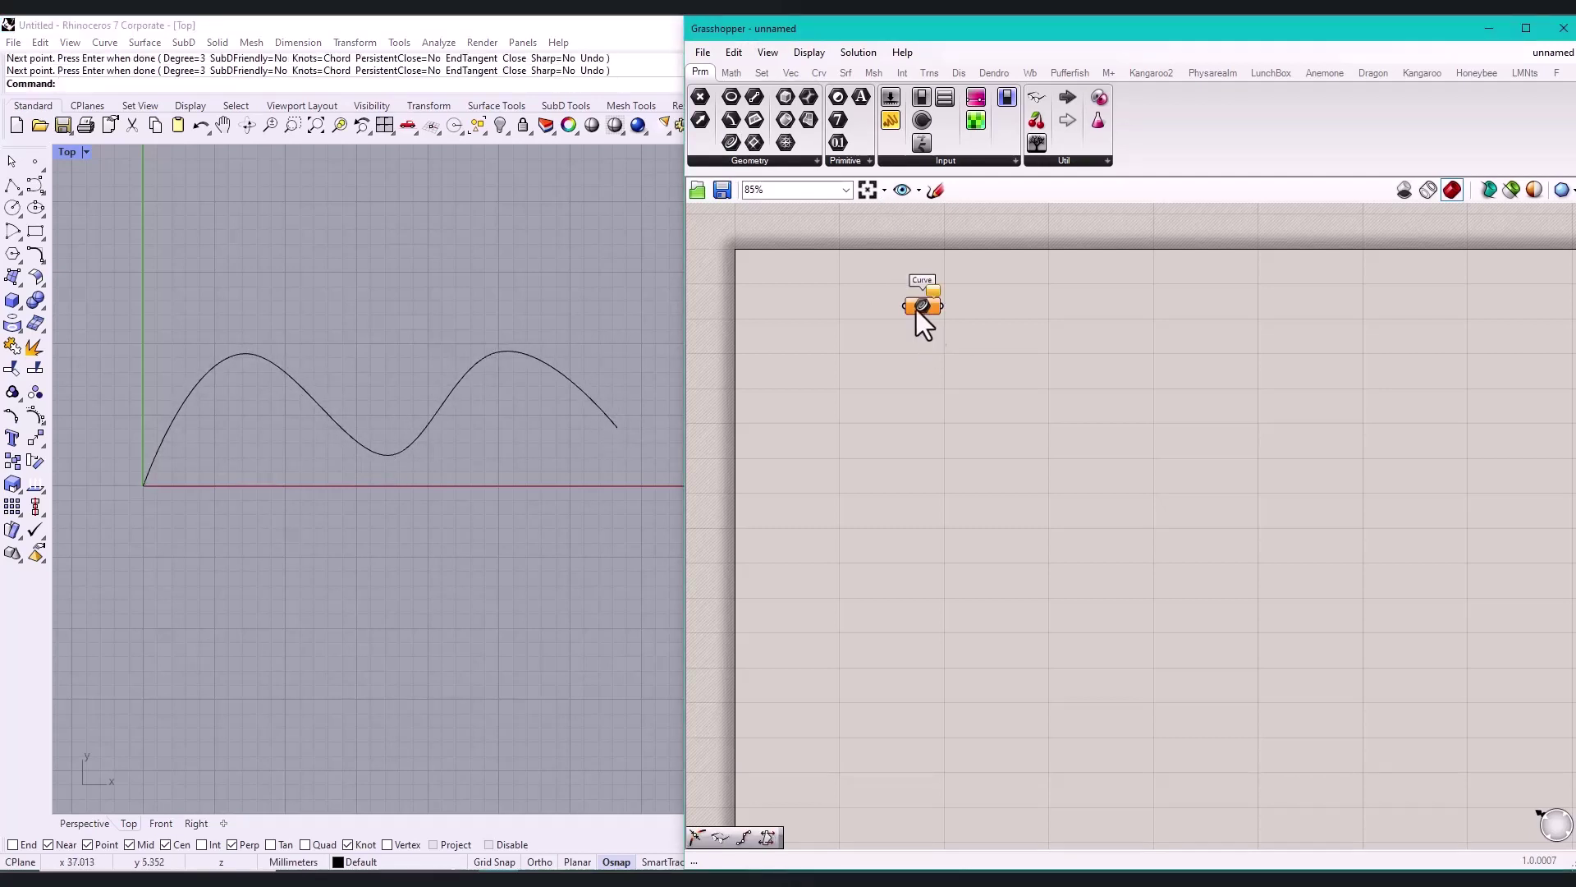
right_click(919, 306)
left_click(970, 548)
left_click(519, 355)
key("Return")
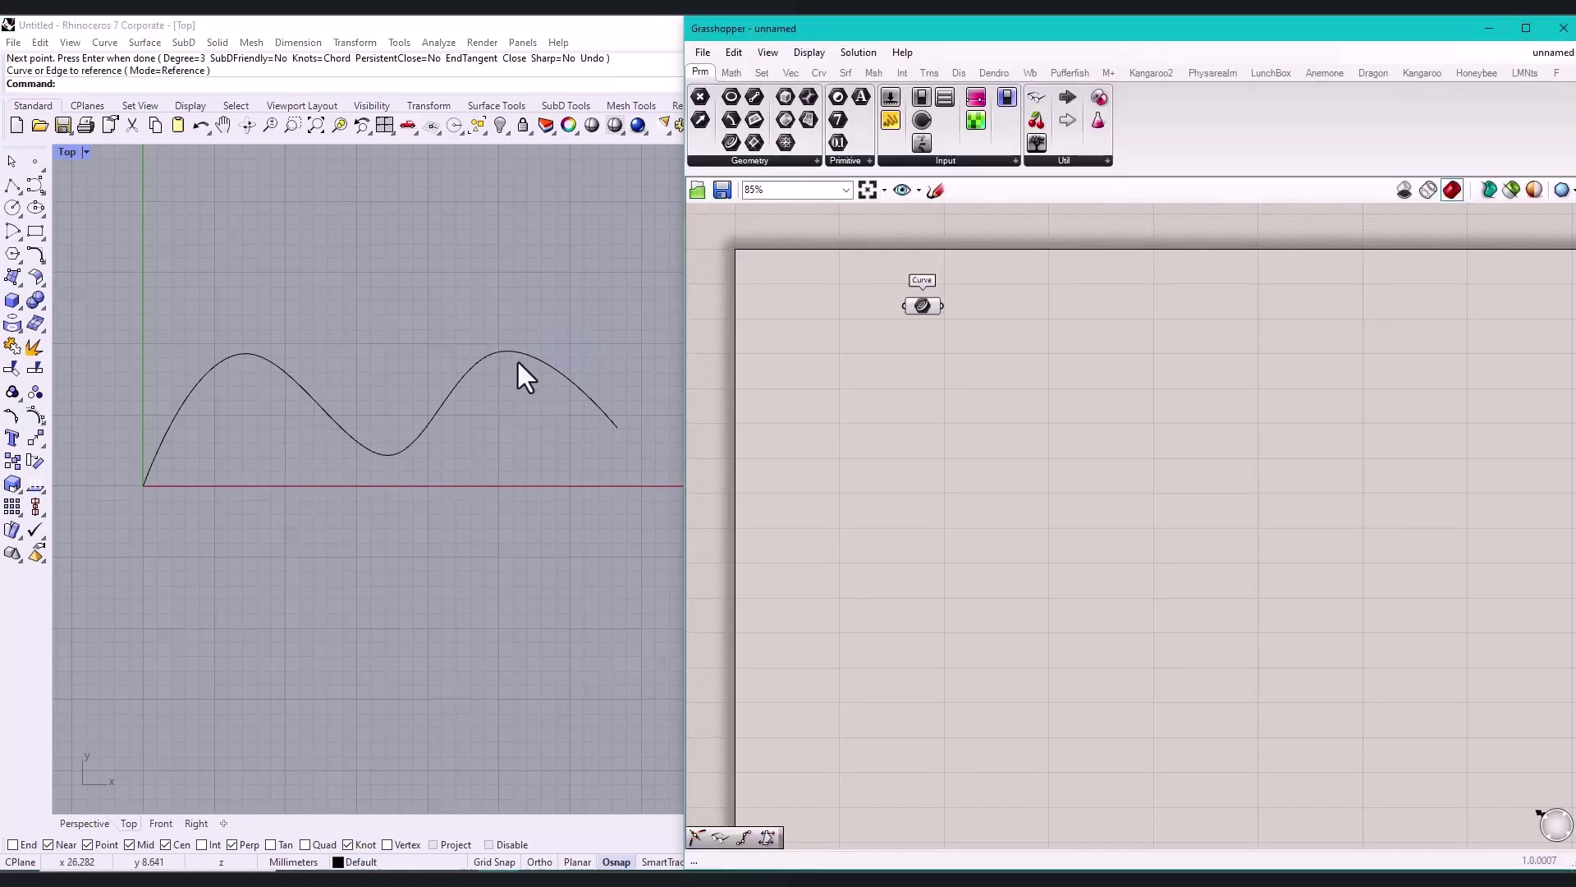
left_click(500, 125)
left_click(1038, 441)
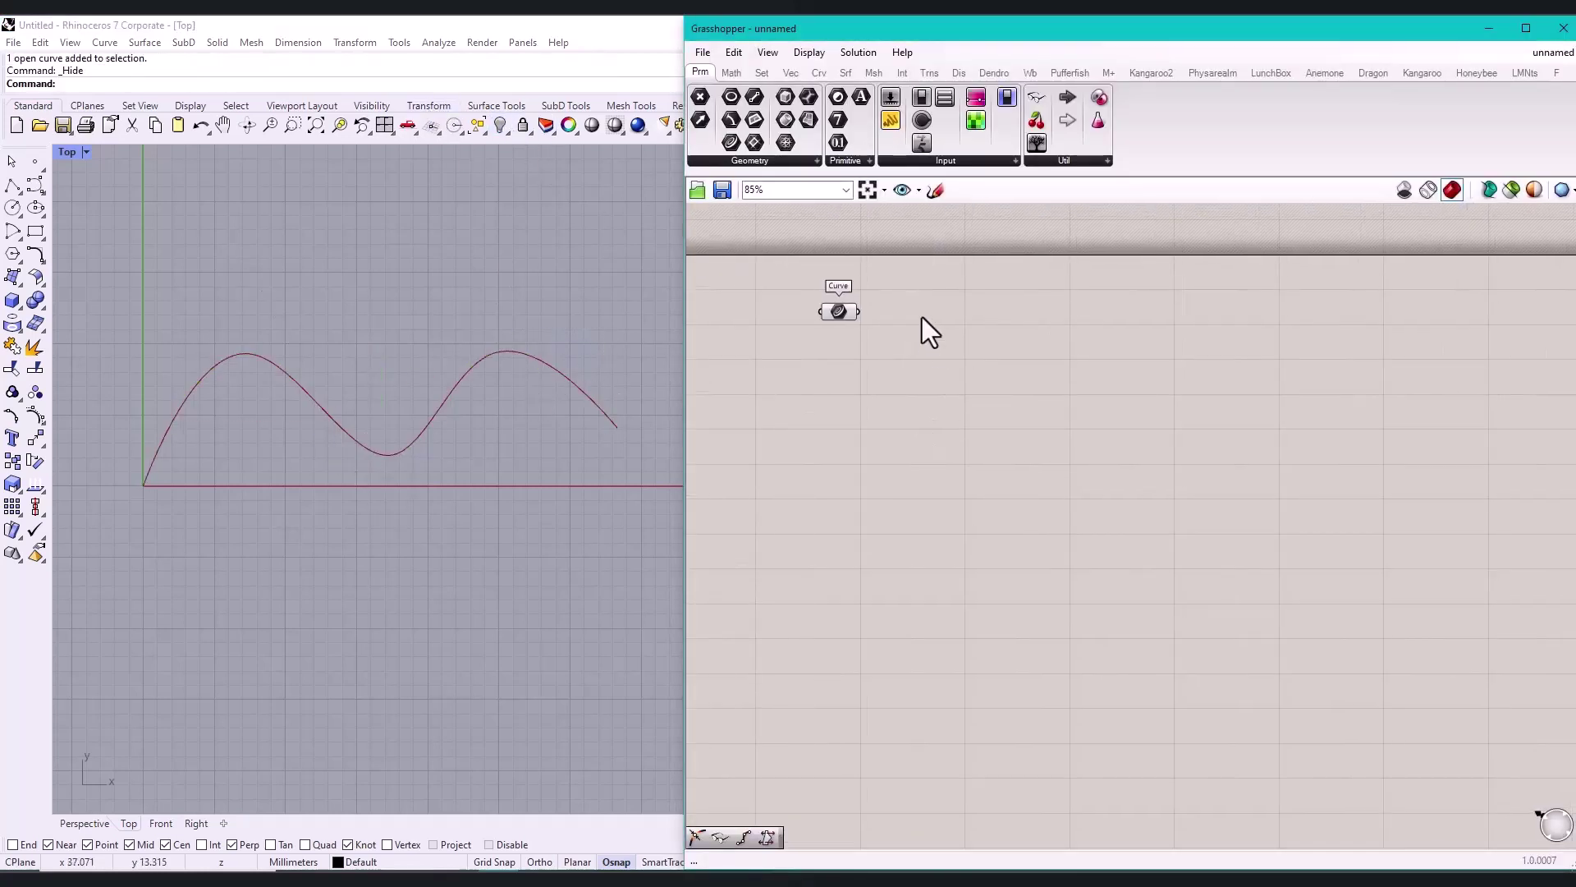
Step: Add a Divide Curve component and feed the Curve parameter into its Curve input
double_click(922, 317)
type("divide")
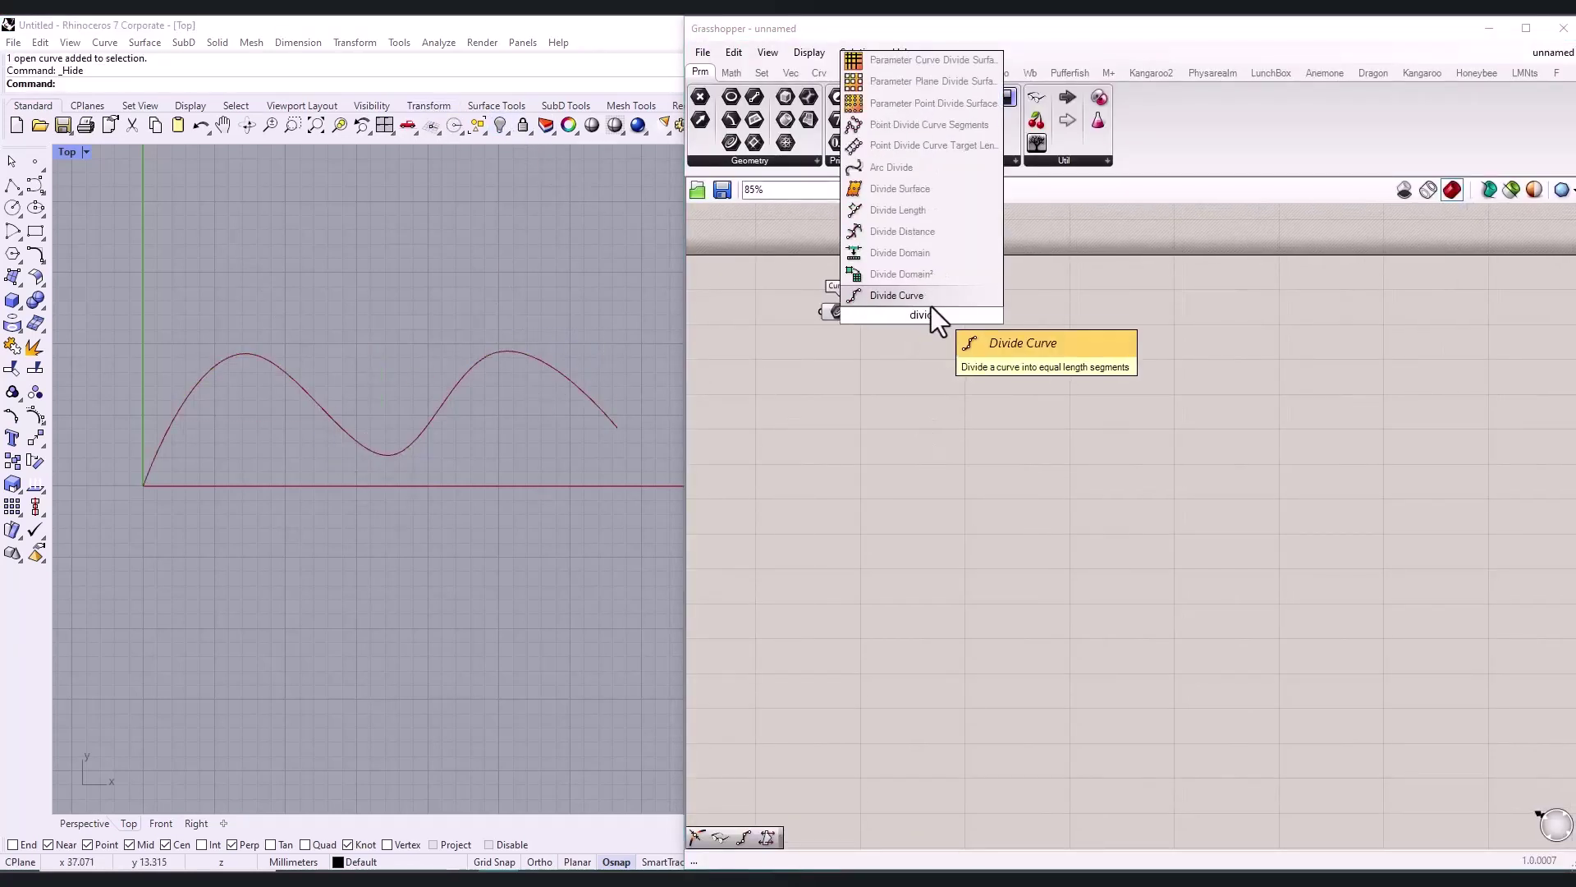
left_click(931, 304)
left_click_drag(861, 310, 945, 317)
Step: Add a number slider set to 100 and connect it to the Count input of Divide Curve
double_click(852, 363)
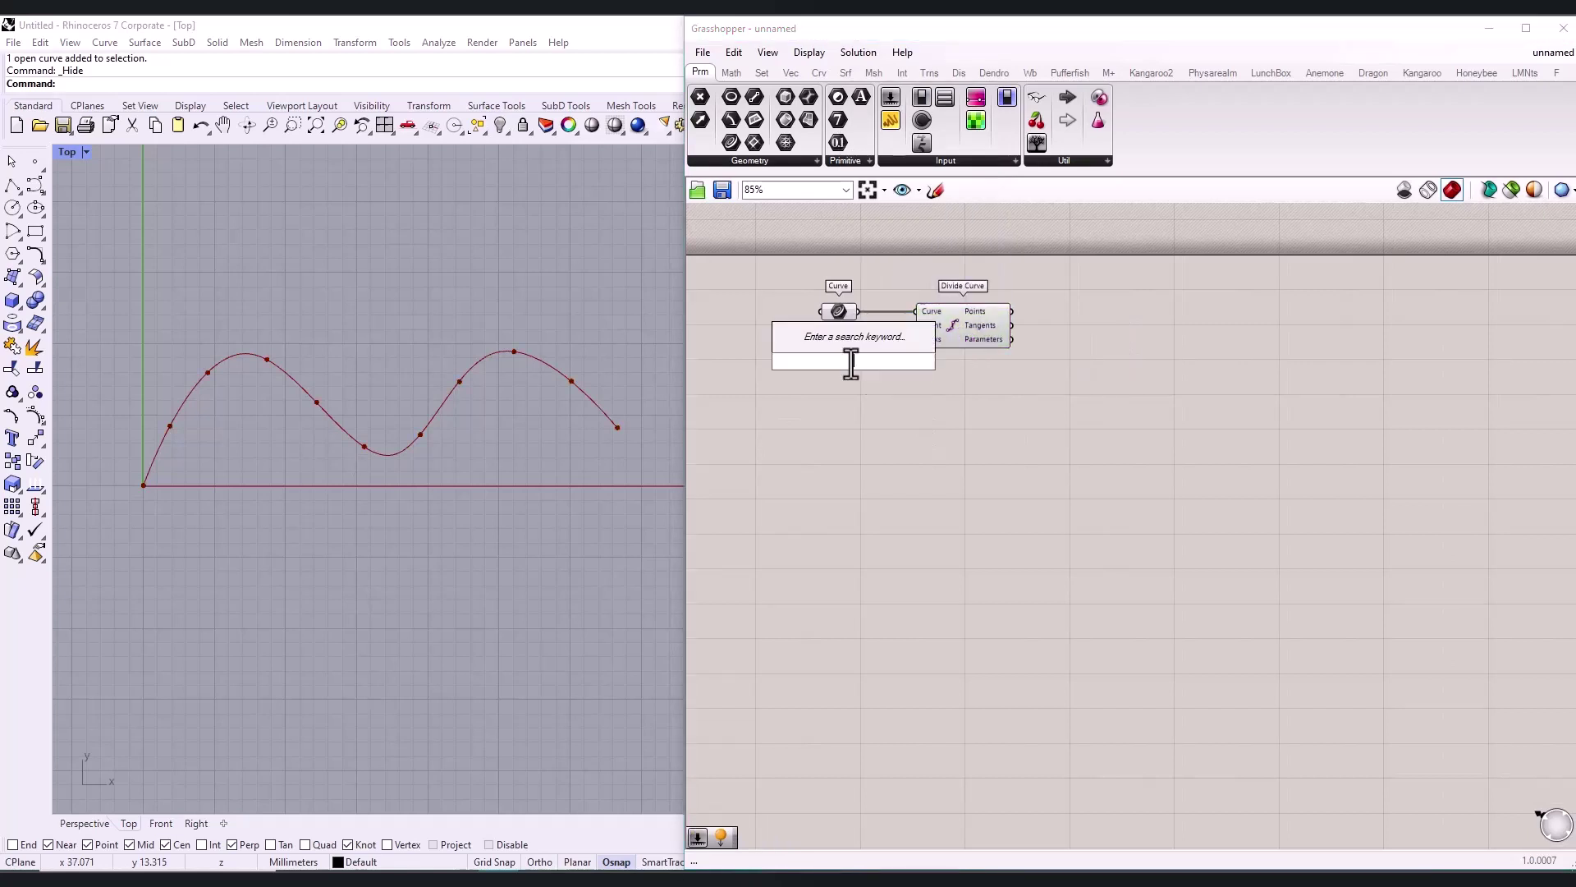
type("100")
key("Return")
left_click_drag(851, 363, 802, 334)
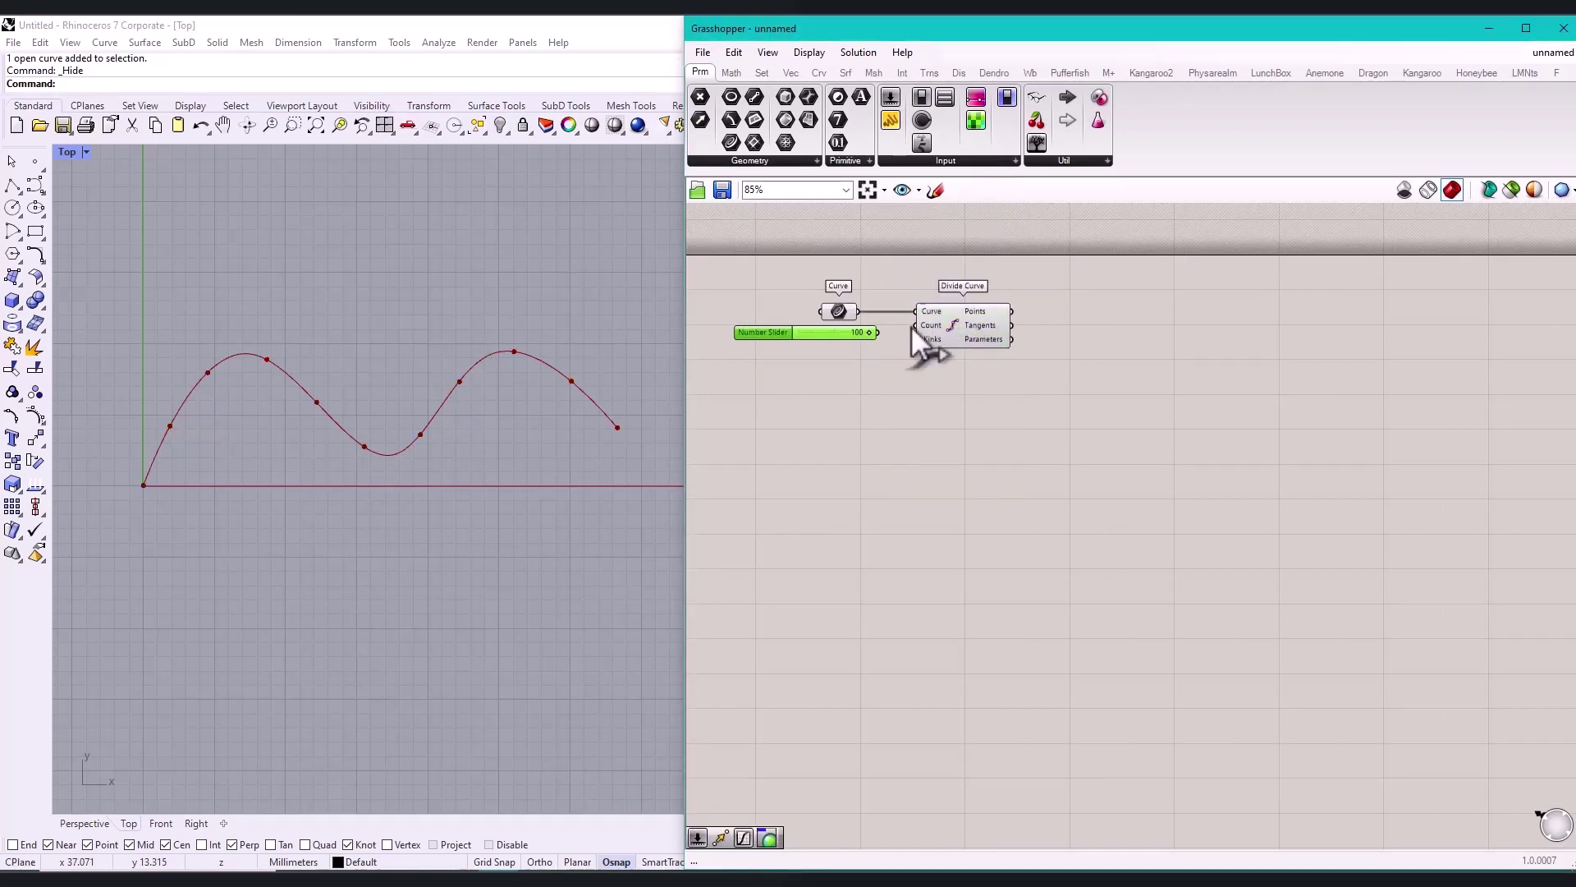
left_click_drag(910, 325, 916, 326)
Step: Add a Move component beside Divide Curve
right_click_drag(1146, 345, 1110, 348)
double_click(1110, 347)
type("mo")
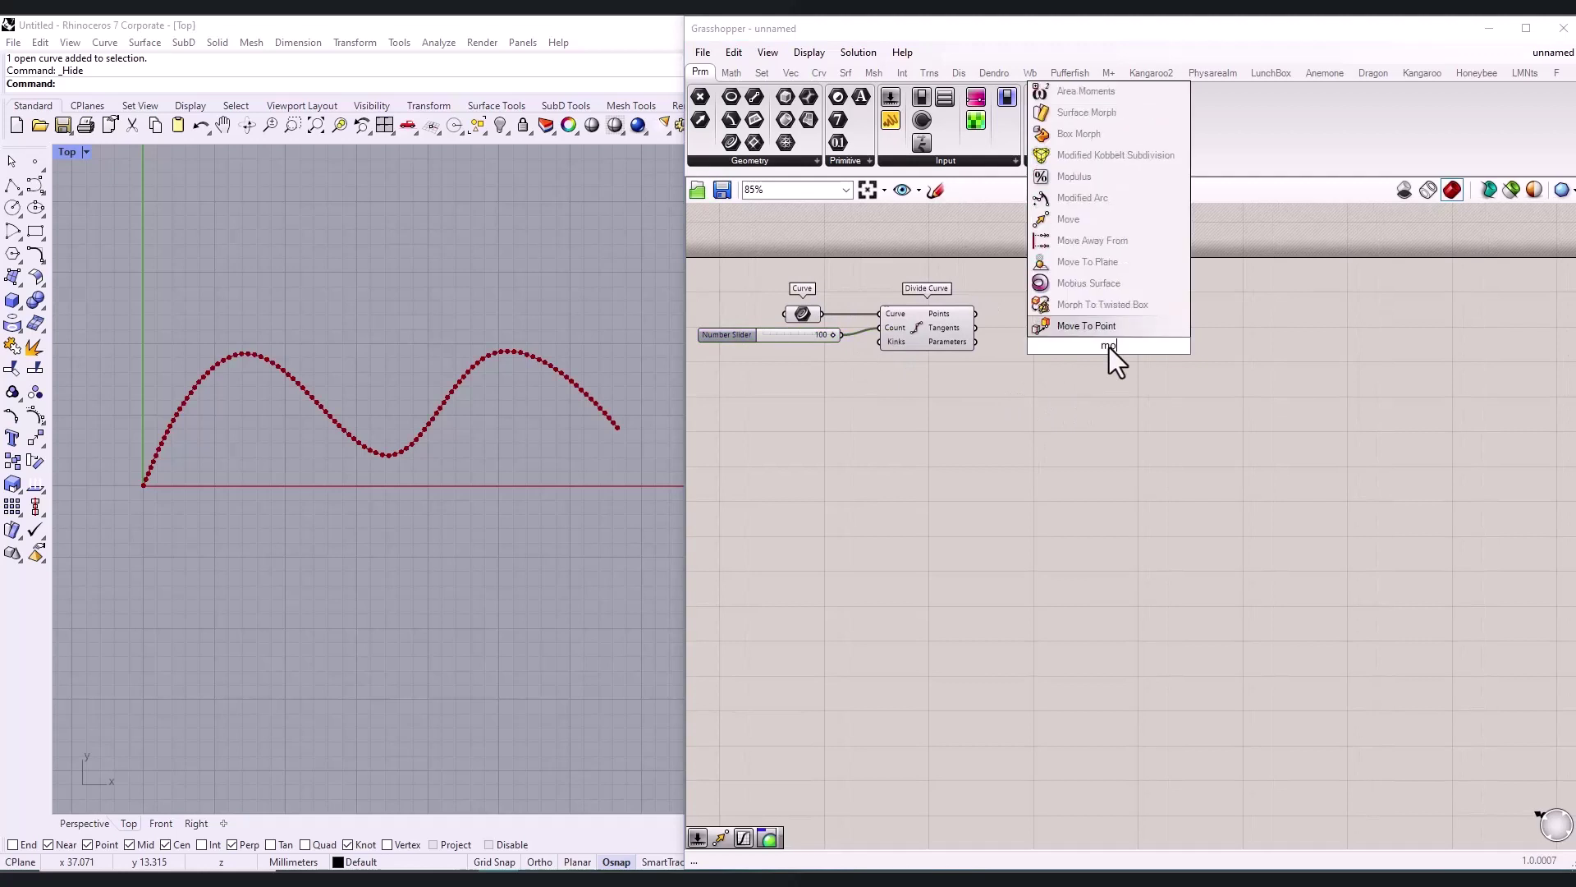
type("ve")
key("Return")
left_click_drag(1096, 341, 1095, 317)
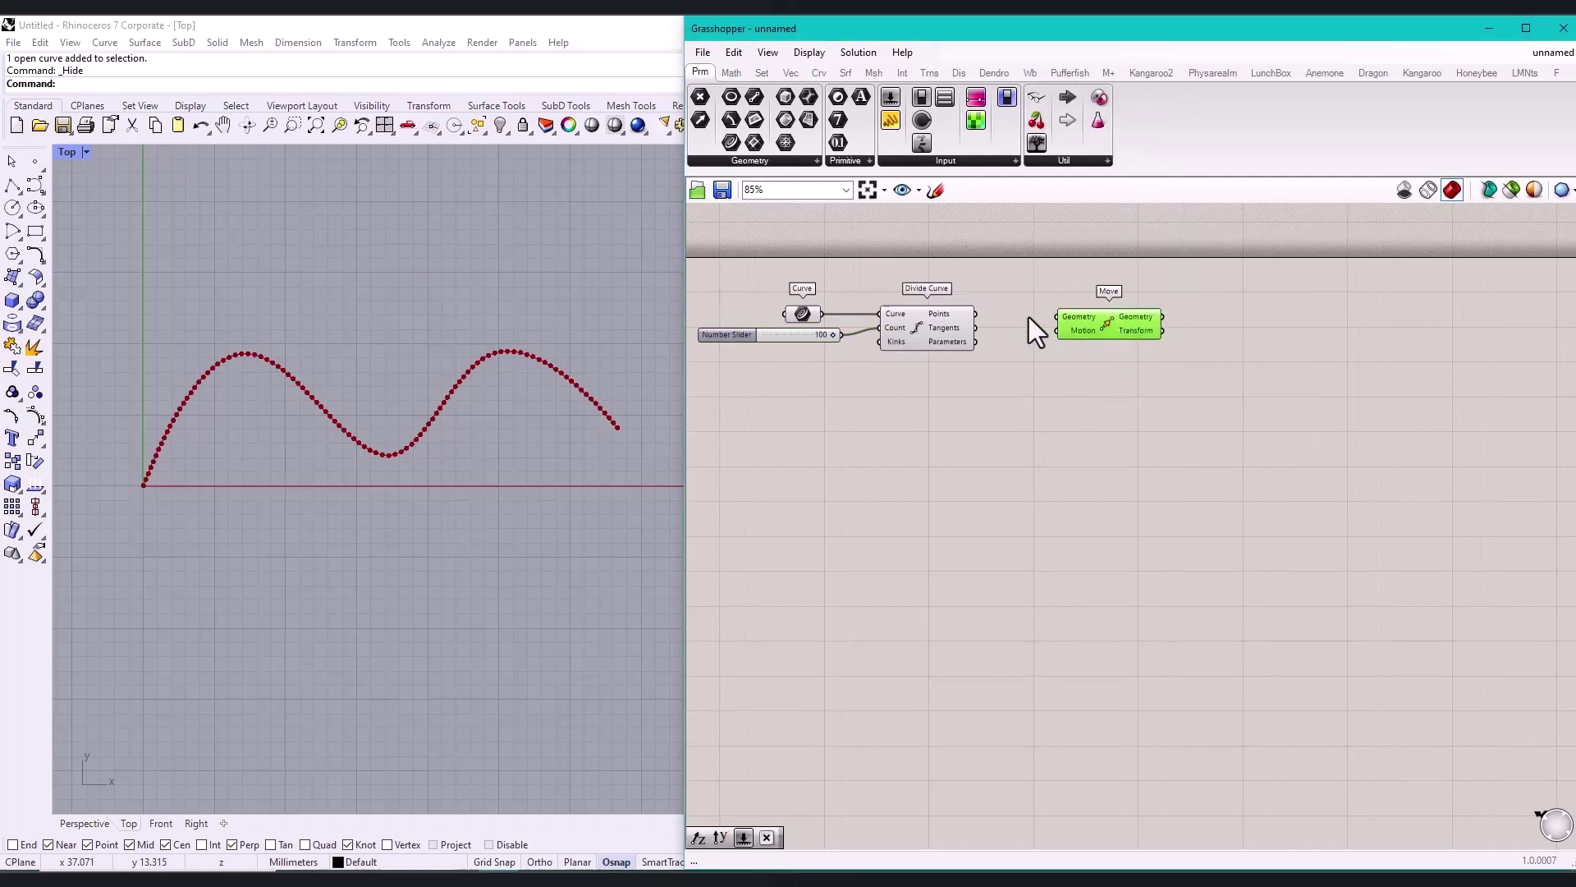
Step: Add a Unit Y vector as the Move component's motion and connect the division points as its geometry
double_click(963, 426)
type("y")
key("Return")
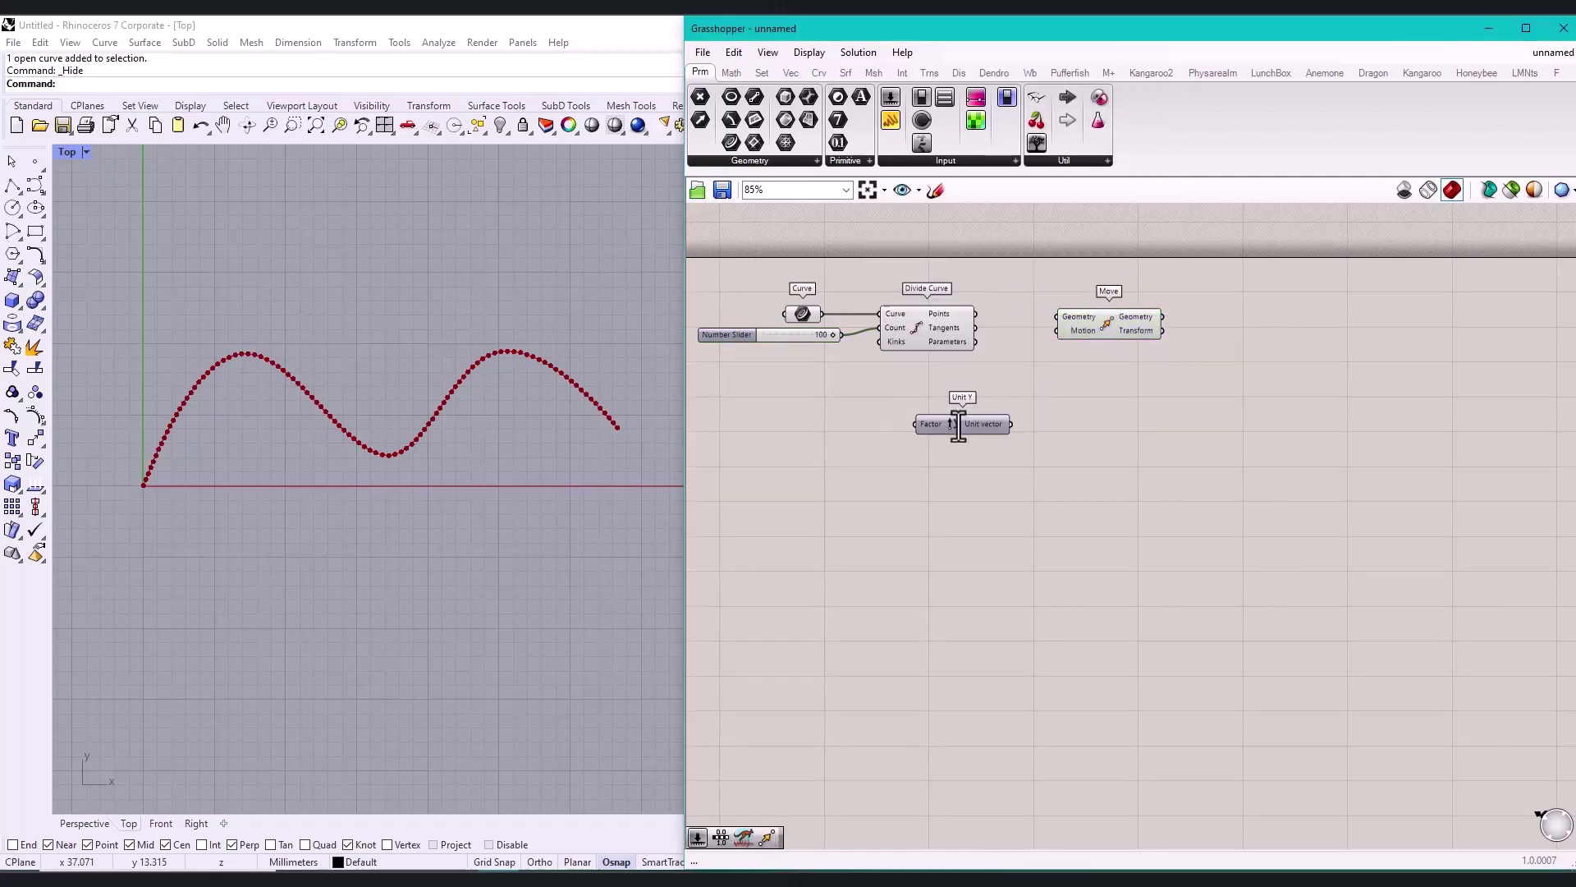
left_click_drag(1057, 330, 1014, 423)
left_click_drag(975, 314, 1059, 316)
left_click_drag(1102, 323, 1102, 321)
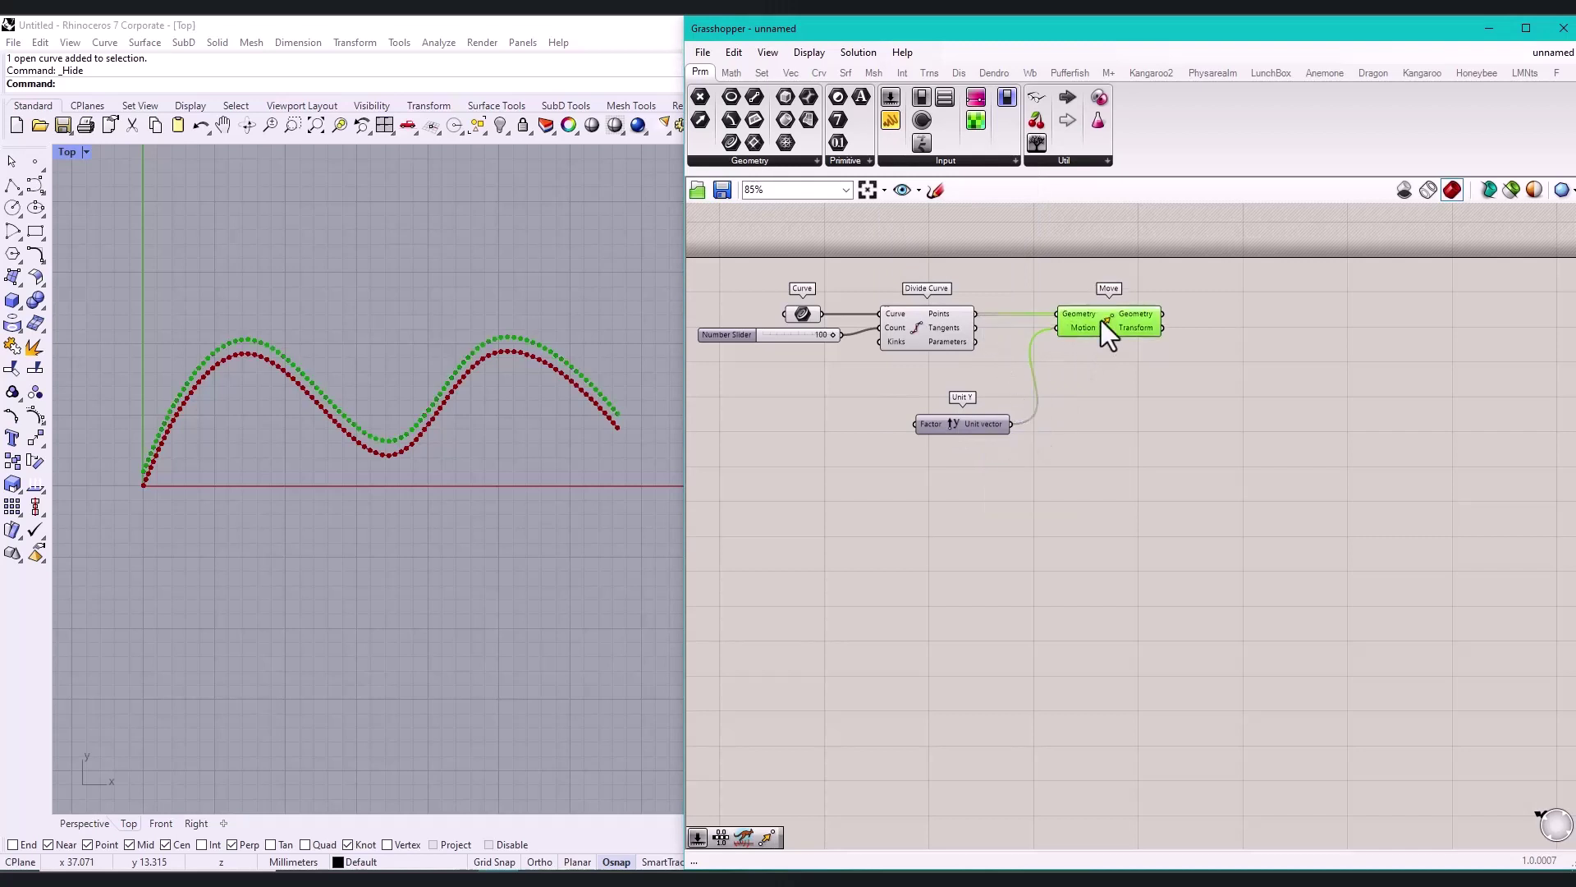
Step: Add a second Move component below the first, fed by the same division points and Unit Y vector
right_click_drag(1100, 483, 1095, 427)
key("Delete")
double_click(1092, 427)
type("move")
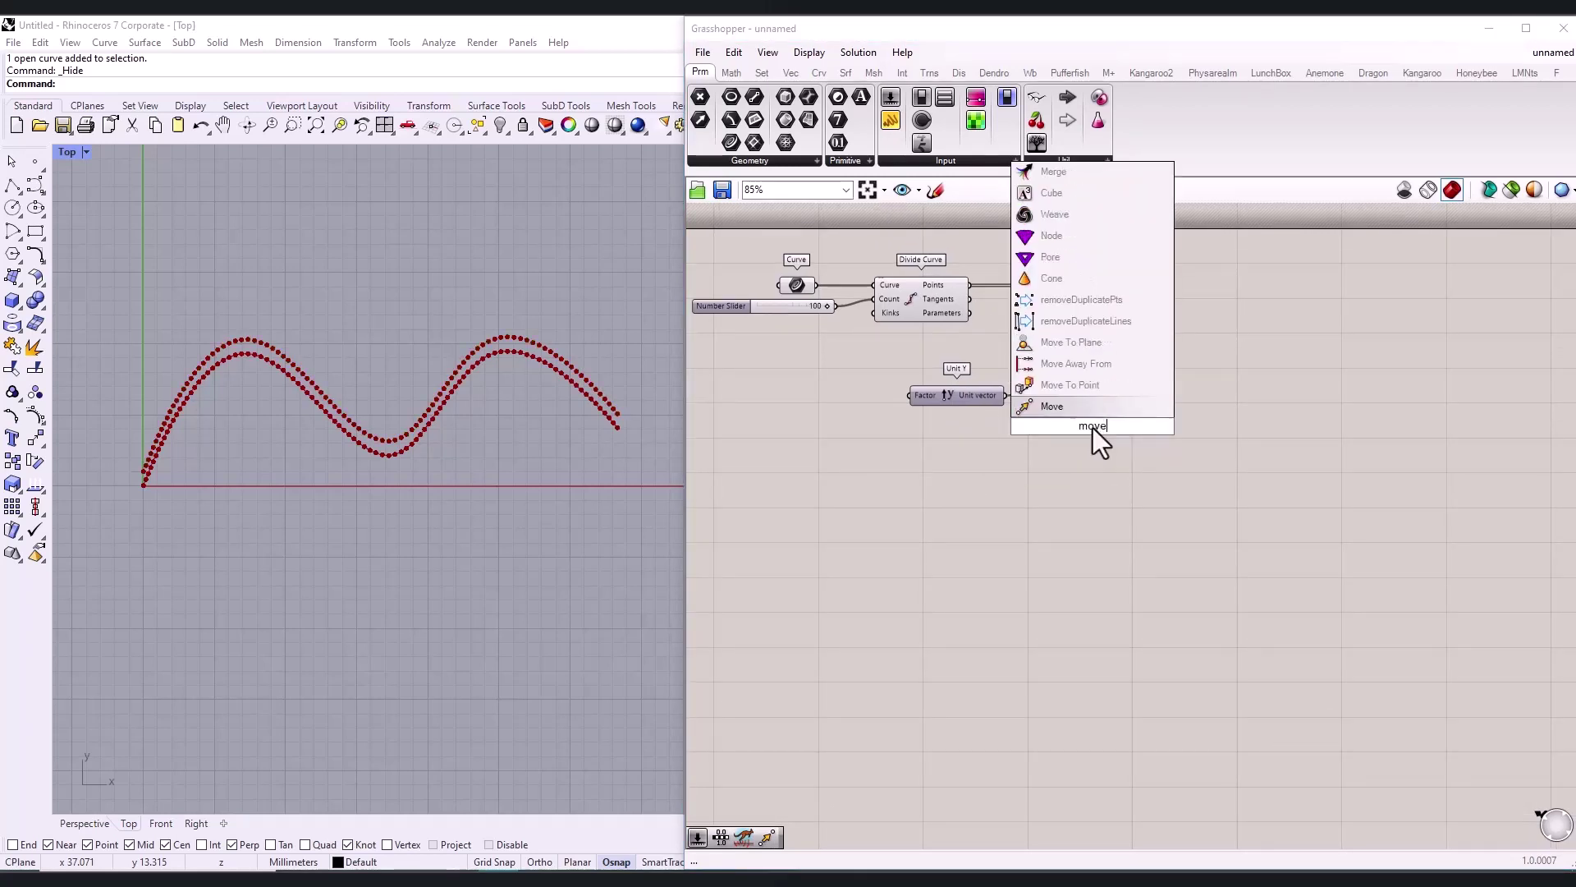
key("Return")
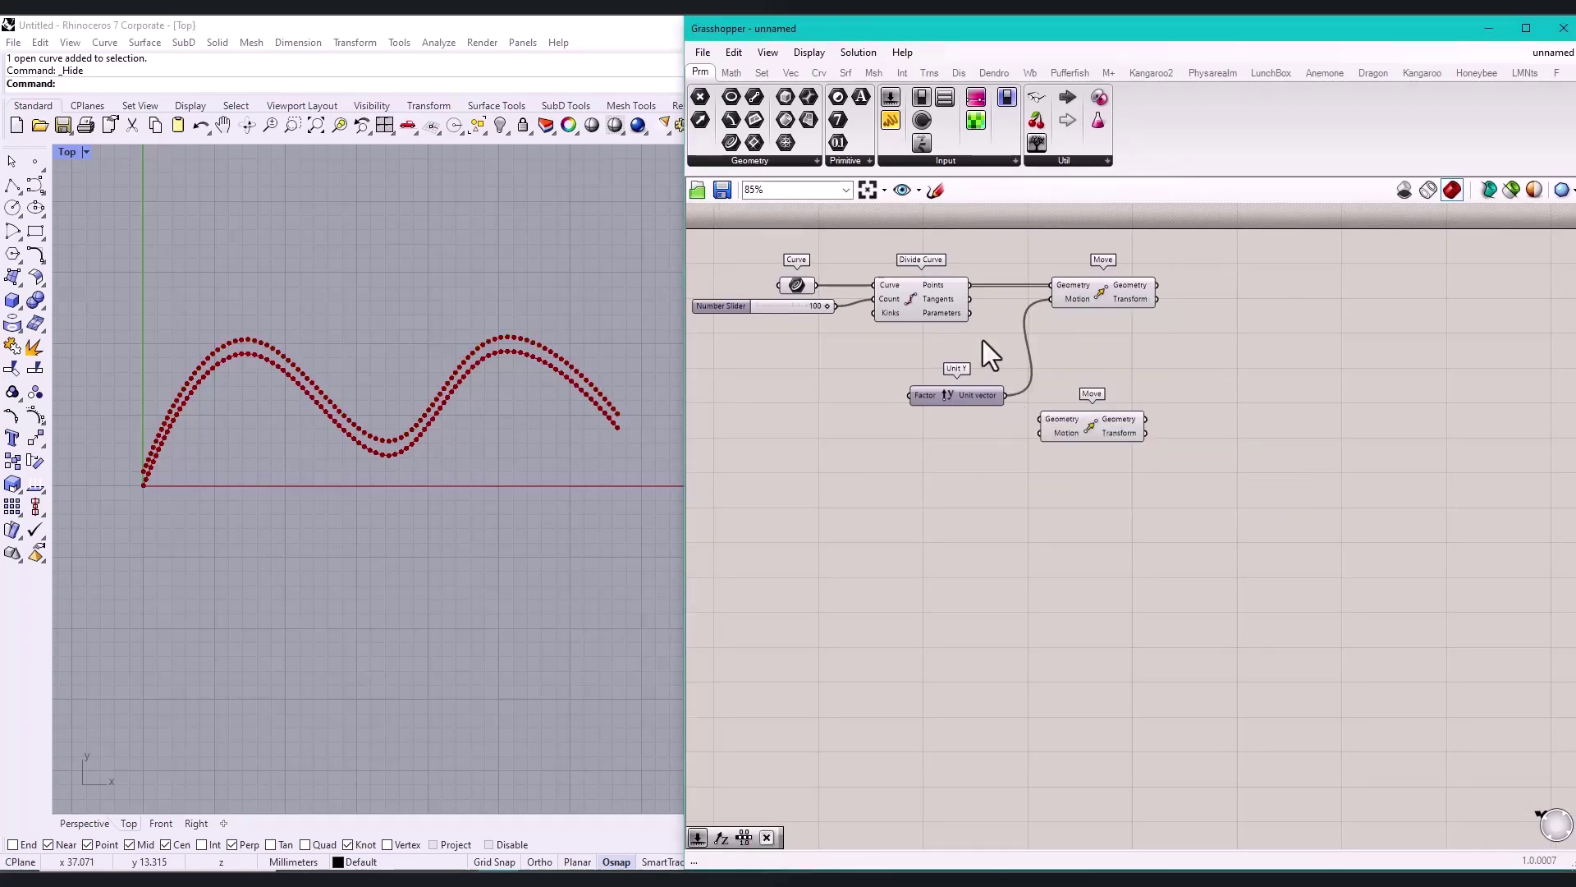
left_click_drag(971, 292, 959, 389)
left_click_drag(1082, 433, 1120, 435)
Step: Set the expression -x on the Motion input of the lower Move component
right_click(1108, 436)
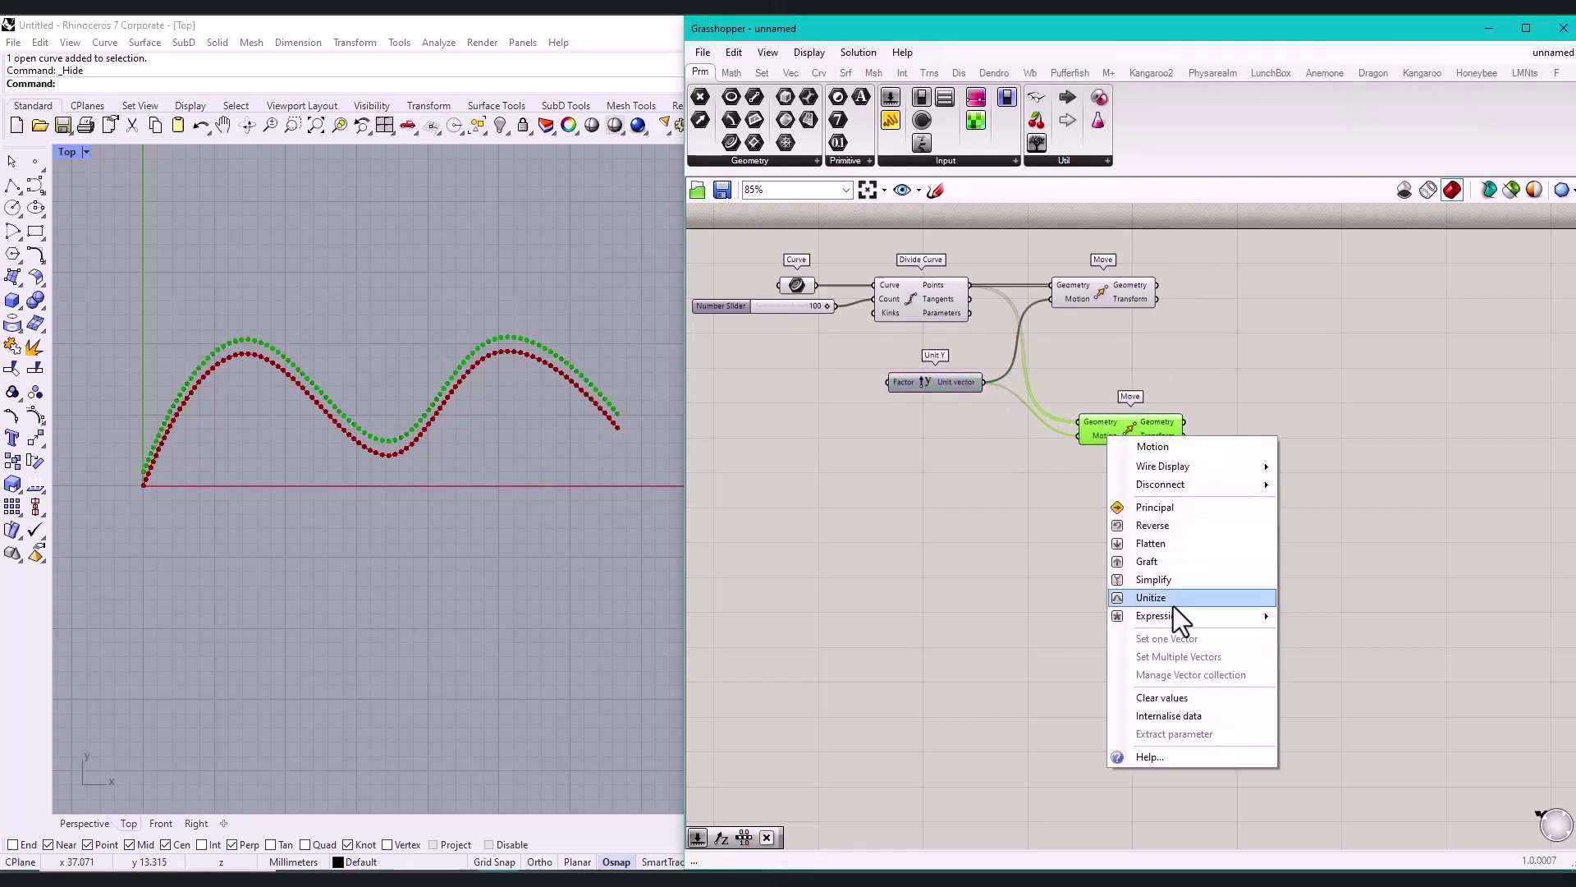
mouse_move(1175, 616)
left_click(1341, 639)
type("-x")
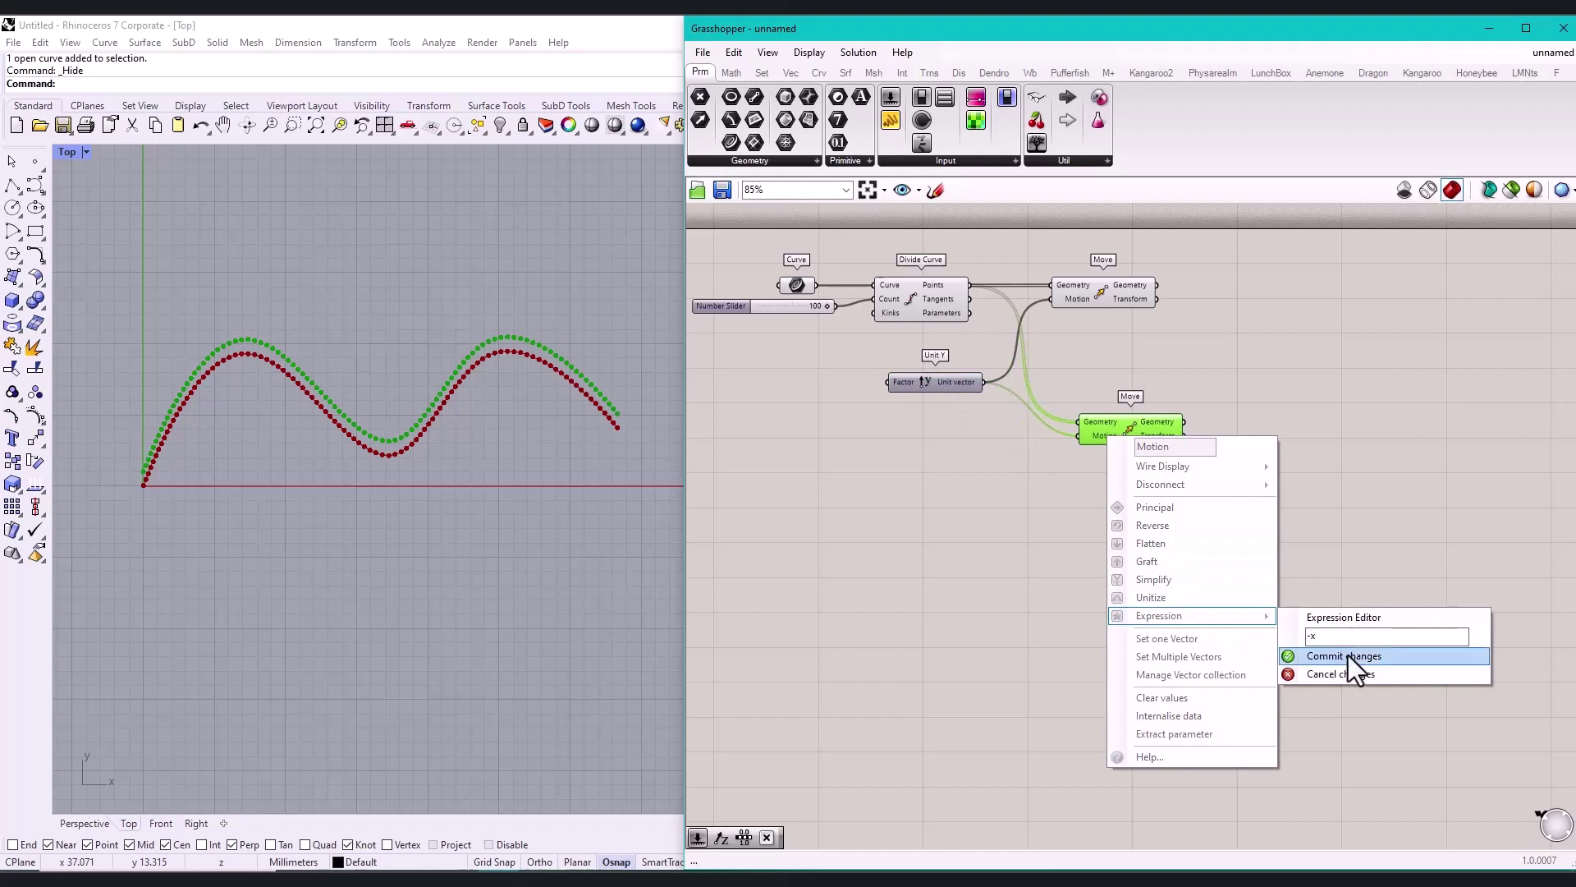
left_click(1350, 657)
left_click_drag(1161, 435, 1144, 434)
Step: Shift Unit Y and both Move components well away from Divide Curve to free up canvas space
left_click_drag(1260, 280, 982, 450)
left_click_drag(1115, 307, 1411, 307)
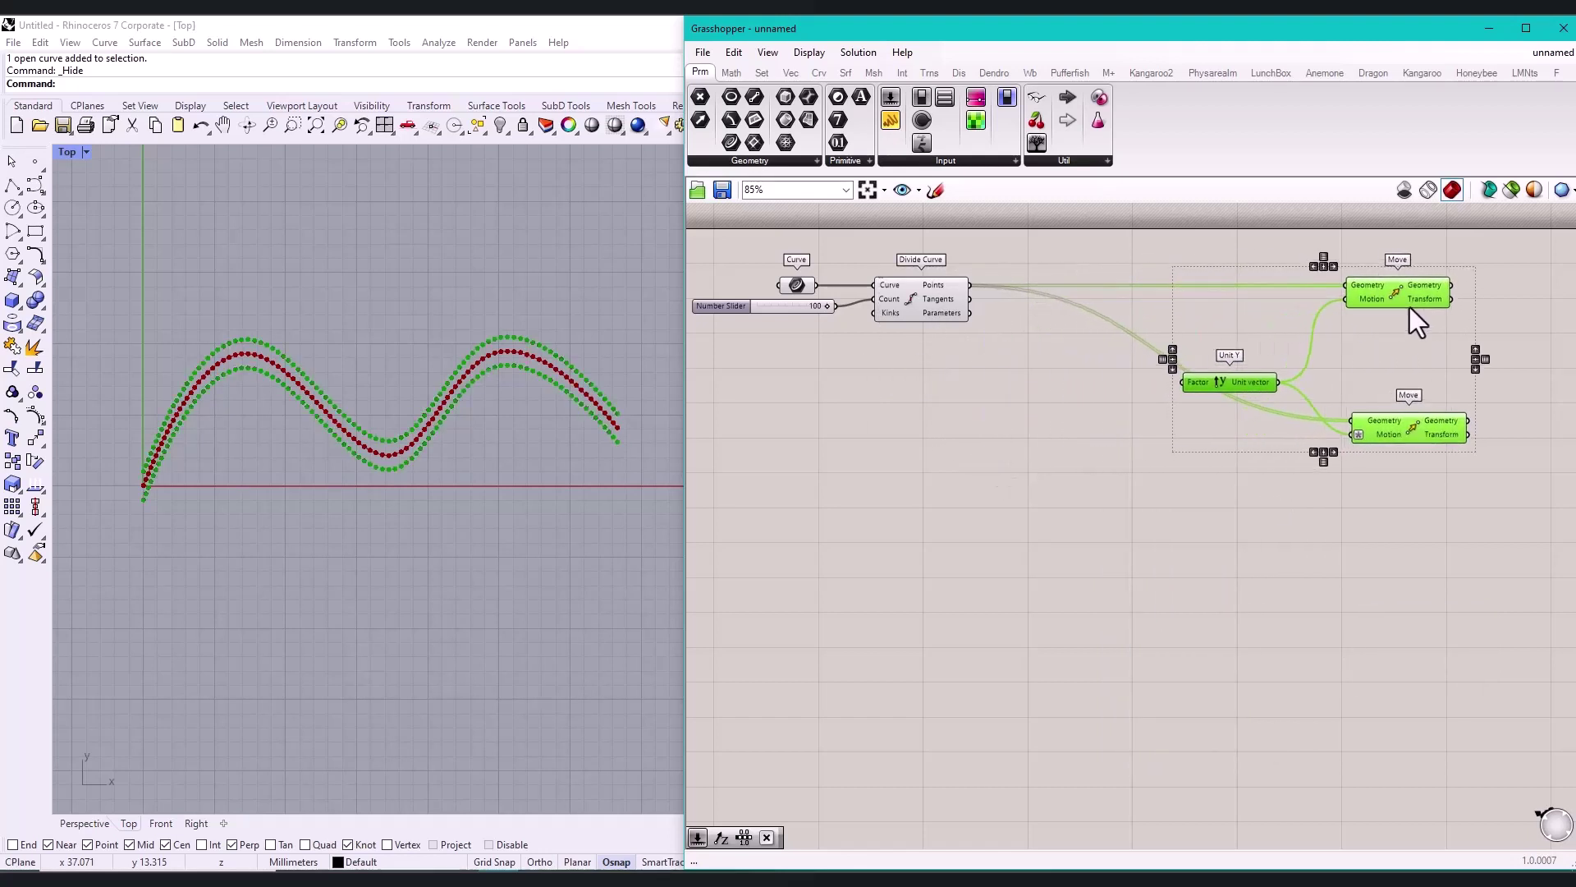
left_click(939, 499)
Step: Add a Range component in the free space below Divide Curve
double_click(930, 426)
type("range")
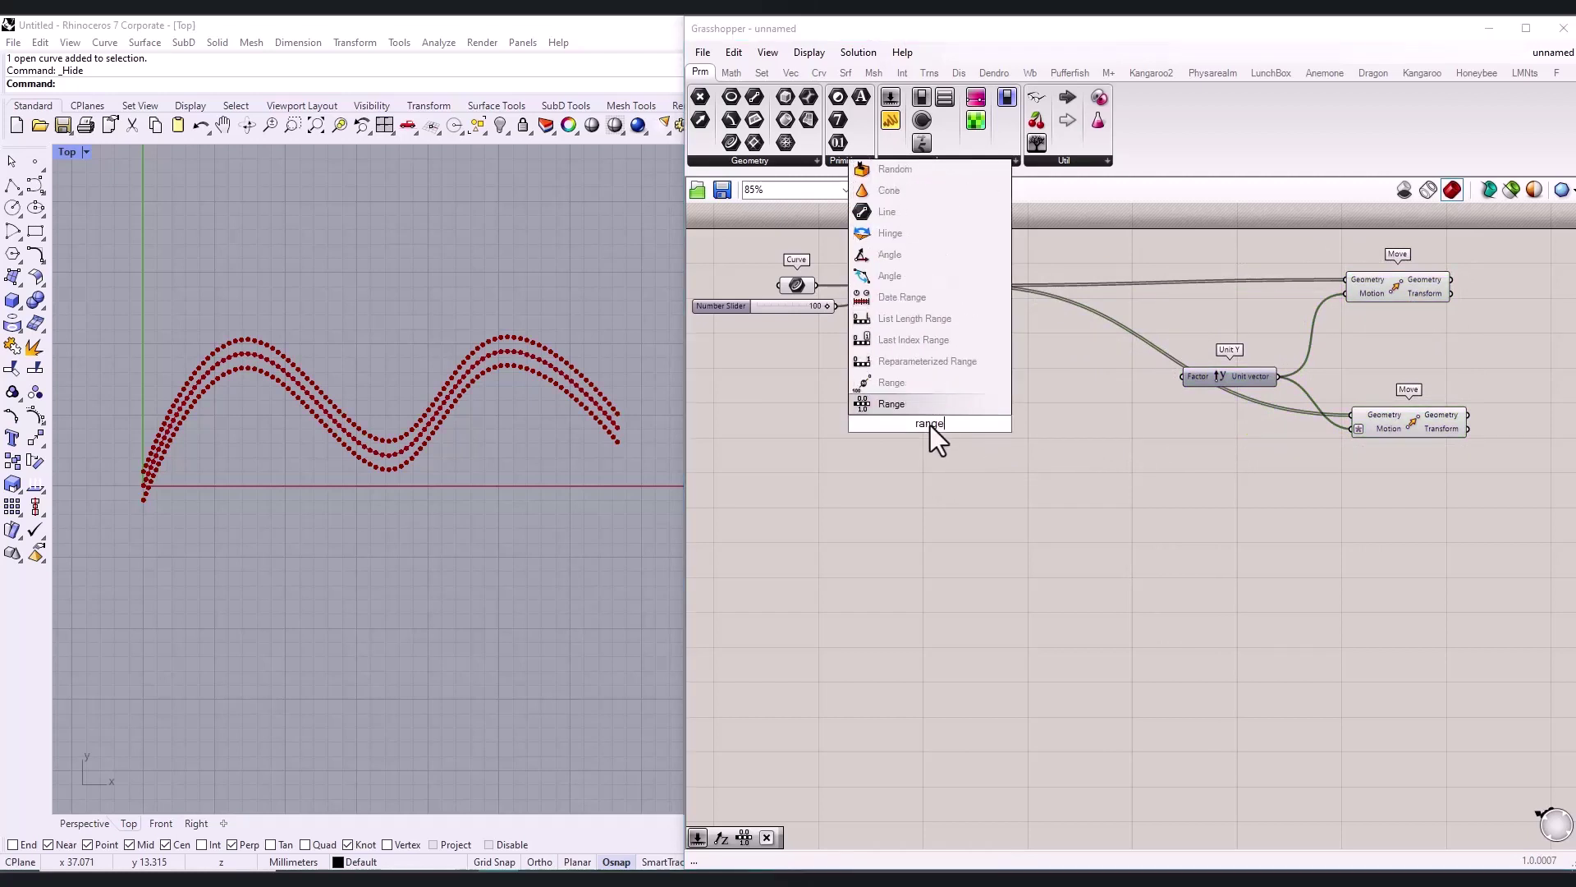
key("Return")
left_click_drag(929, 425, 1038, 435)
Step: Add a Subtraction component and connect its result to the Steps input of Range
double_click(865, 436)
type("-")
key("Return")
left_click_drag(861, 435, 905, 440)
Step: Subtract a new slider set to 1 from the 100 slider by wiring them to inputs B and A of Subtraction
double_click(825, 451)
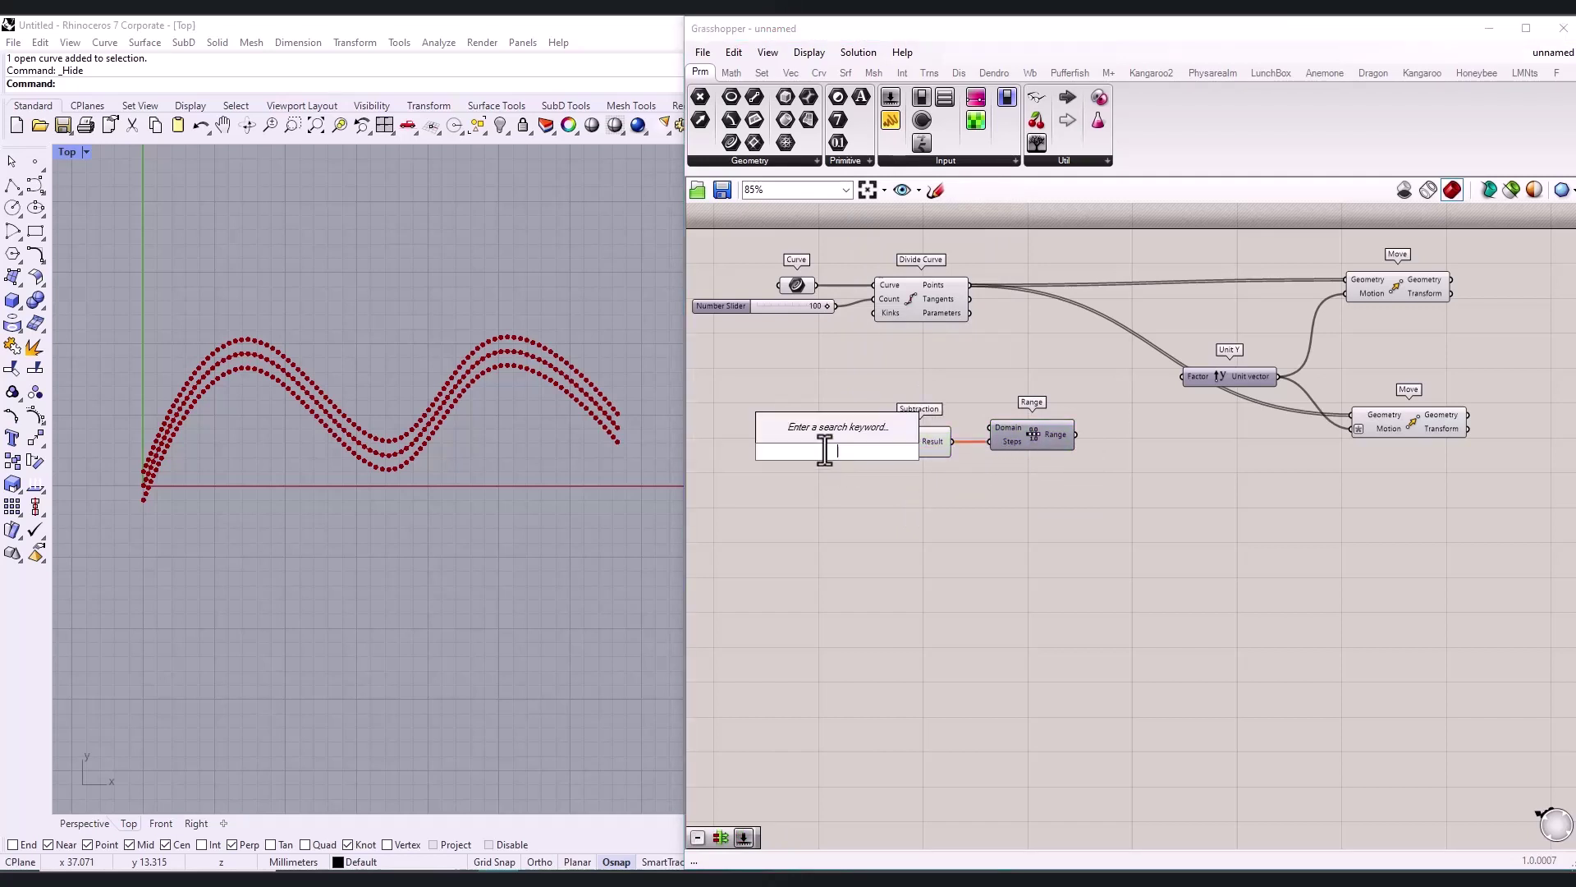
type("1")
key("Return")
mouse_move(878, 452)
left_mouse_down()
mouse_move(844, 451)
mouse_move(889, 448)
left_mouse_up()
left_click_drag(836, 304, 887, 432)
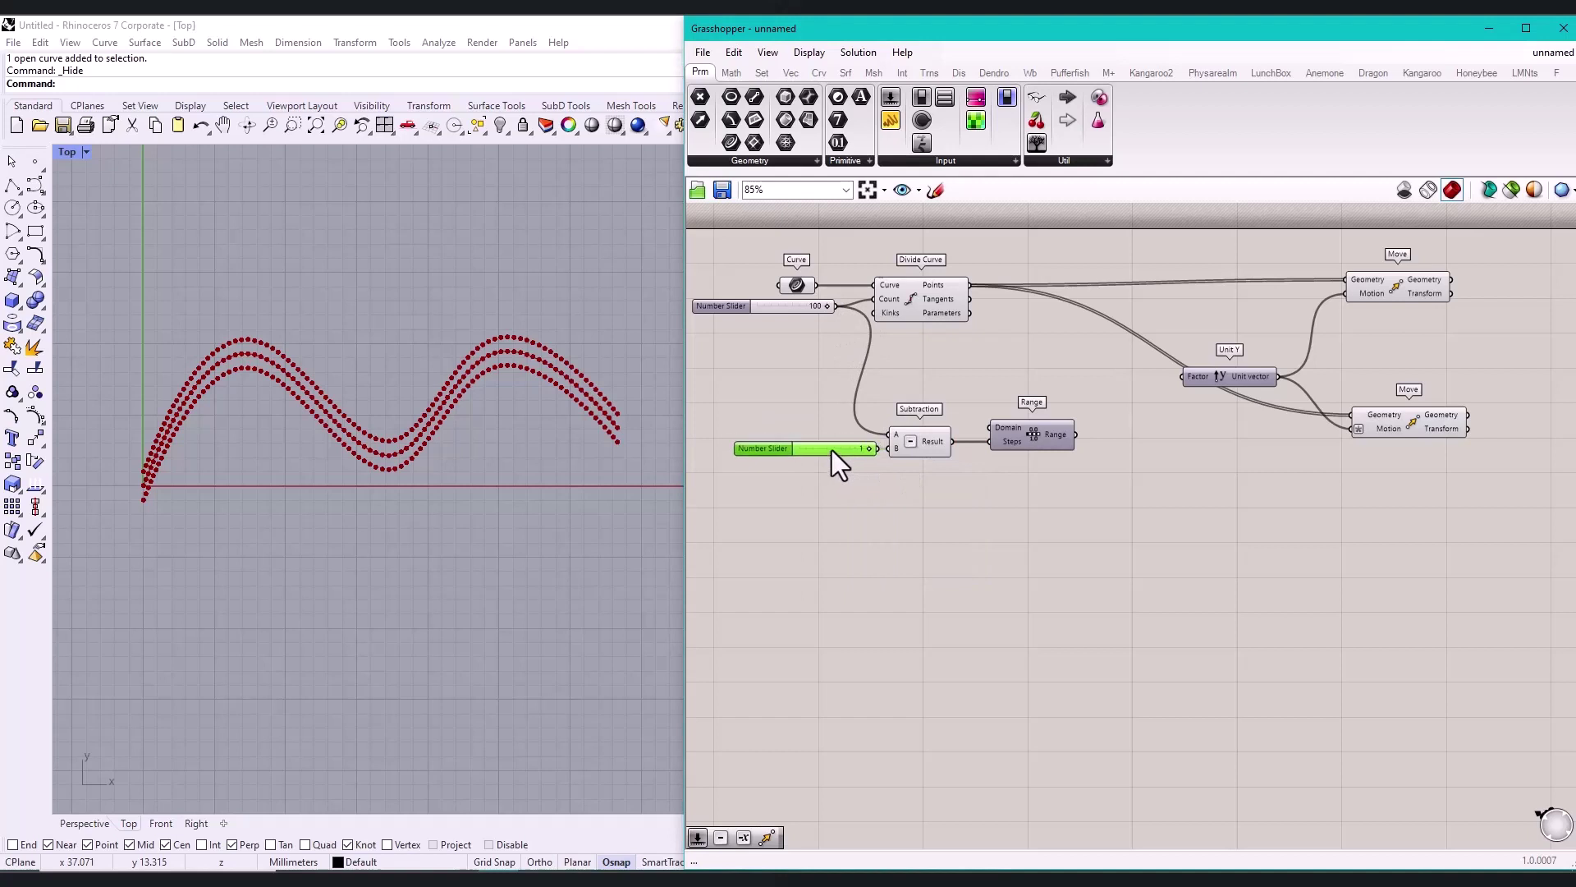
right_click_drag(1056, 455, 995, 445)
mouse_move(995, 430)
left_click_drag(995, 427, 974, 431)
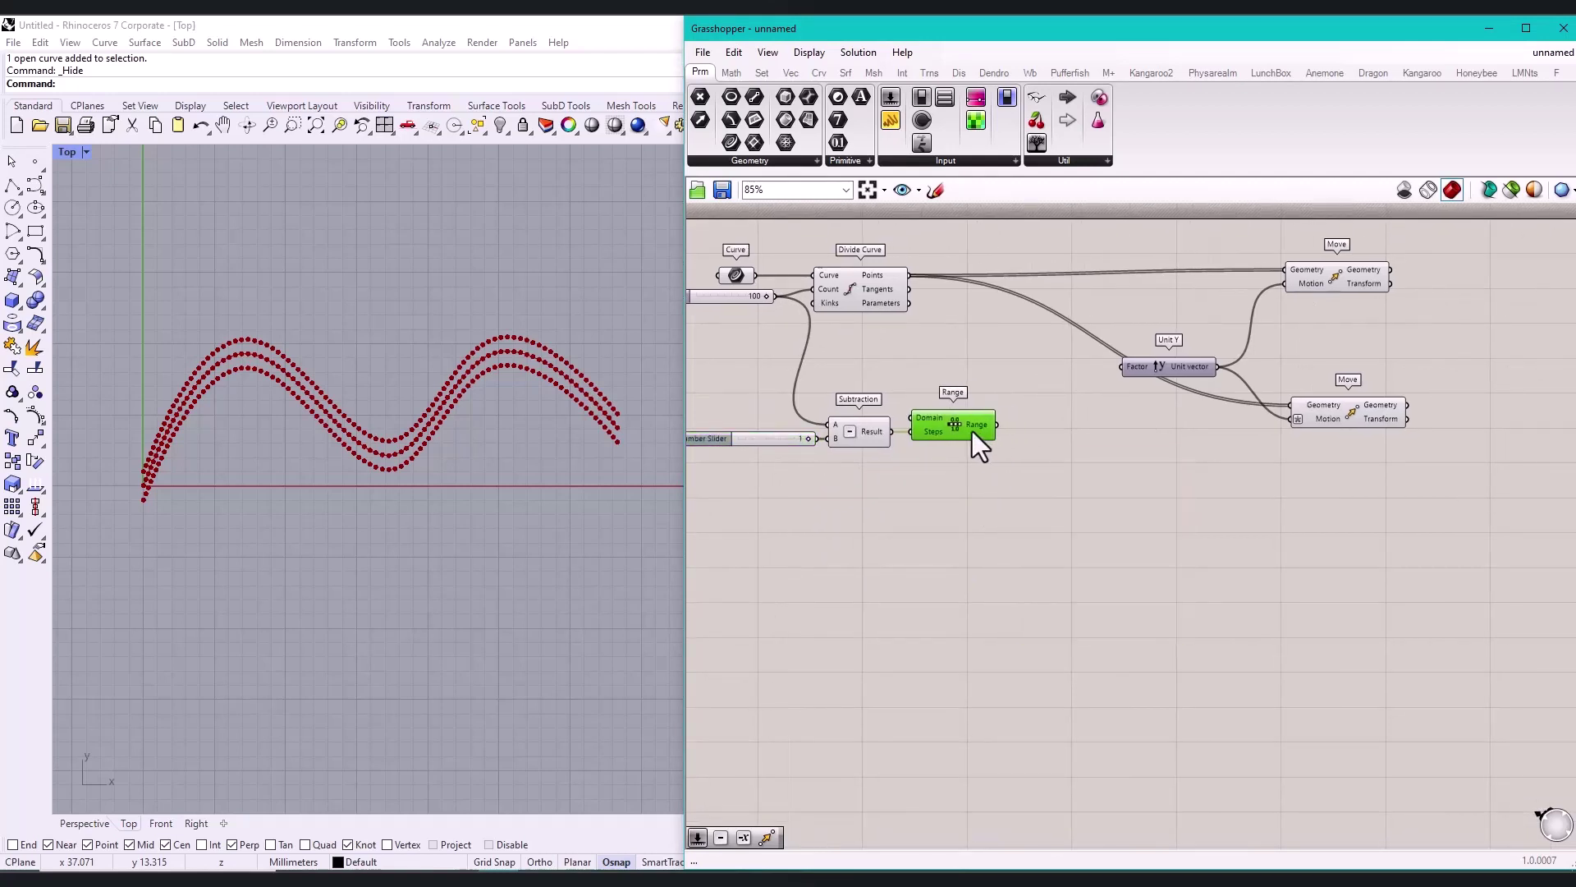
Step: Add a Graph Mapper next to Range and set its graph type to Sinc
double_click(1110, 450)
type("graph")
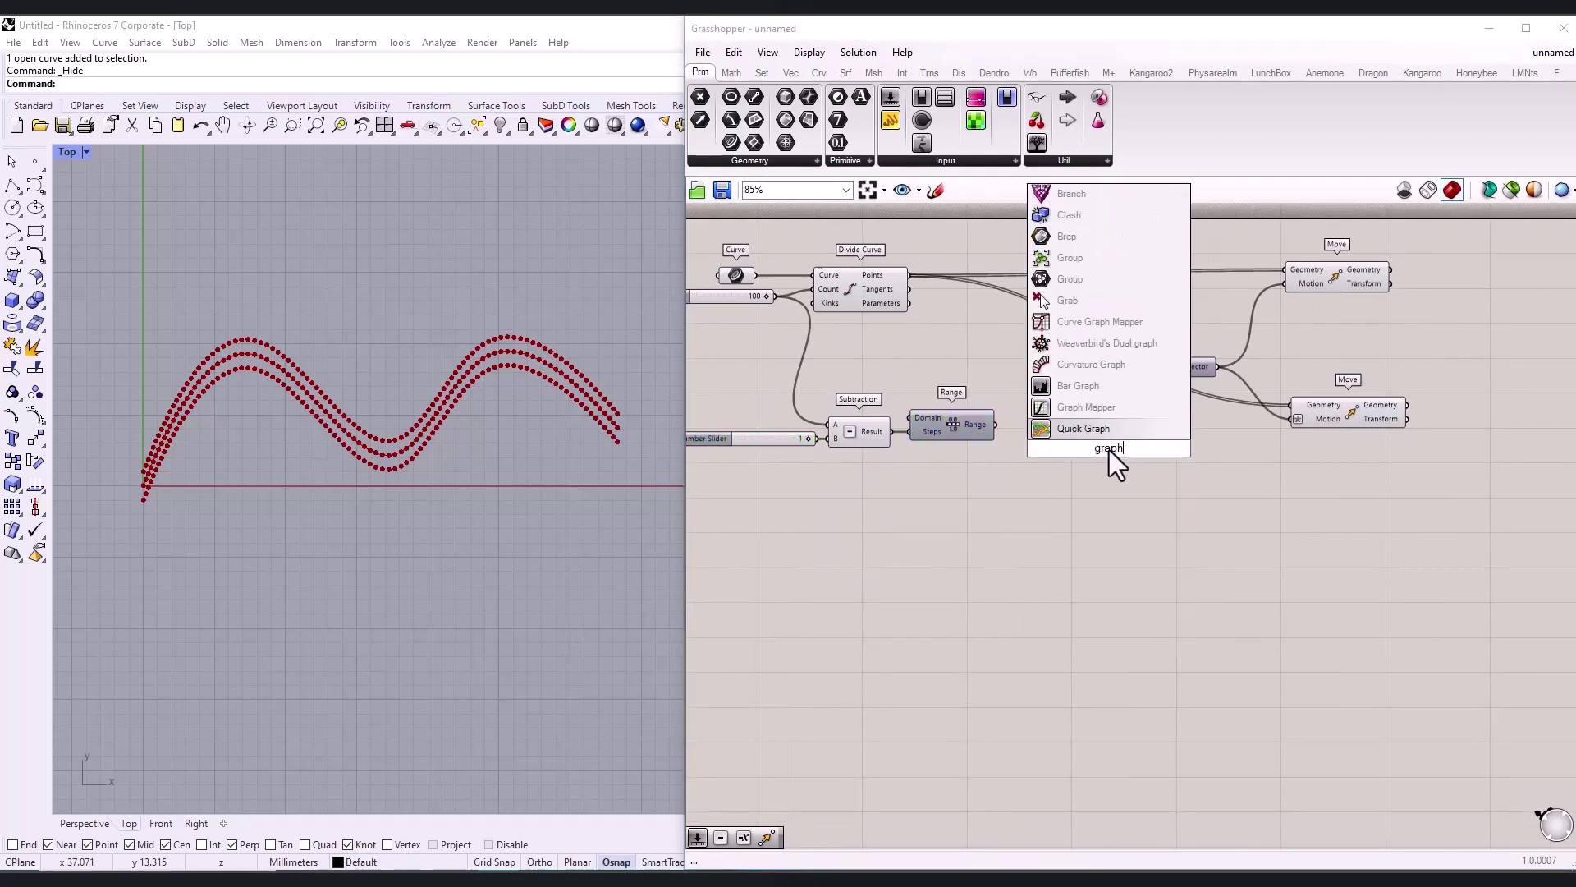
left_click(1121, 407)
right_click(1116, 438)
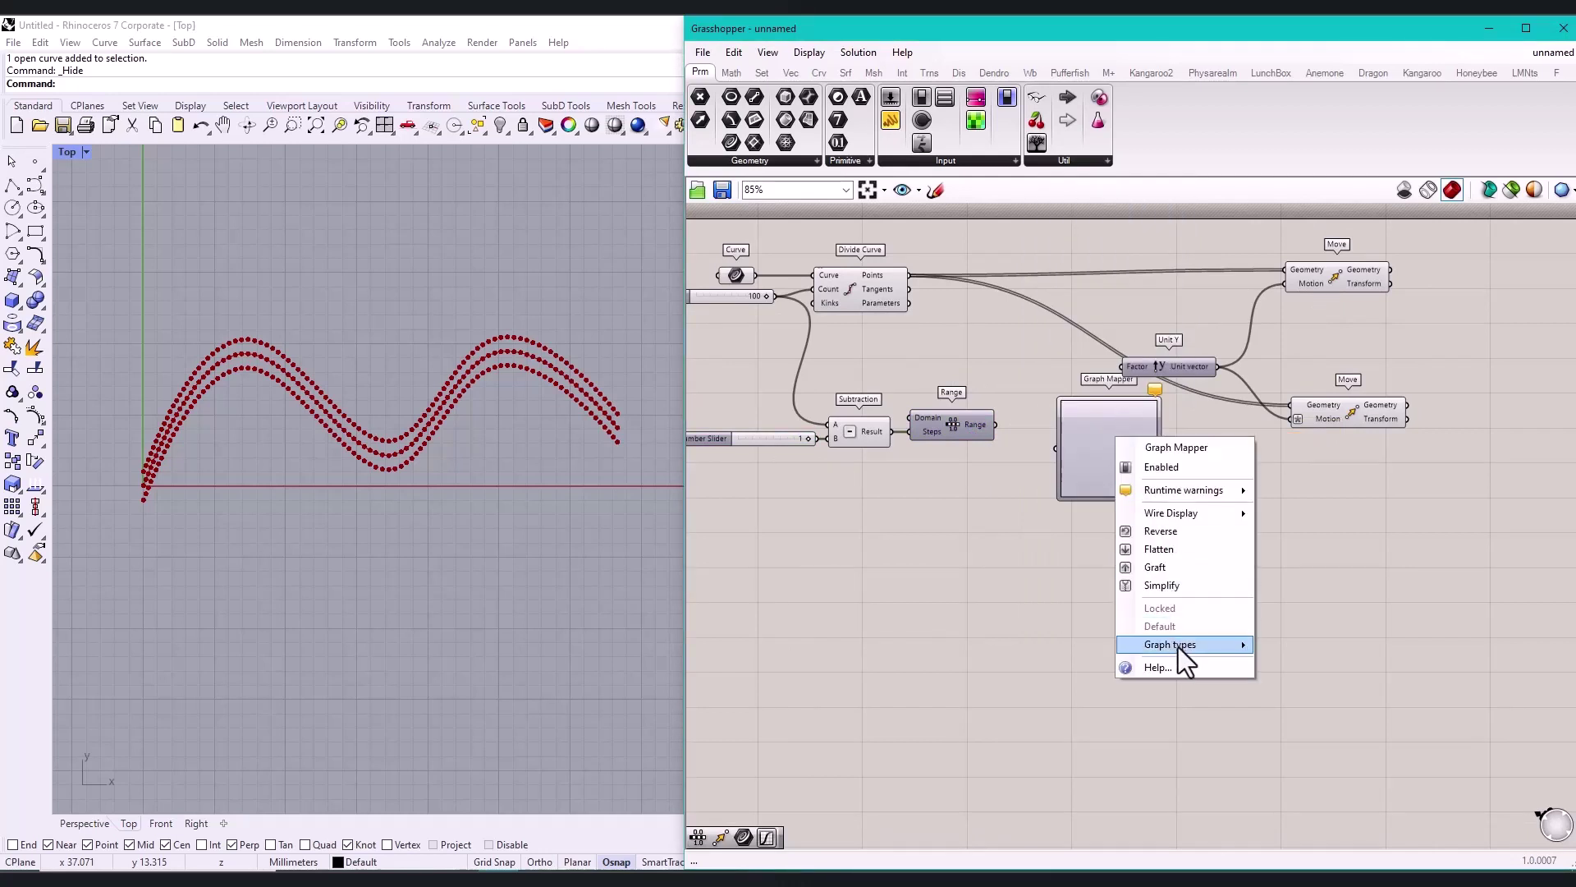
mouse_move(1179, 646)
left_click(1312, 790)
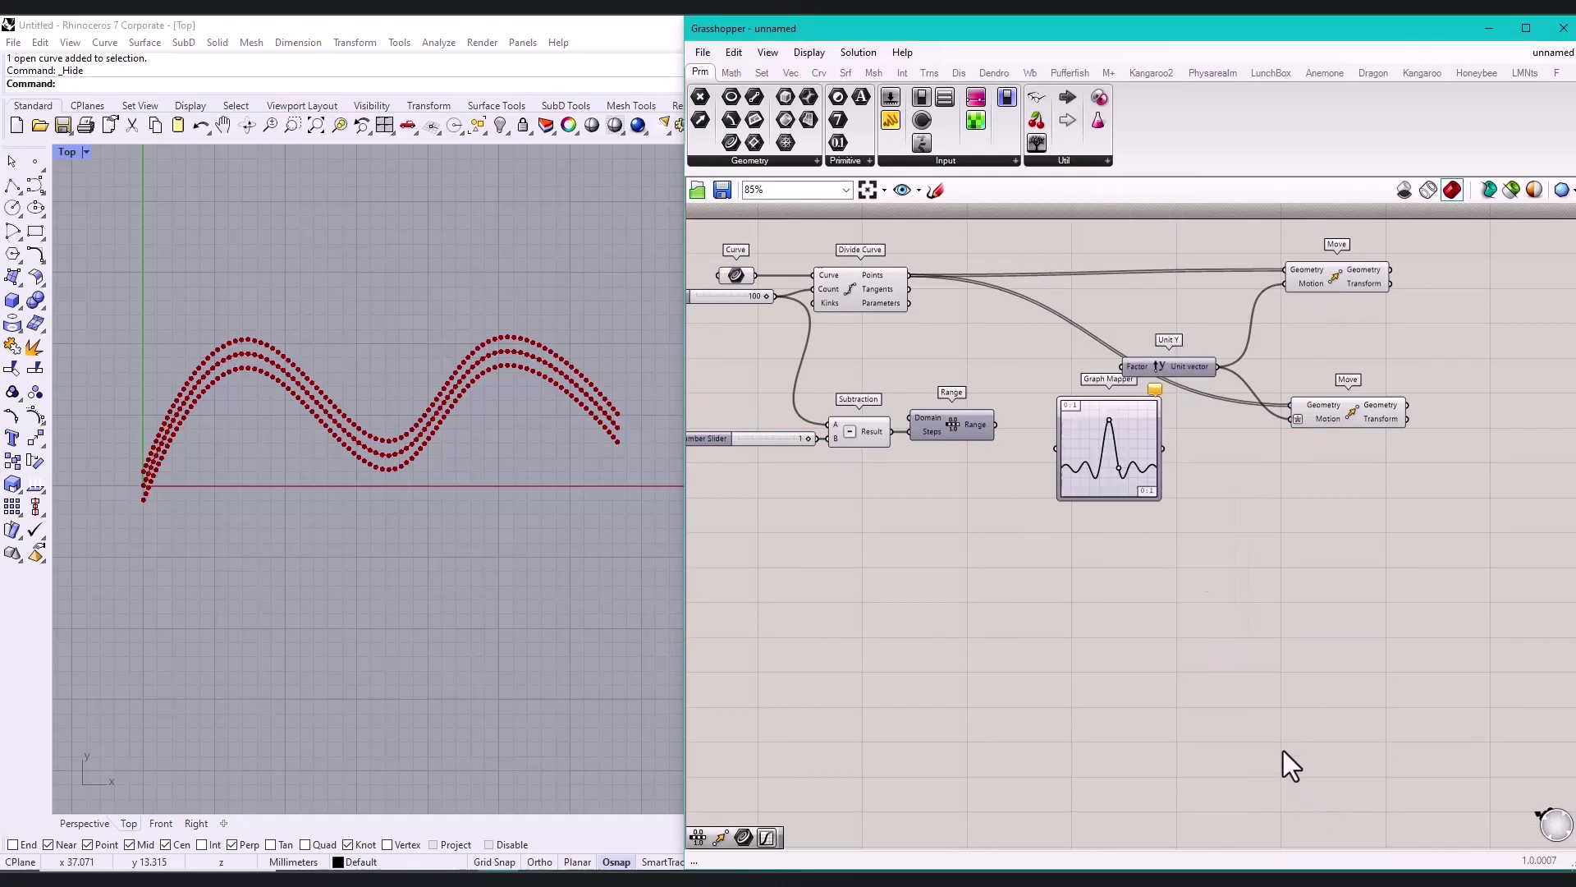
Step: Set the Graph Mapper's Y domain to run from 5 to 8
double_click(1067, 406)
double_click(1016, 347)
type("5")
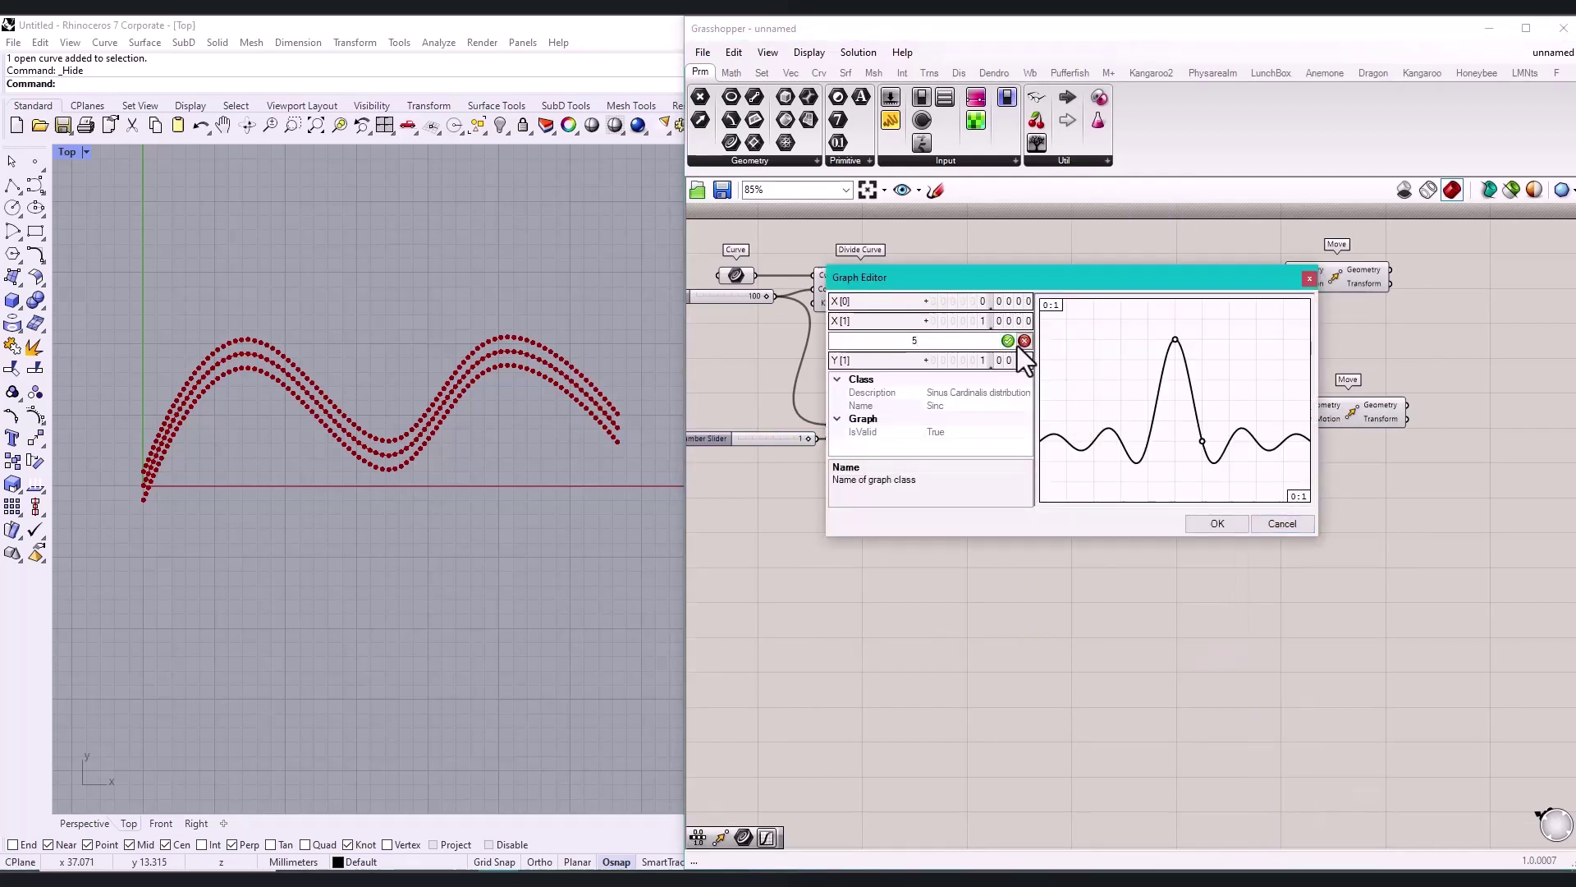
key("Return")
double_click(998, 358)
type("8")
key("Return")
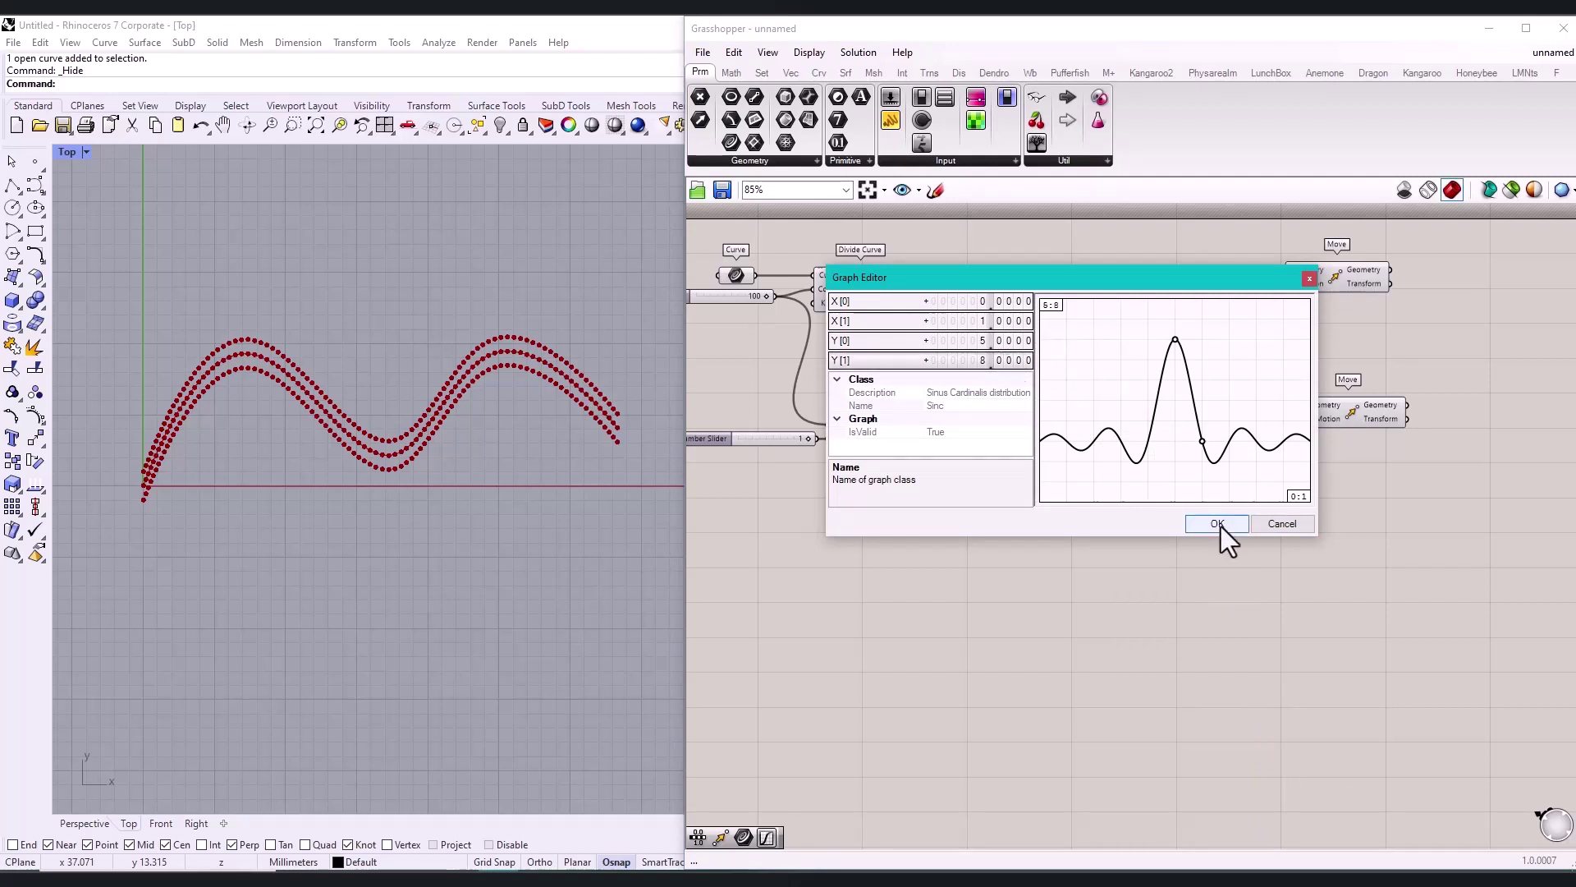
left_click(1218, 523)
Step: Reshape the Sinc graph to a wider central peak and wire Range through the Graph Mapper into Unit Y's Factor
scroll(1117, 410, "up", 4)
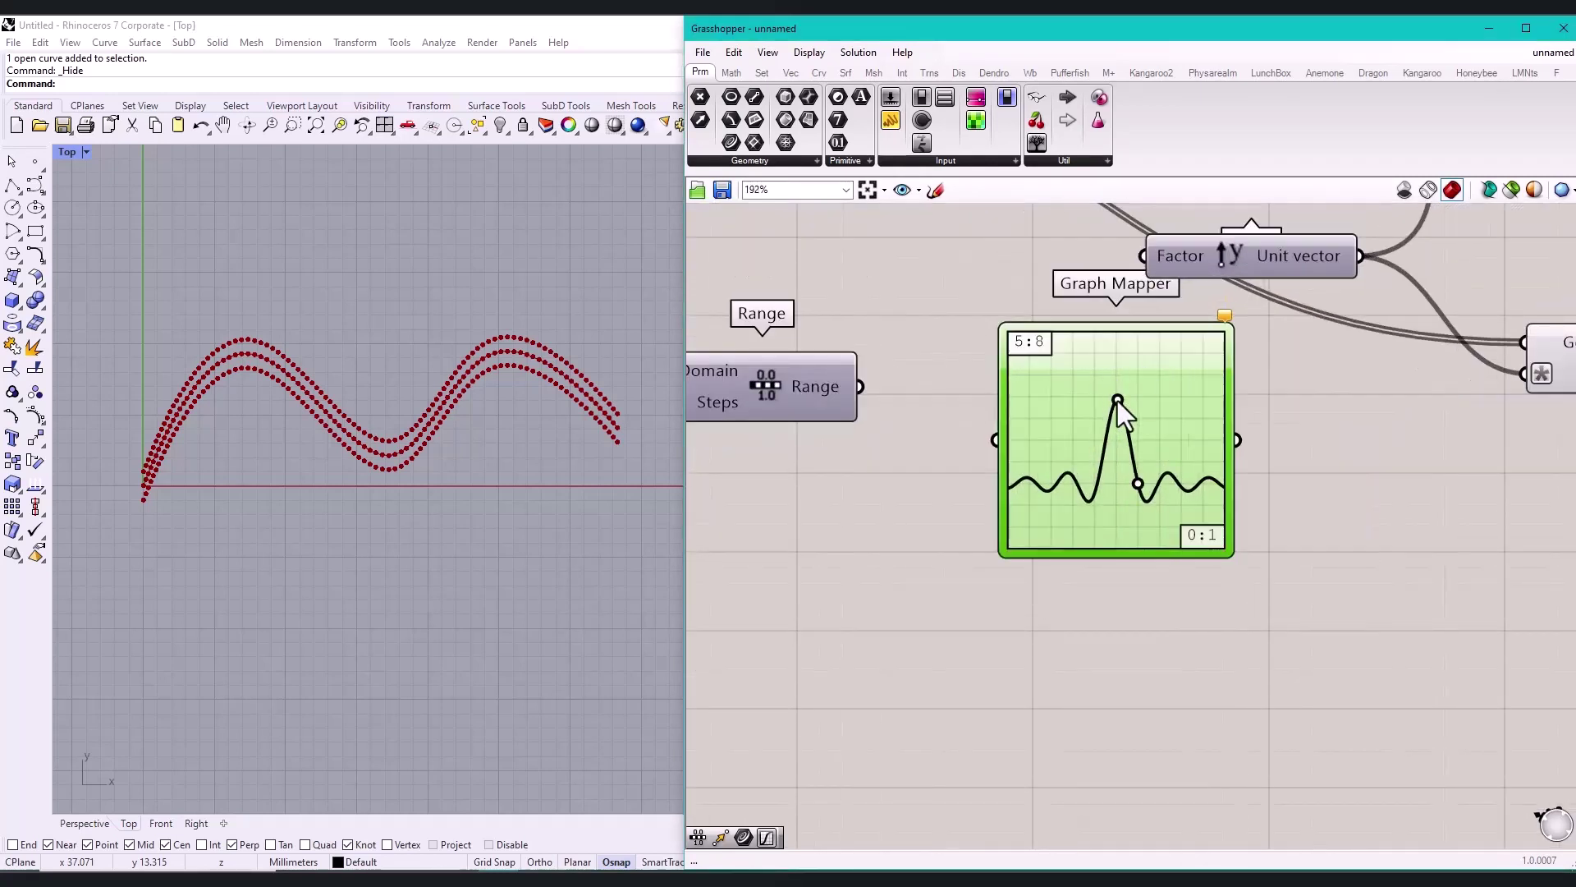
left_click_drag(1118, 400, 1103, 406)
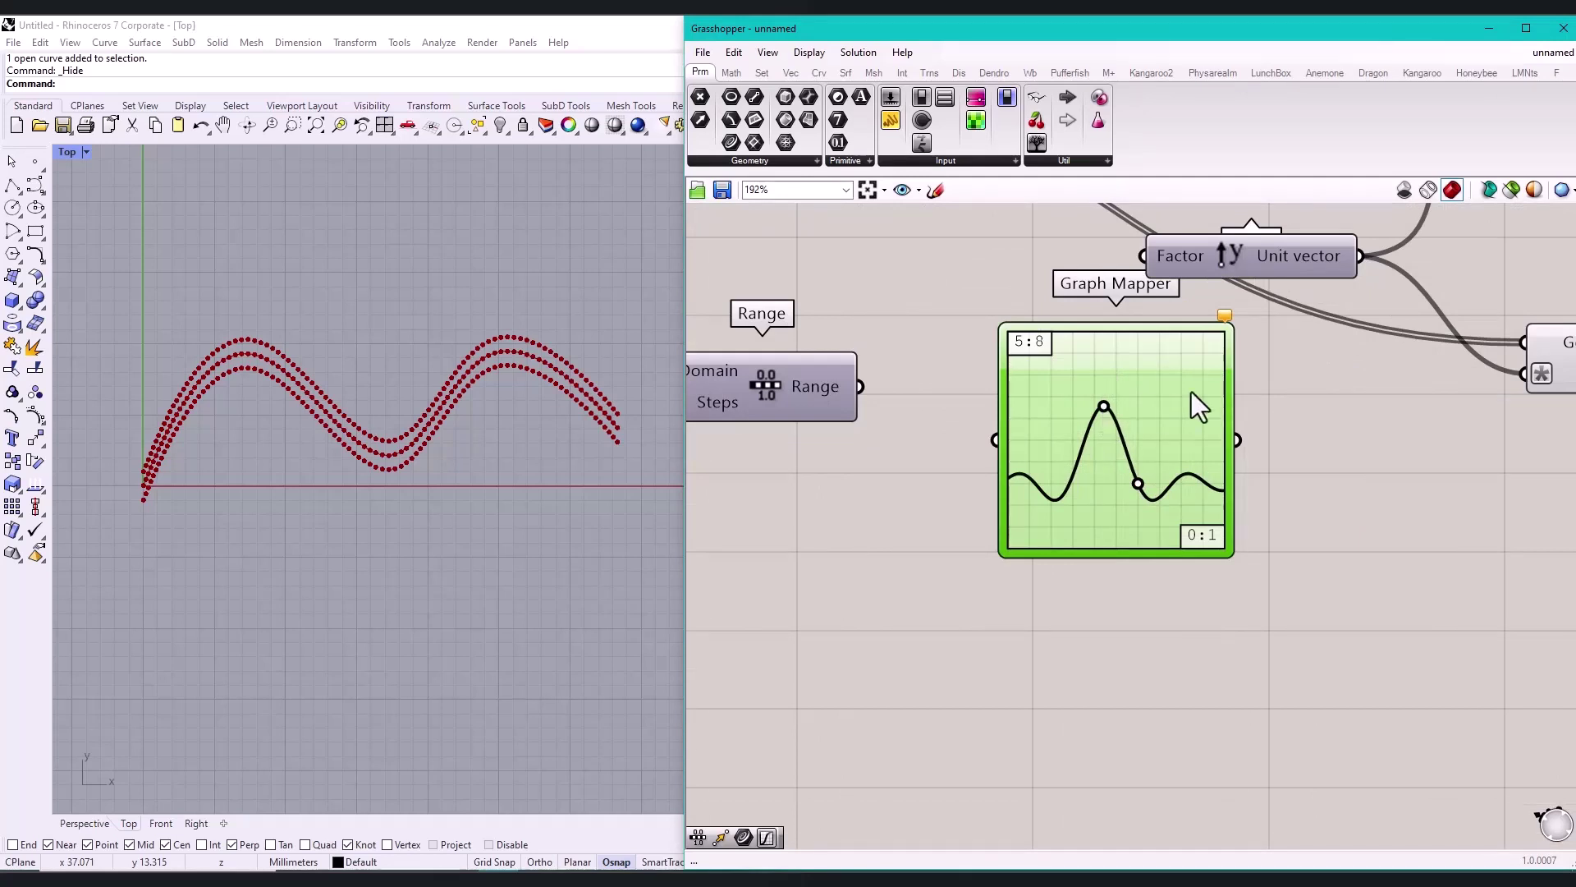
left_click_drag(947, 426, 996, 440)
left_click_drag(1104, 406, 993, 320)
left_click_drag(1150, 363, 1147, 385)
scroll(977, 607, "down", 5)
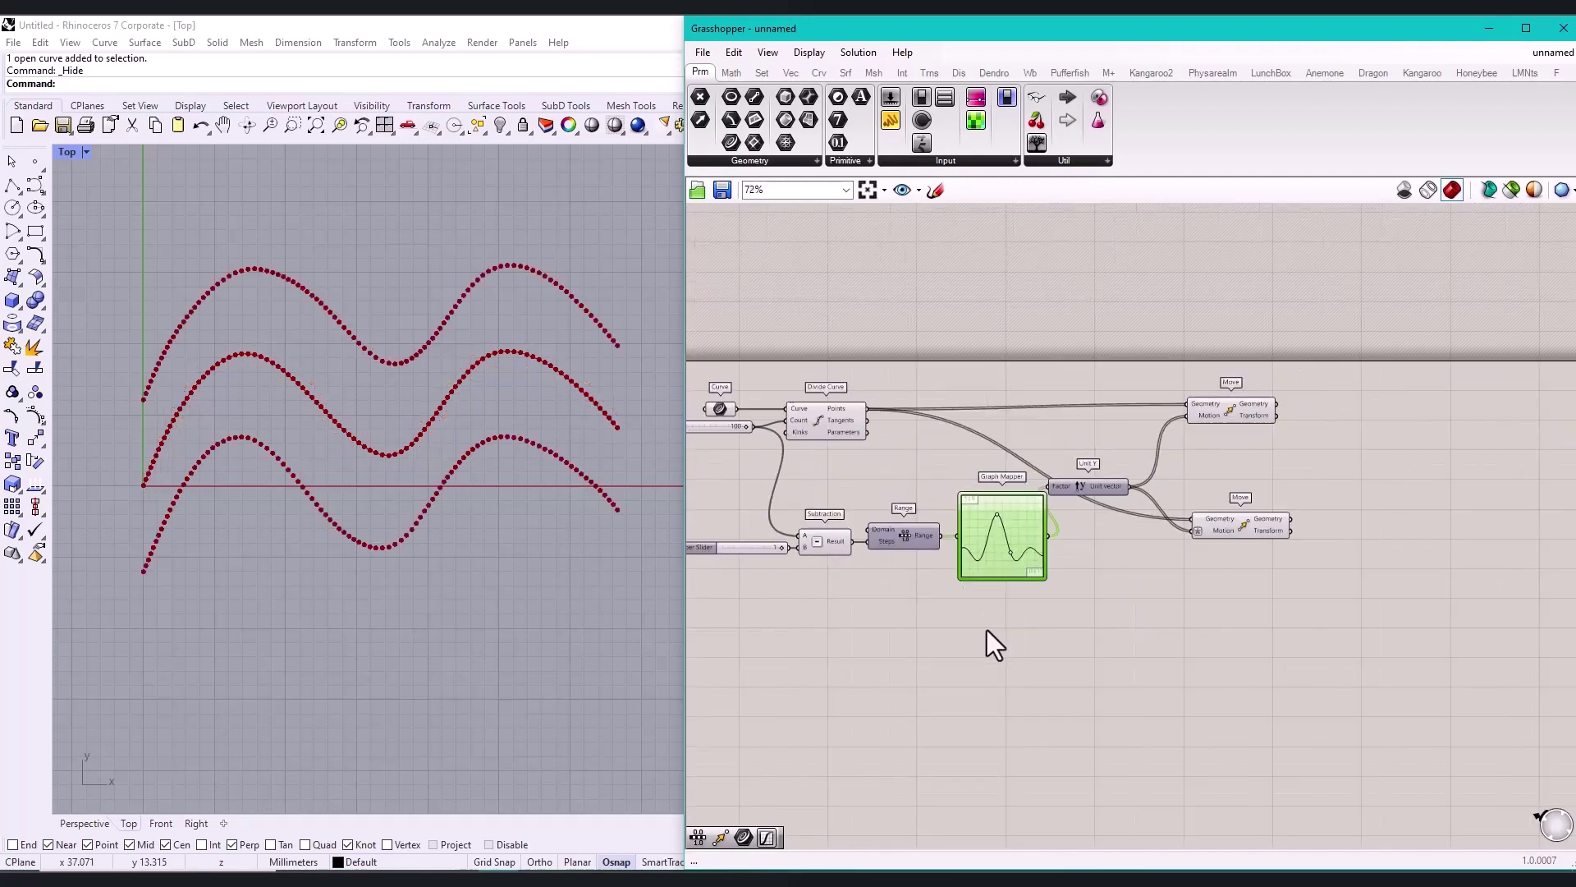
left_click_drag(998, 520, 998, 520)
Step: Turn off the preview of the Curve and Divide Curve components
left_click(1159, 588)
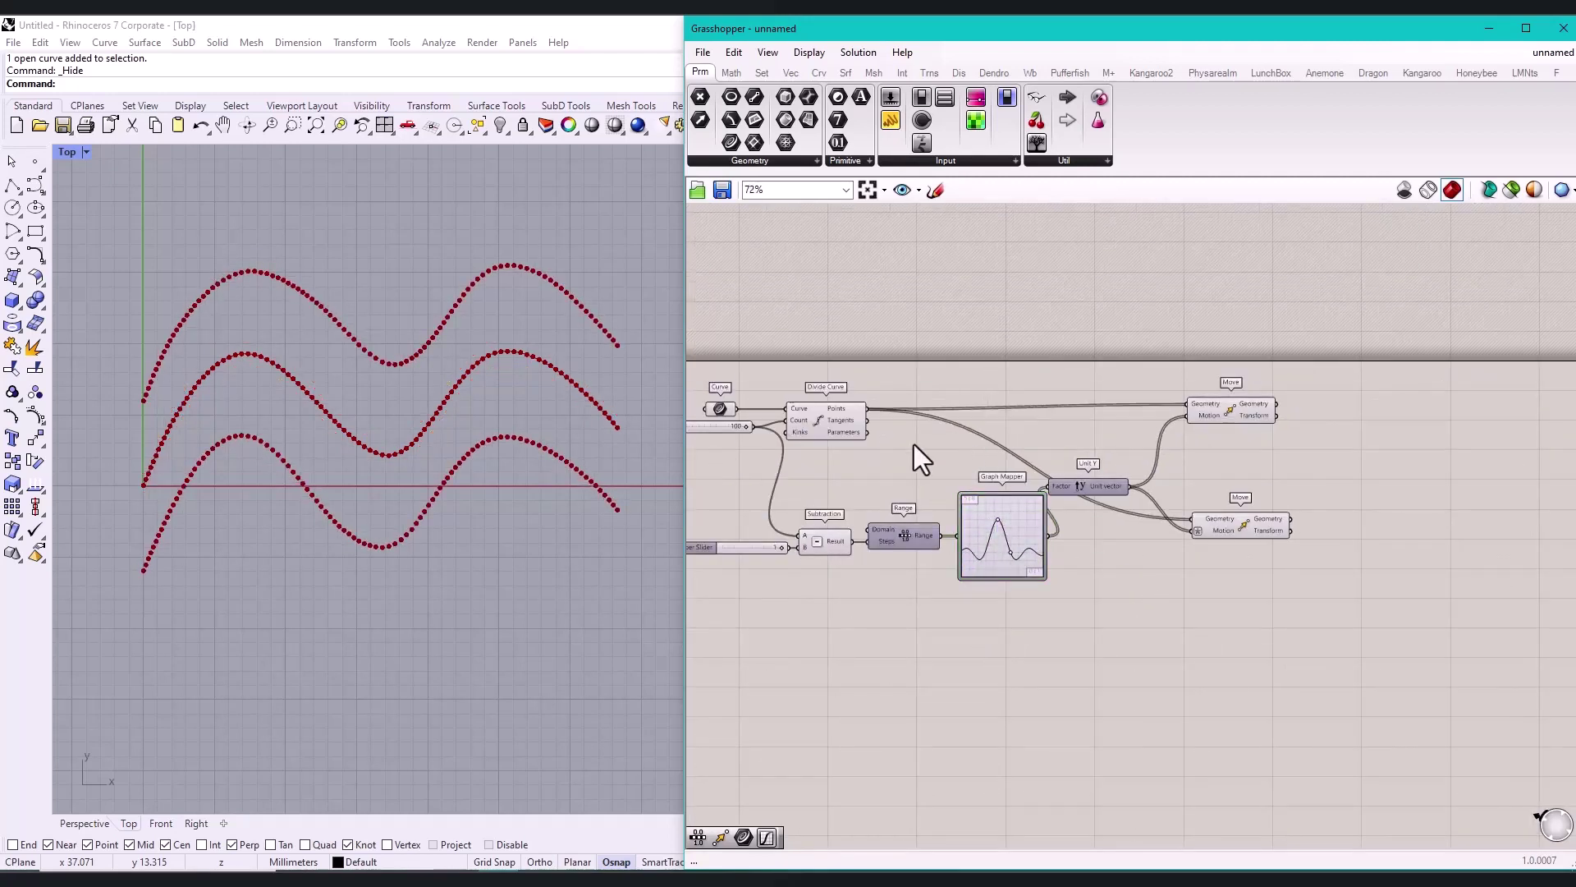
left_click(850, 417)
left_click_drag(878, 357, 732, 421)
key("ctrl+q")
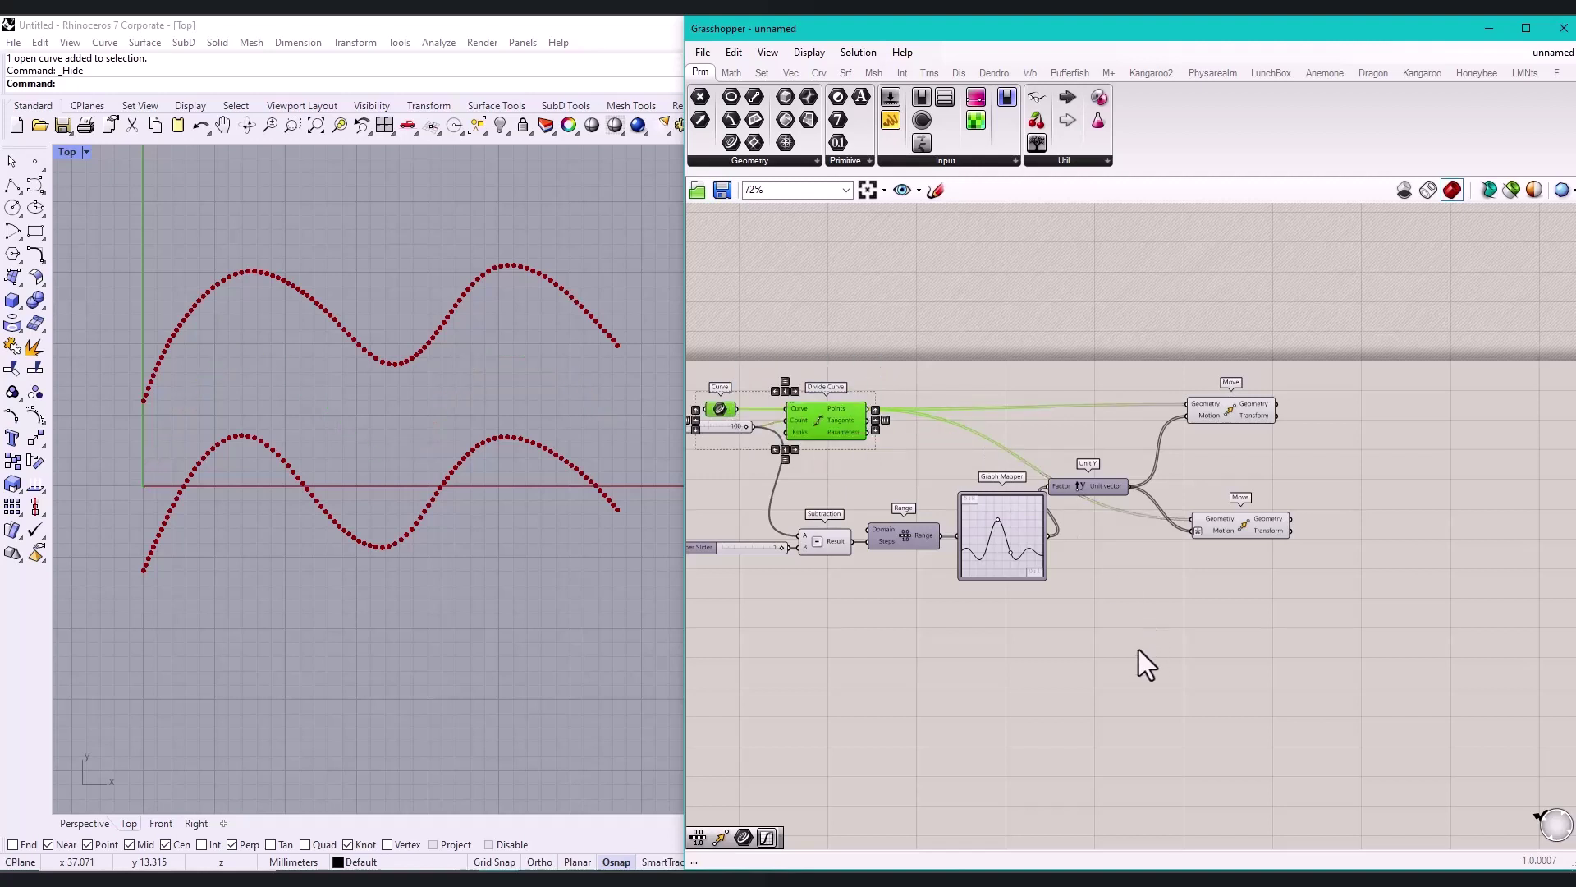
Step: Check which points each existing Move component produces, and add a third Move component beyond them
right_click_drag(1147, 665, 996, 592)
left_click(1011, 558)
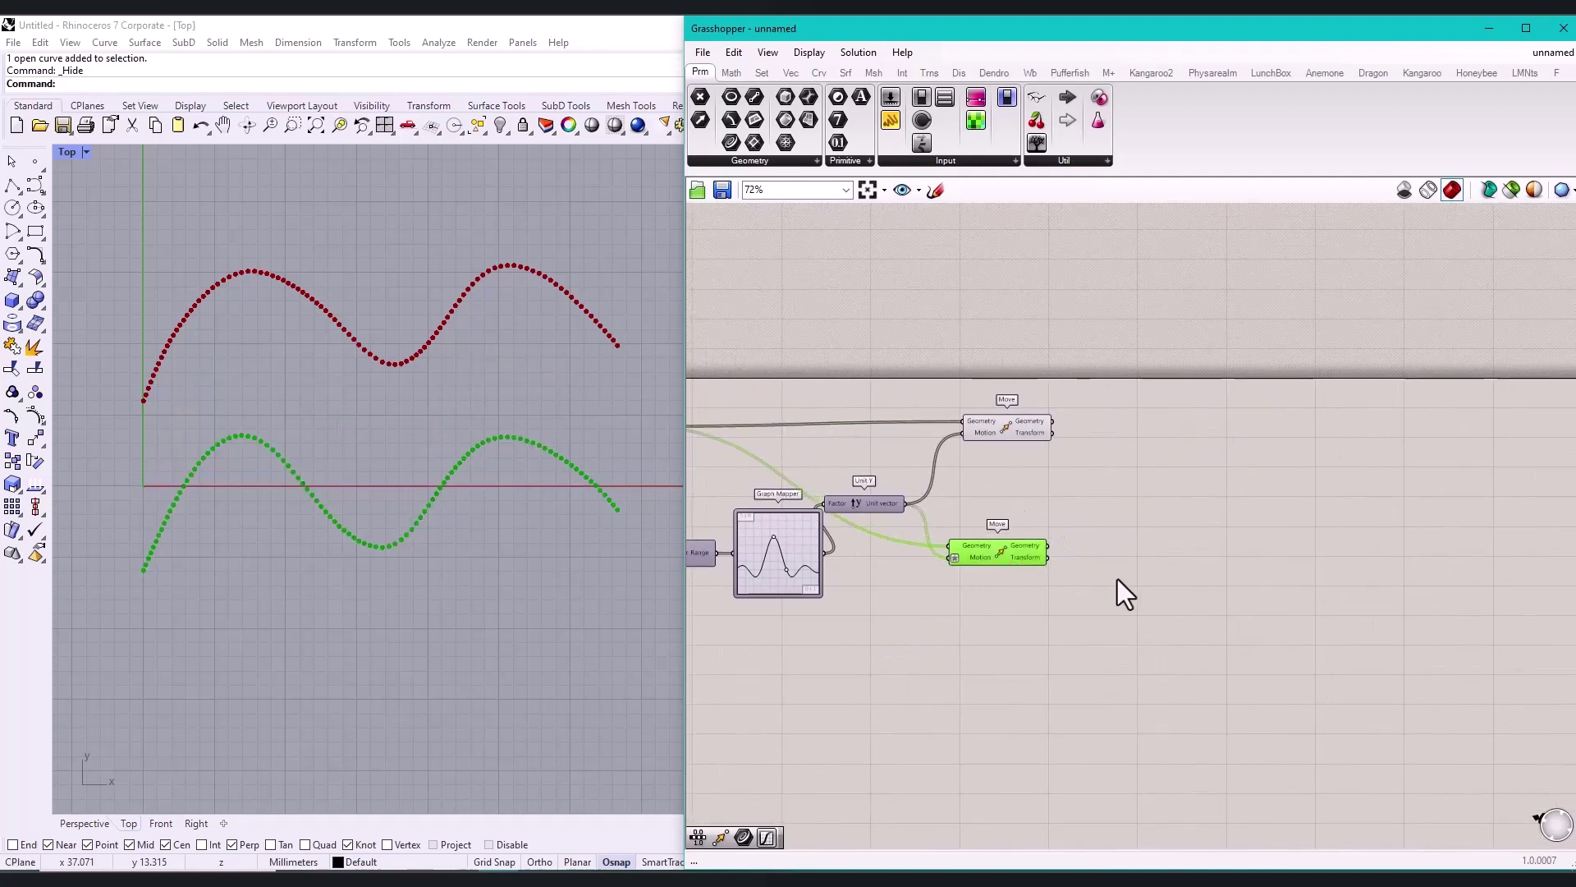
right_click_drag(1116, 579, 1044, 564)
left_click(952, 411)
left_click(1164, 425)
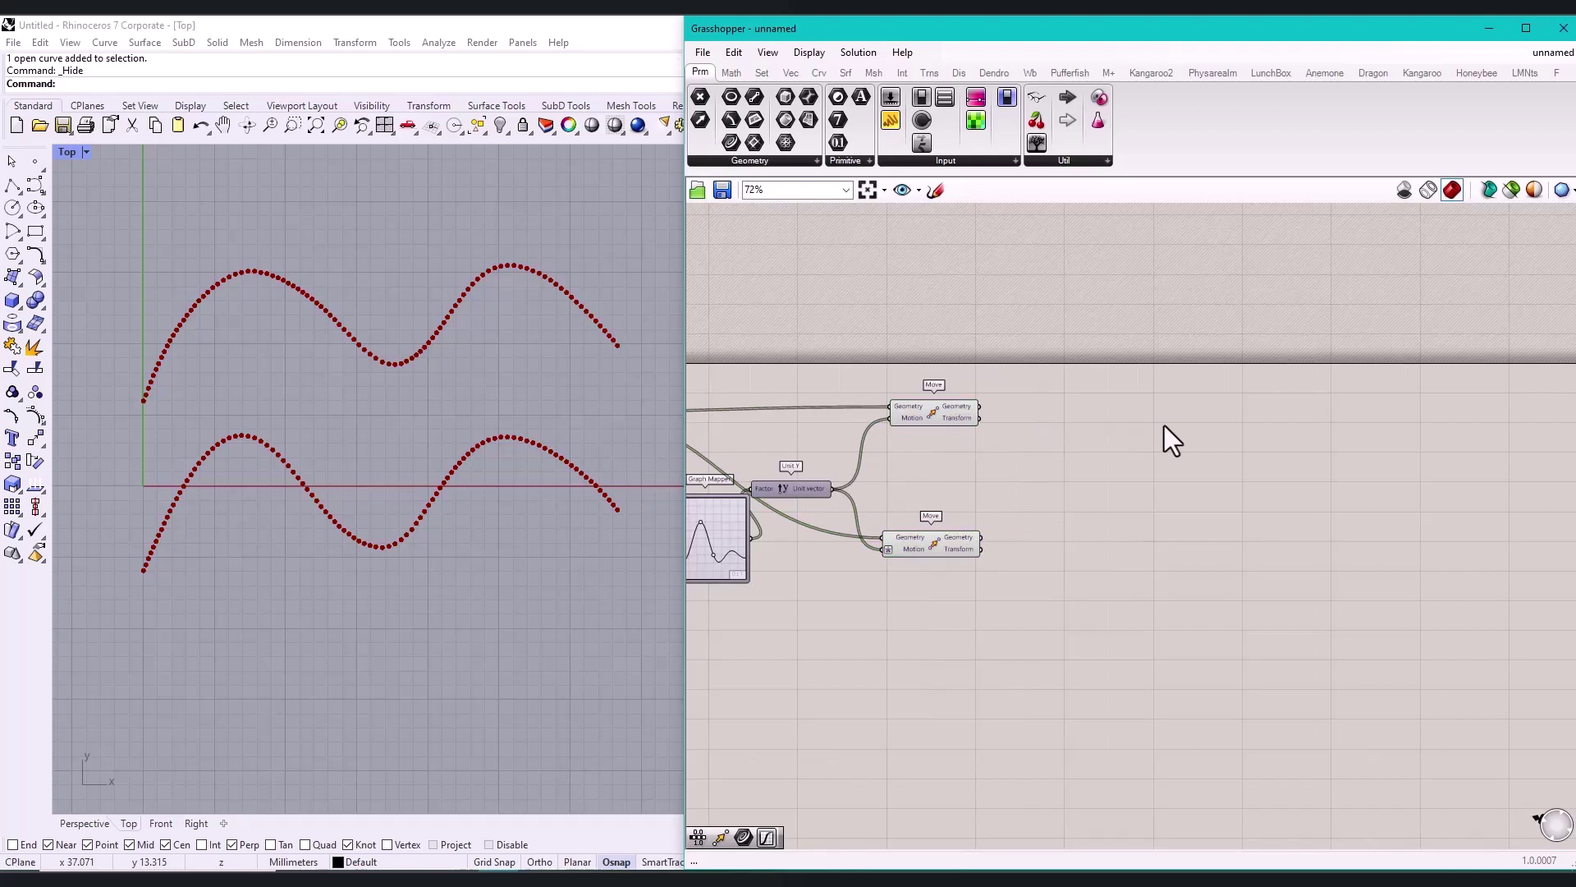
double_click(1124, 413)
type("move")
key("Return")
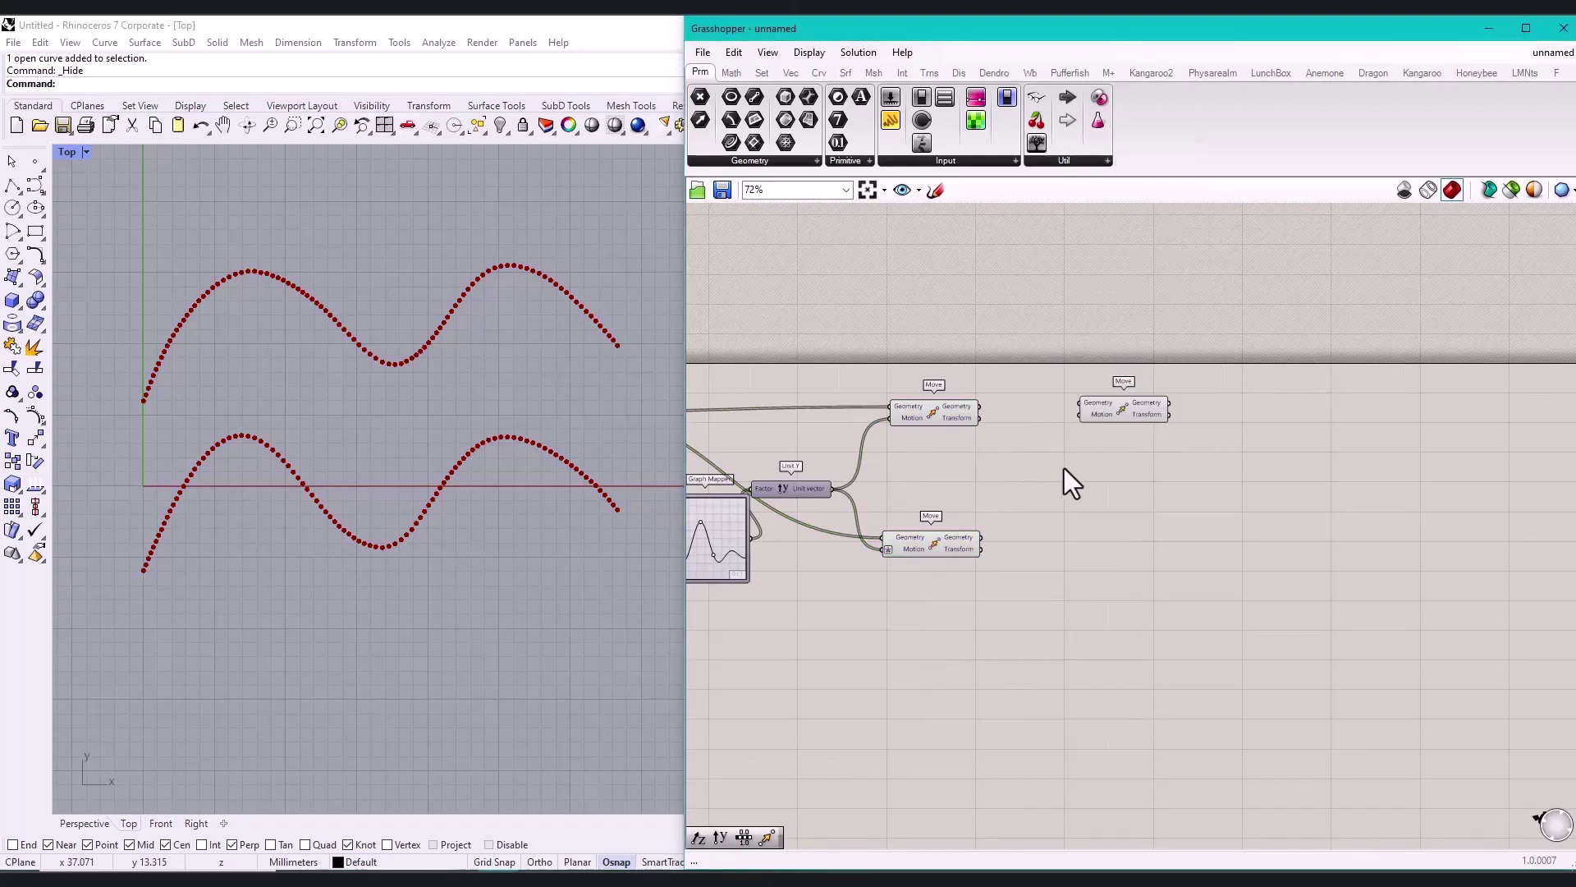
Step: Add a Unit Z vector and connect it to the Motion input of the third Move component
scroll(1064, 468, "up", 3)
double_click(1052, 468)
type("unit z")
key("Return")
left_click_drag(1052, 468, 1159, 370)
Step: In Rhino, widen the viewport area and display the points in the Perspective view
left_click(72, 155)
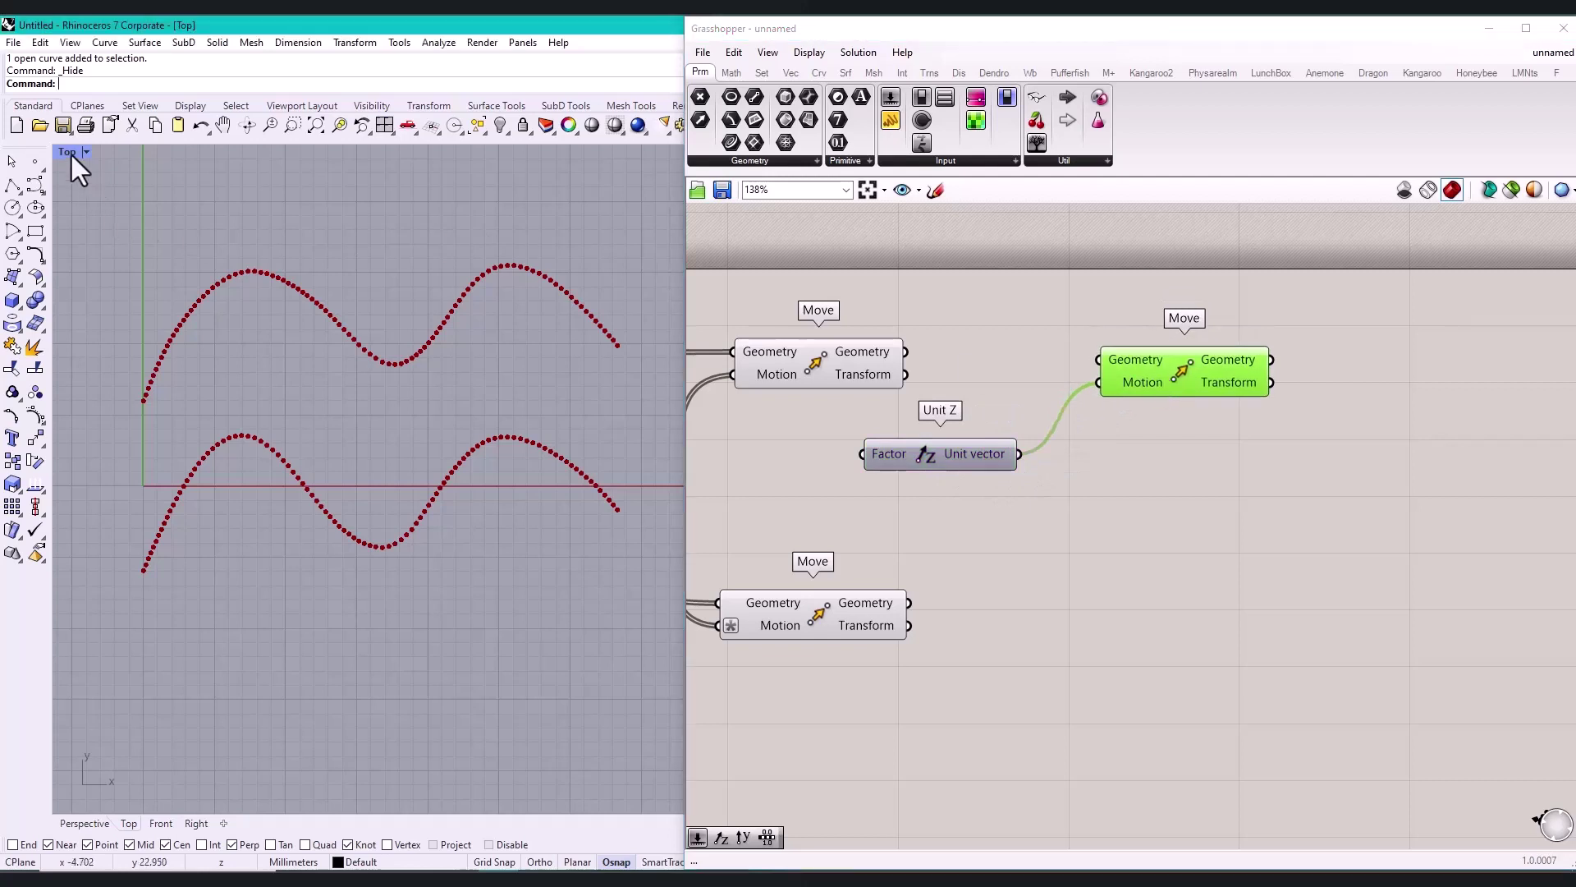
double_click(72, 156)
left_click_drag(684, 221, 754, 222)
double_click(667, 151)
scroll(210, 460, "up", 5)
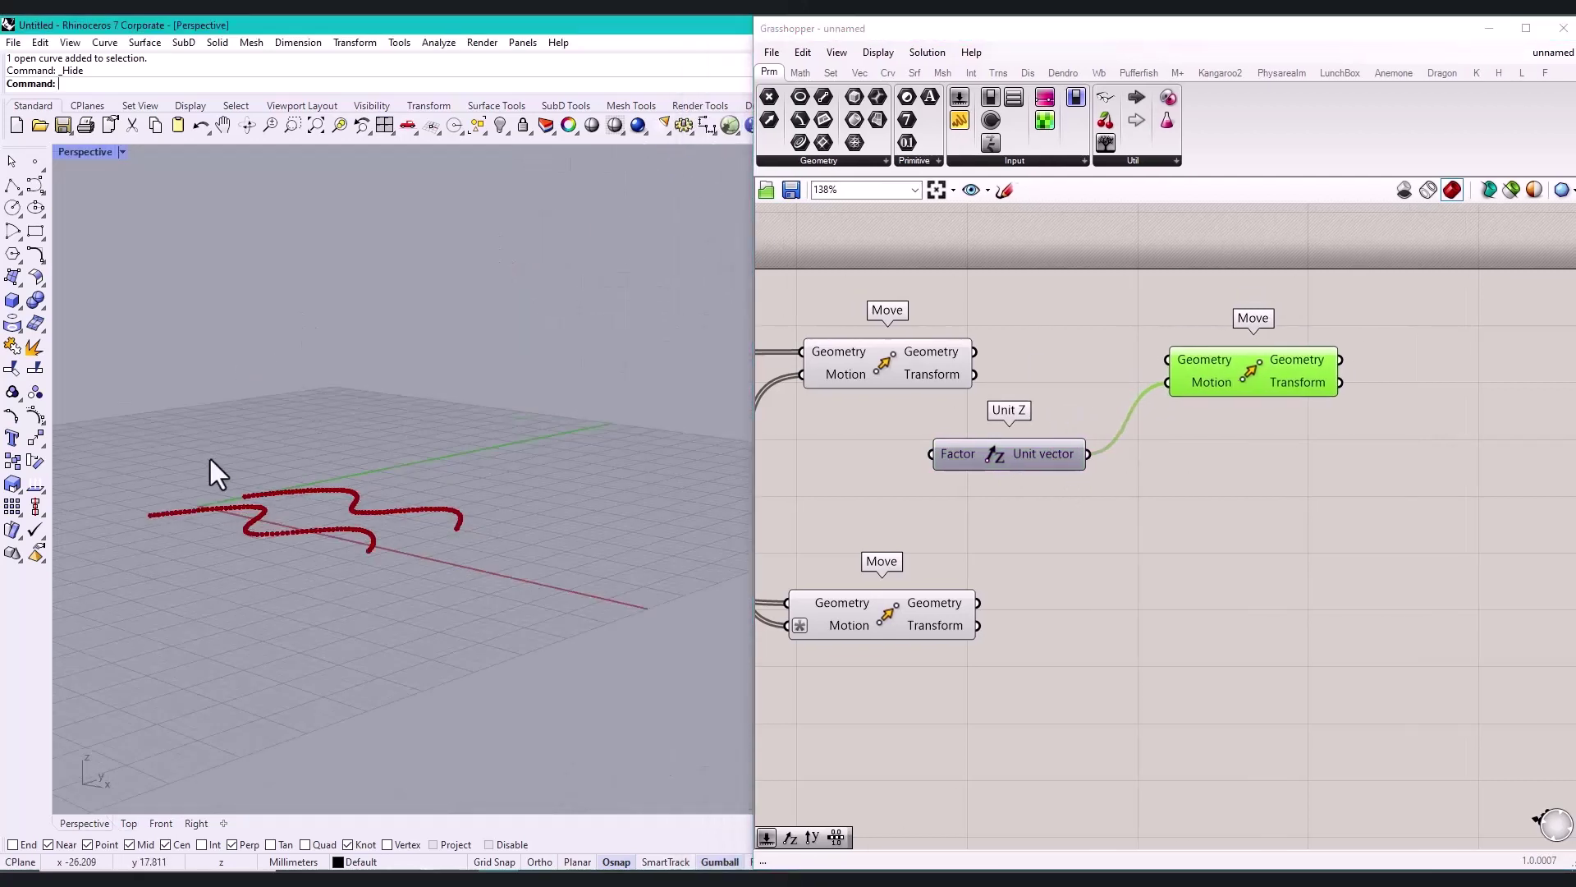
Step: Connect the first Move's Geometry output to the third Move's Geometry input, and shift the third Move and its Unit Z to free up space
scroll(211, 460, "up", 2)
left_click_drag(1055, 460, 1082, 480)
left_click_drag(973, 351, 1165, 360)
left_click_drag(1256, 366, 1308, 358)
left_click_drag(1057, 475, 1184, 483)
scroll(1033, 433, "down", 3)
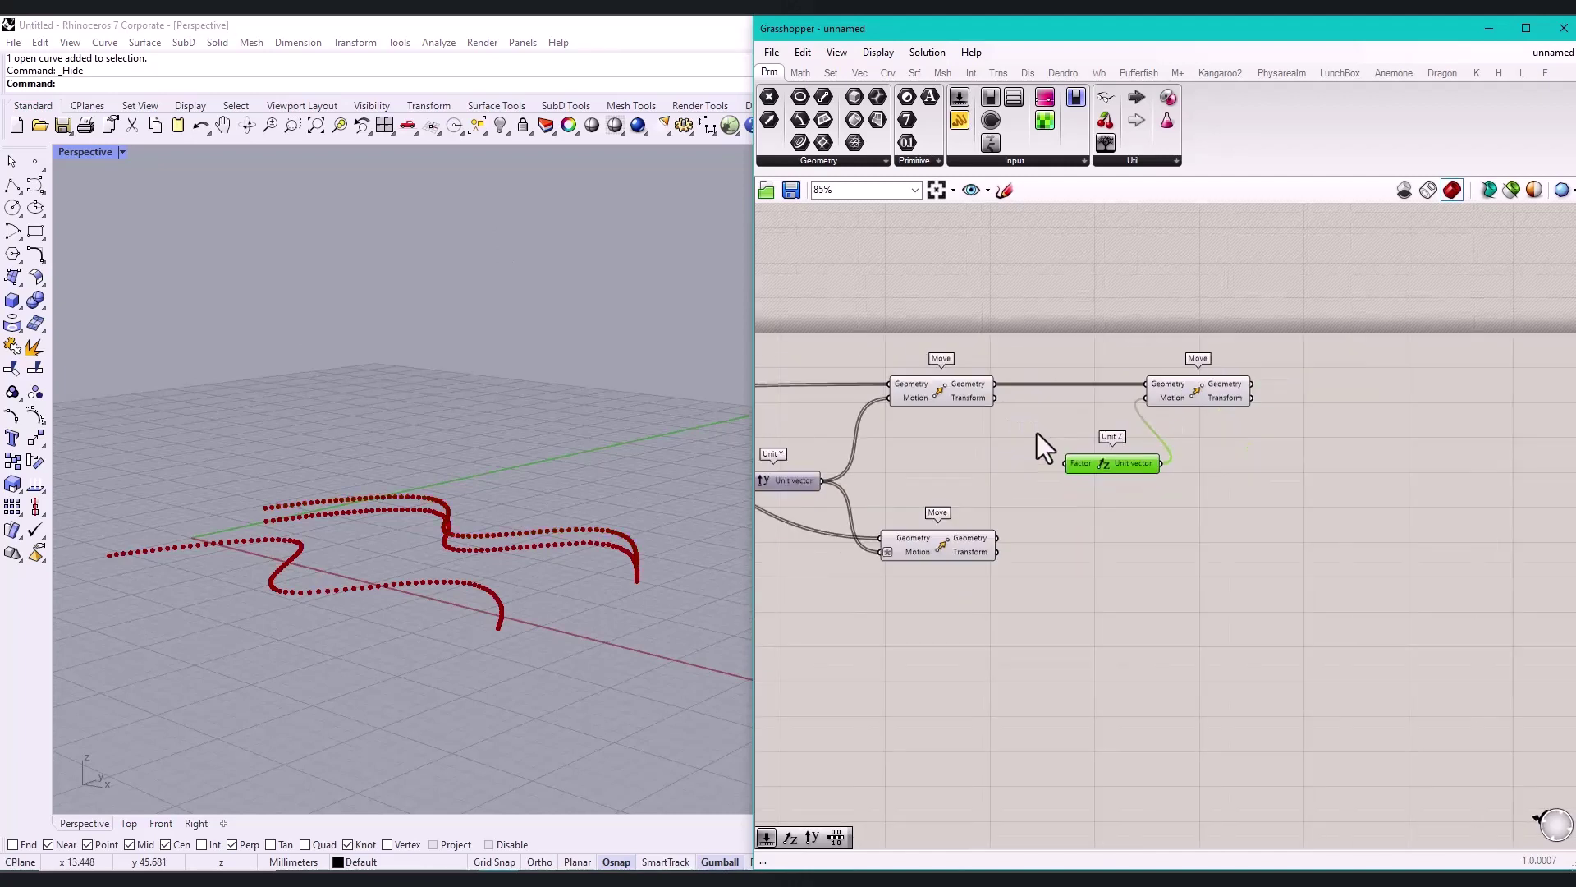
left_click_drag(1312, 338, 1137, 466)
left_click_drag(1185, 395, 1311, 396)
Step: Add a Range component in the space before the Unit Z vector
double_click(1076, 481)
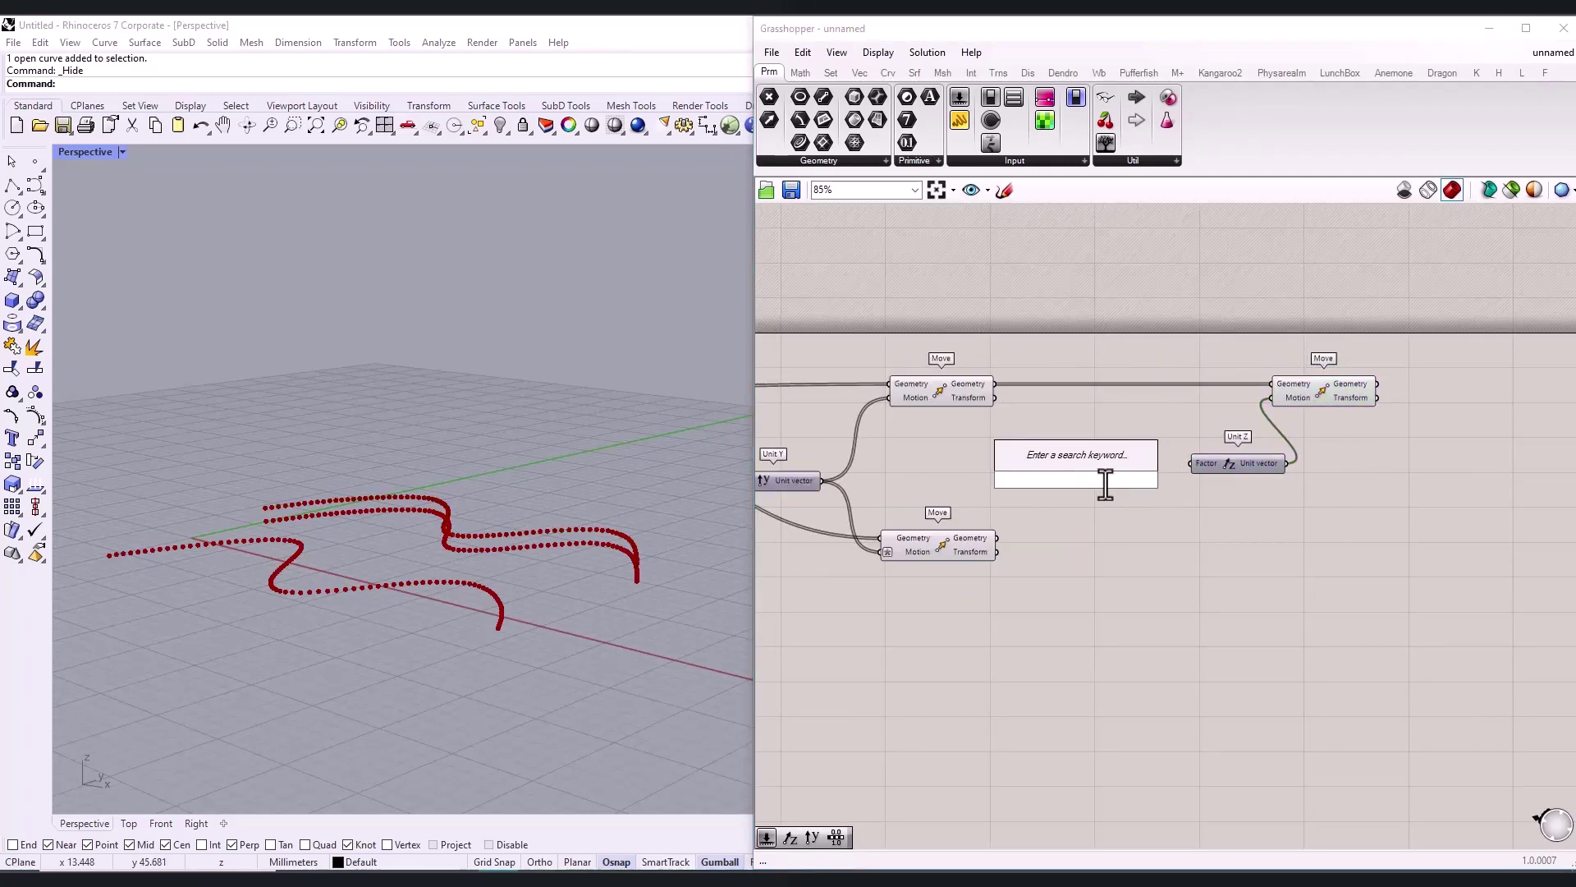
type("range")
left_click(1106, 456)
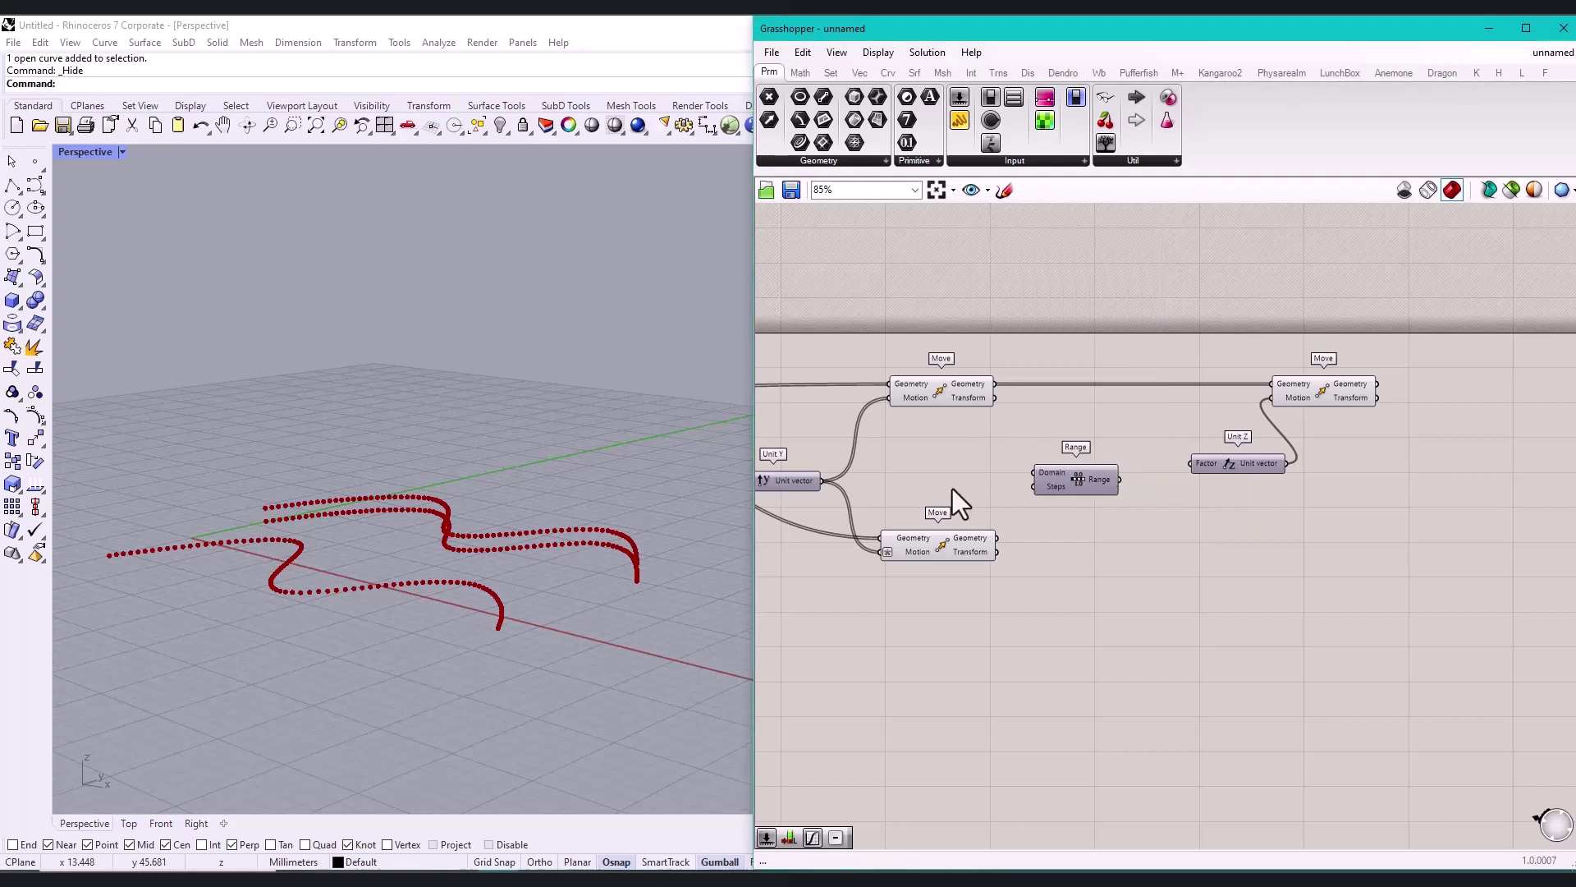
Step: Add a number slider set to 99 and connect it to the Steps input of the Range component
double_click(952, 489)
type("9")
key("Return")
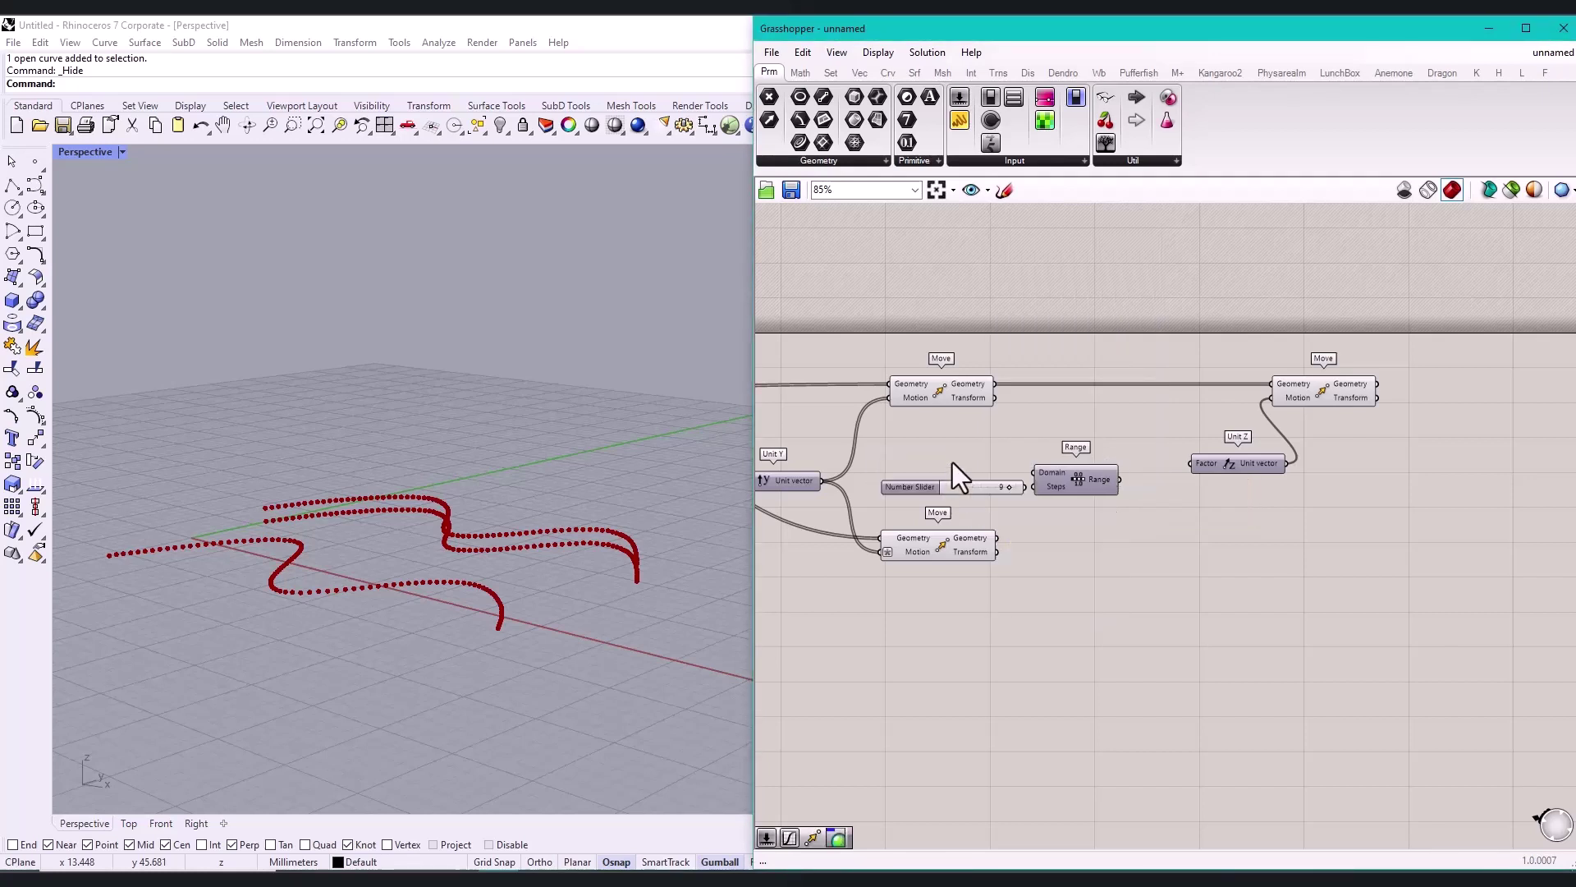
double_click(952, 462)
type("99")
key("Return")
left_click(965, 490)
key("Delete")
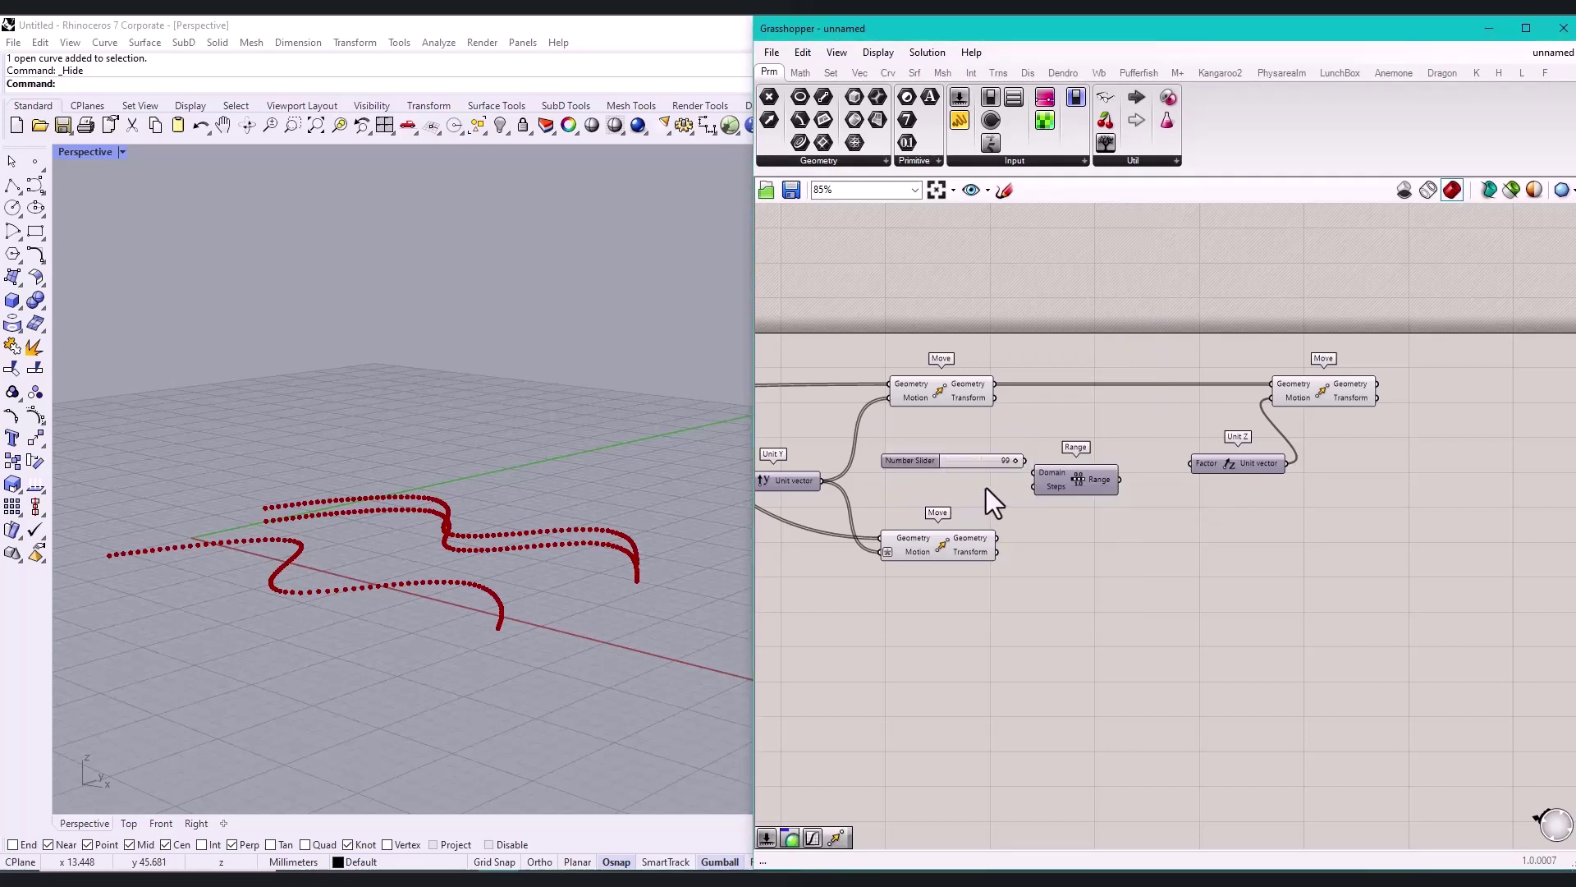
left_click_drag(981, 460, 964, 488)
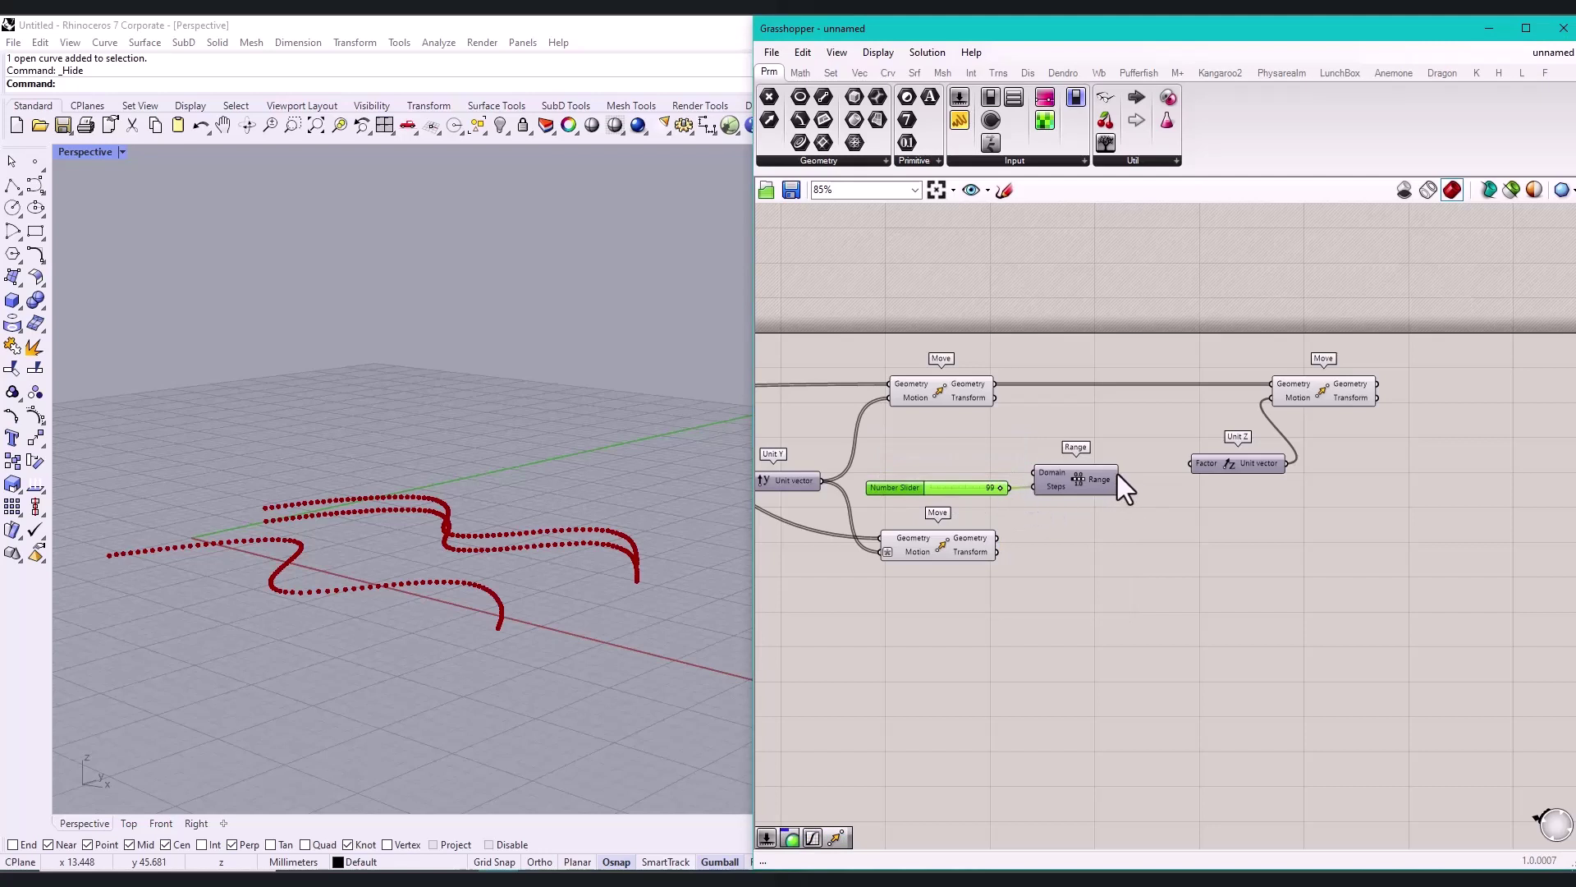
left_click_drag(1078, 483, 1067, 483)
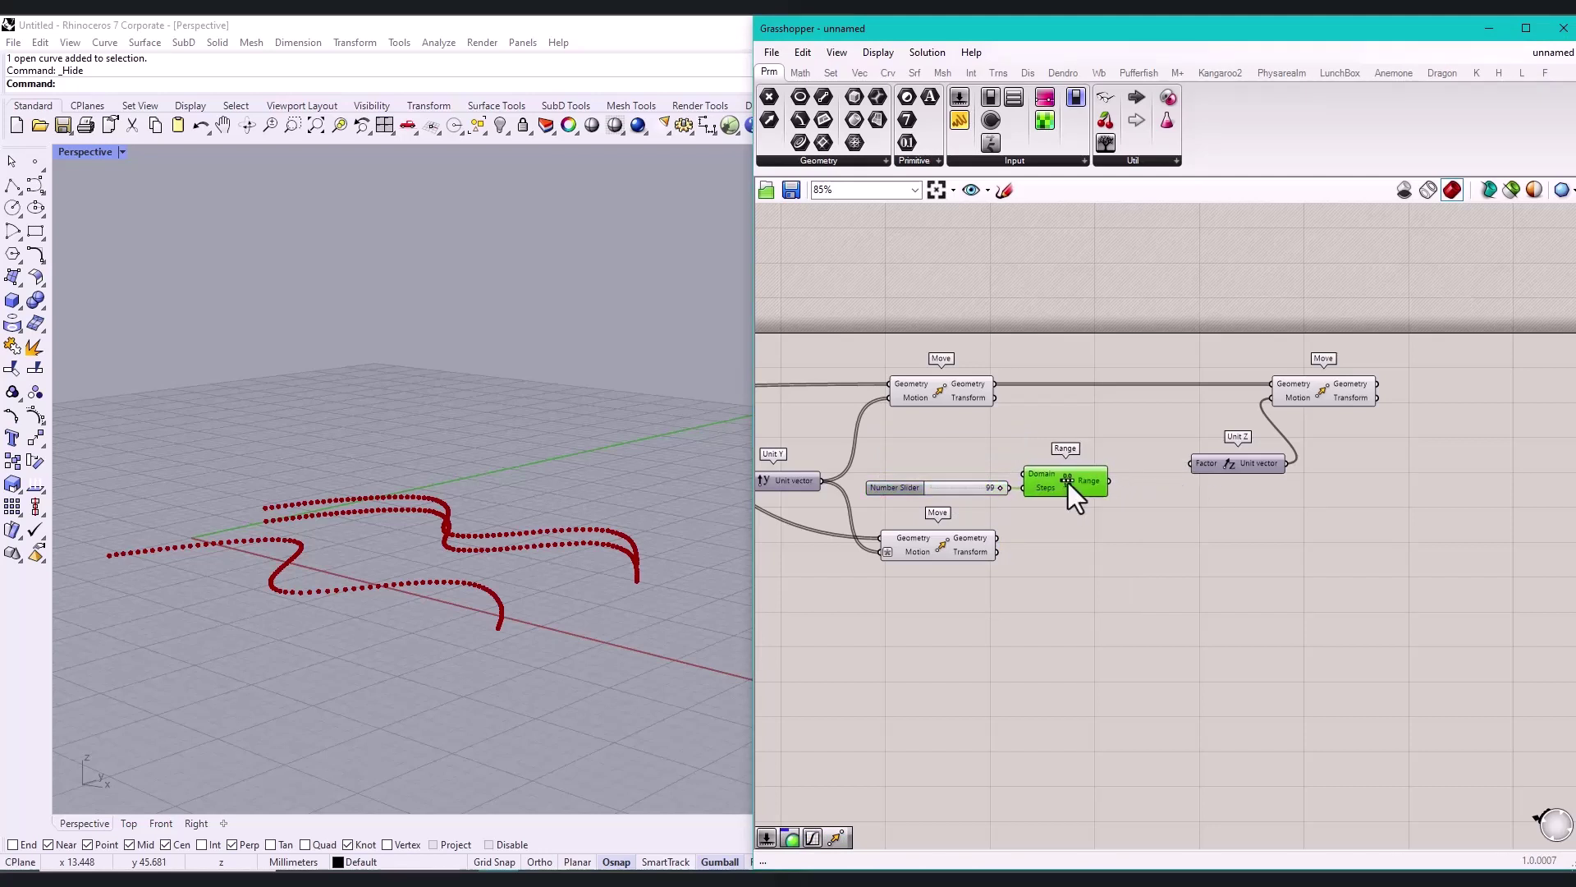
Step: Add a Graph Mapper between the Range and Unit Z components and set its graph type to Sine
left_click_drag(1235, 465, 1273, 474)
left_click(1135, 504)
double_click(1135, 504)
type("graph")
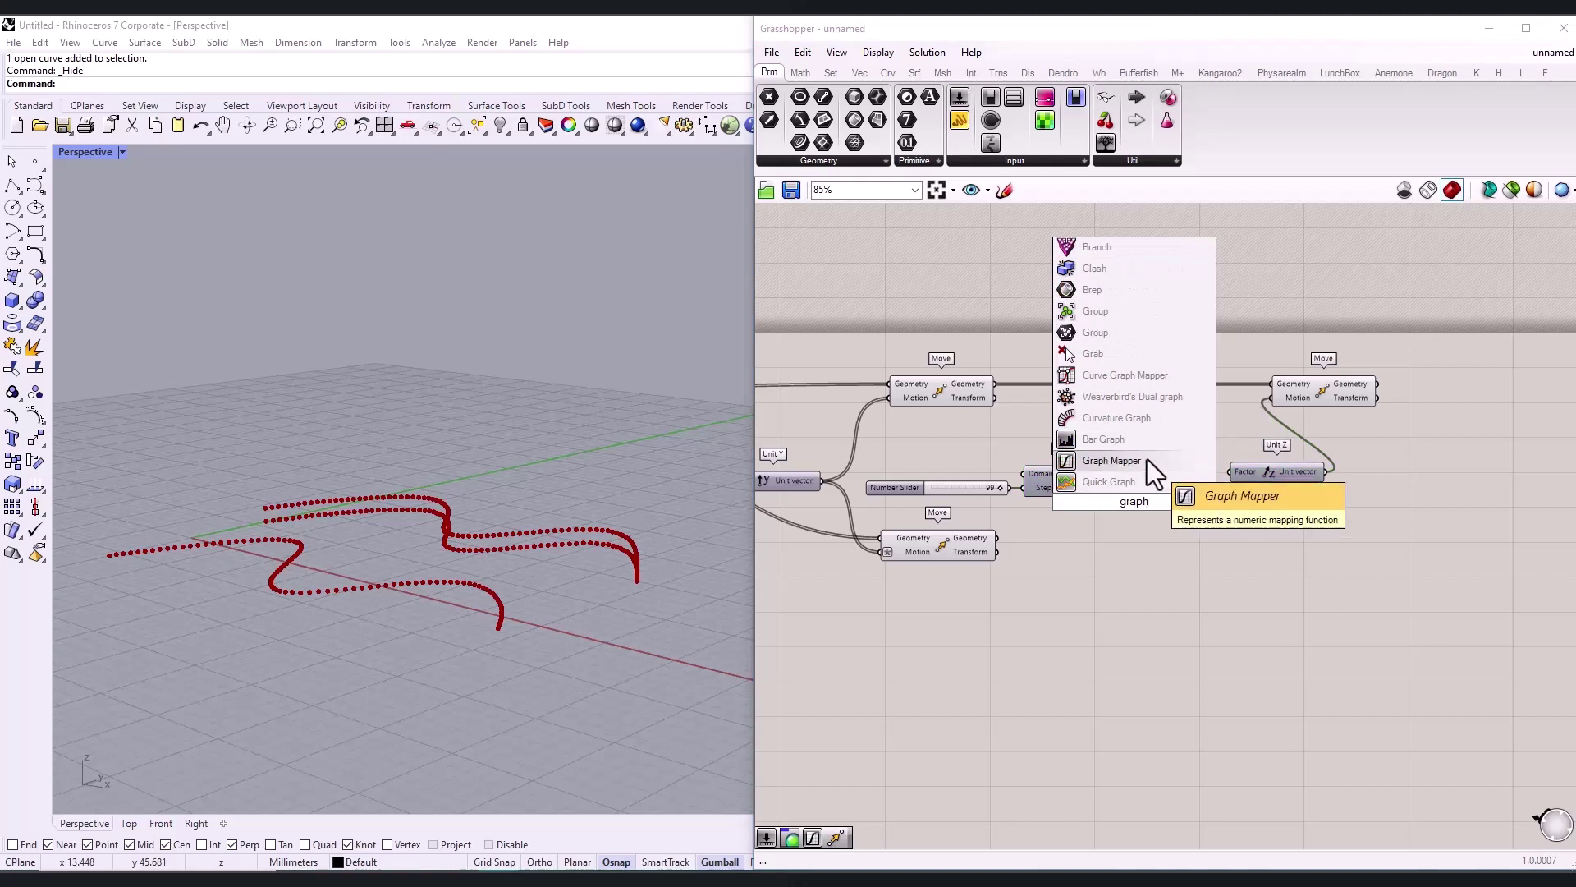
left_click(1146, 460)
right_click(1131, 513)
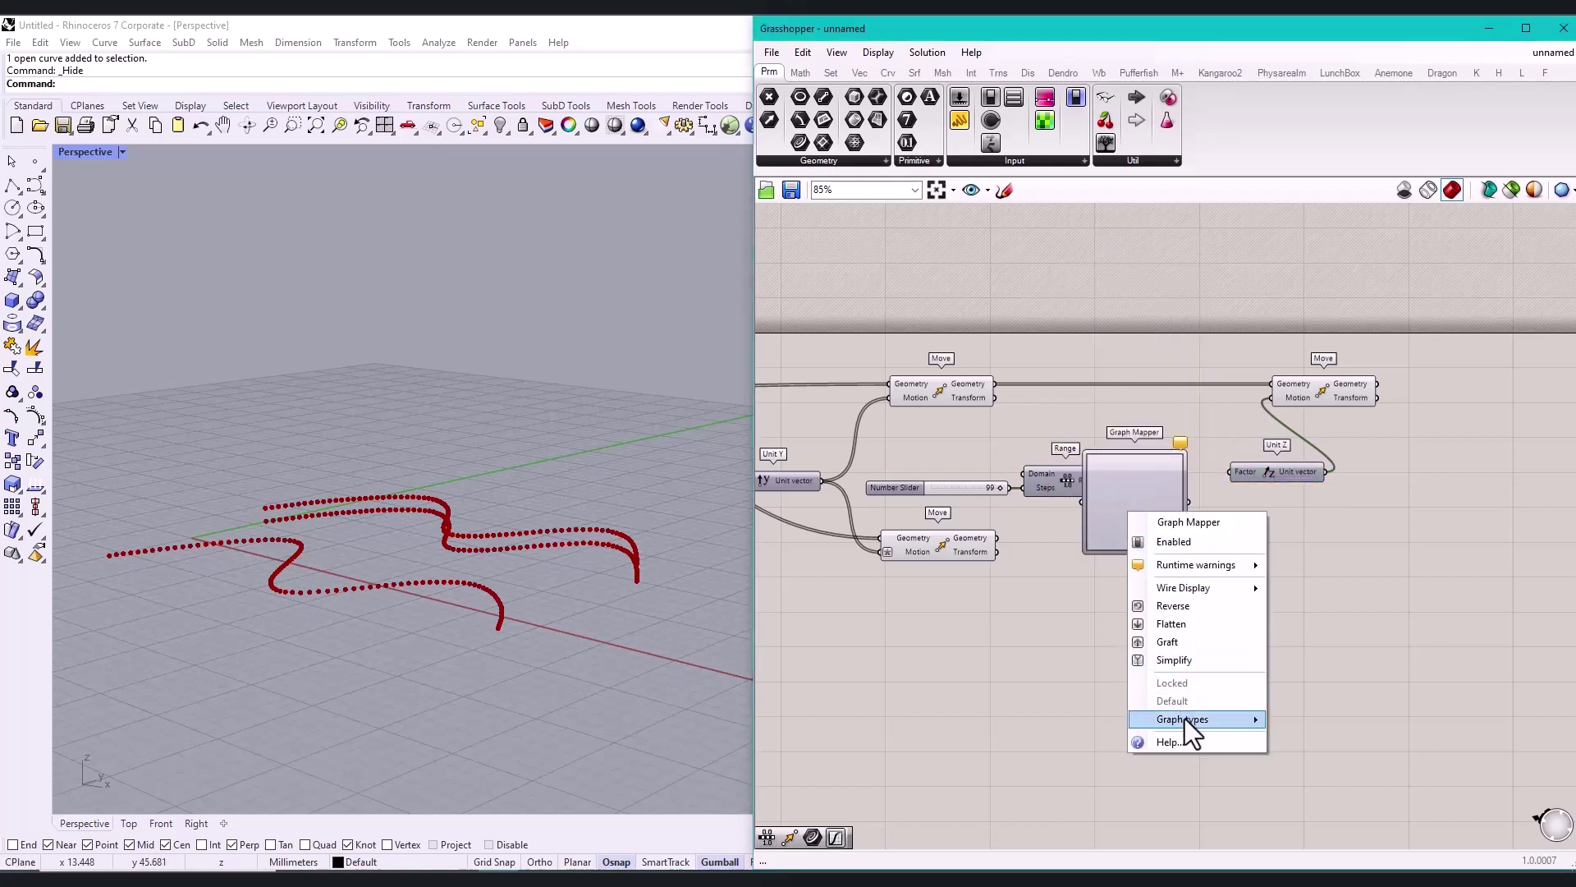
mouse_move(1185, 719)
left_click(1312, 820)
scroll(1122, 471, "up", 5)
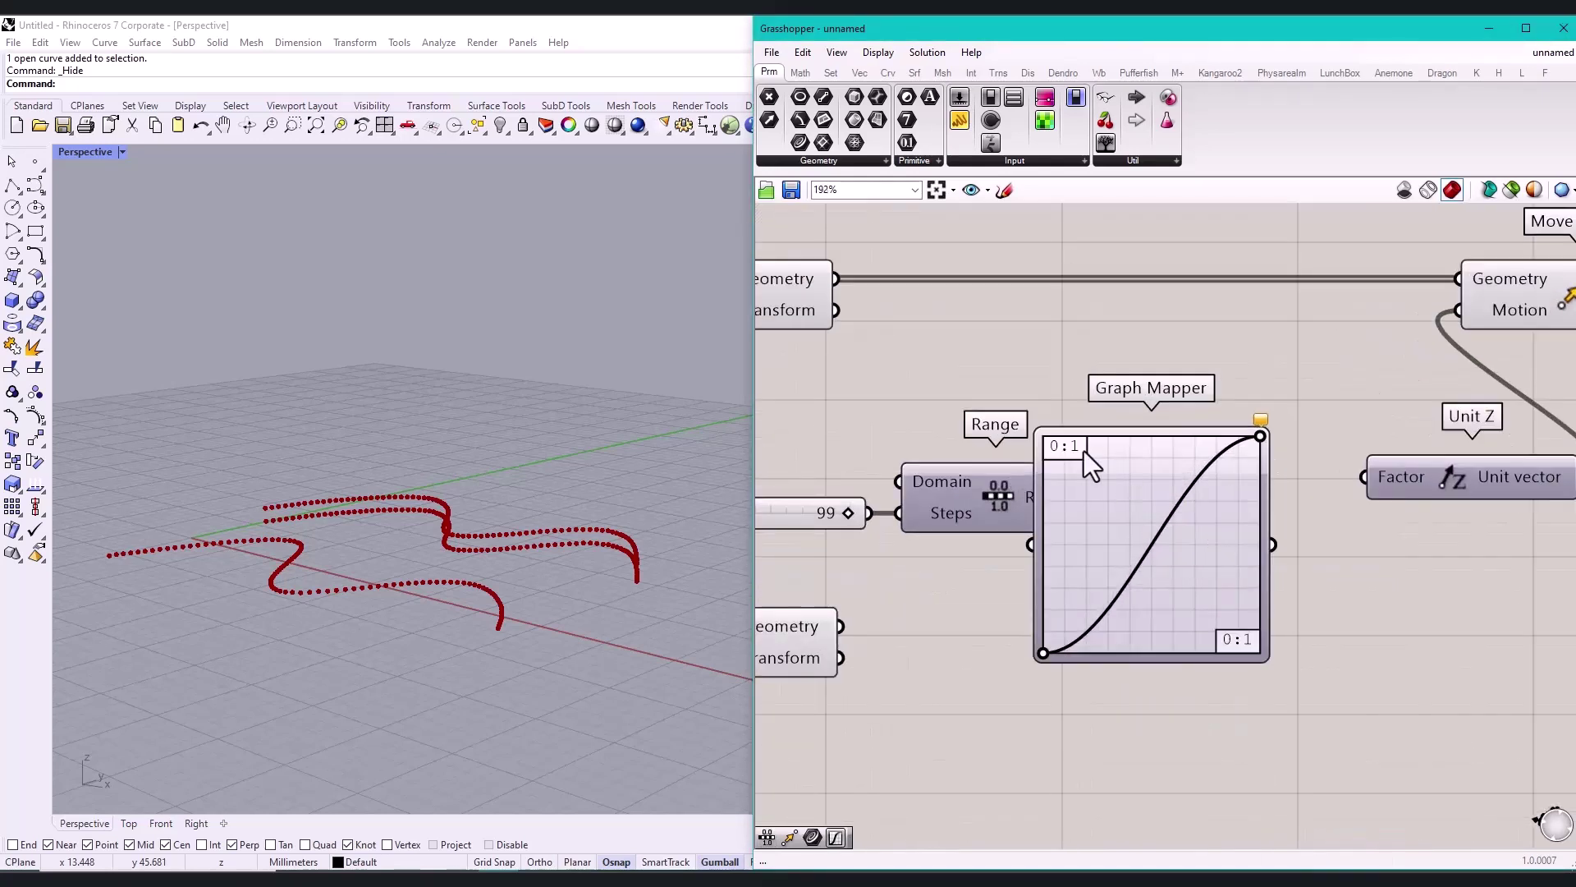
Step: Set the Graph Mapper's Y domain to run from 5 to 20
double_click(1080, 453)
double_click(990, 386)
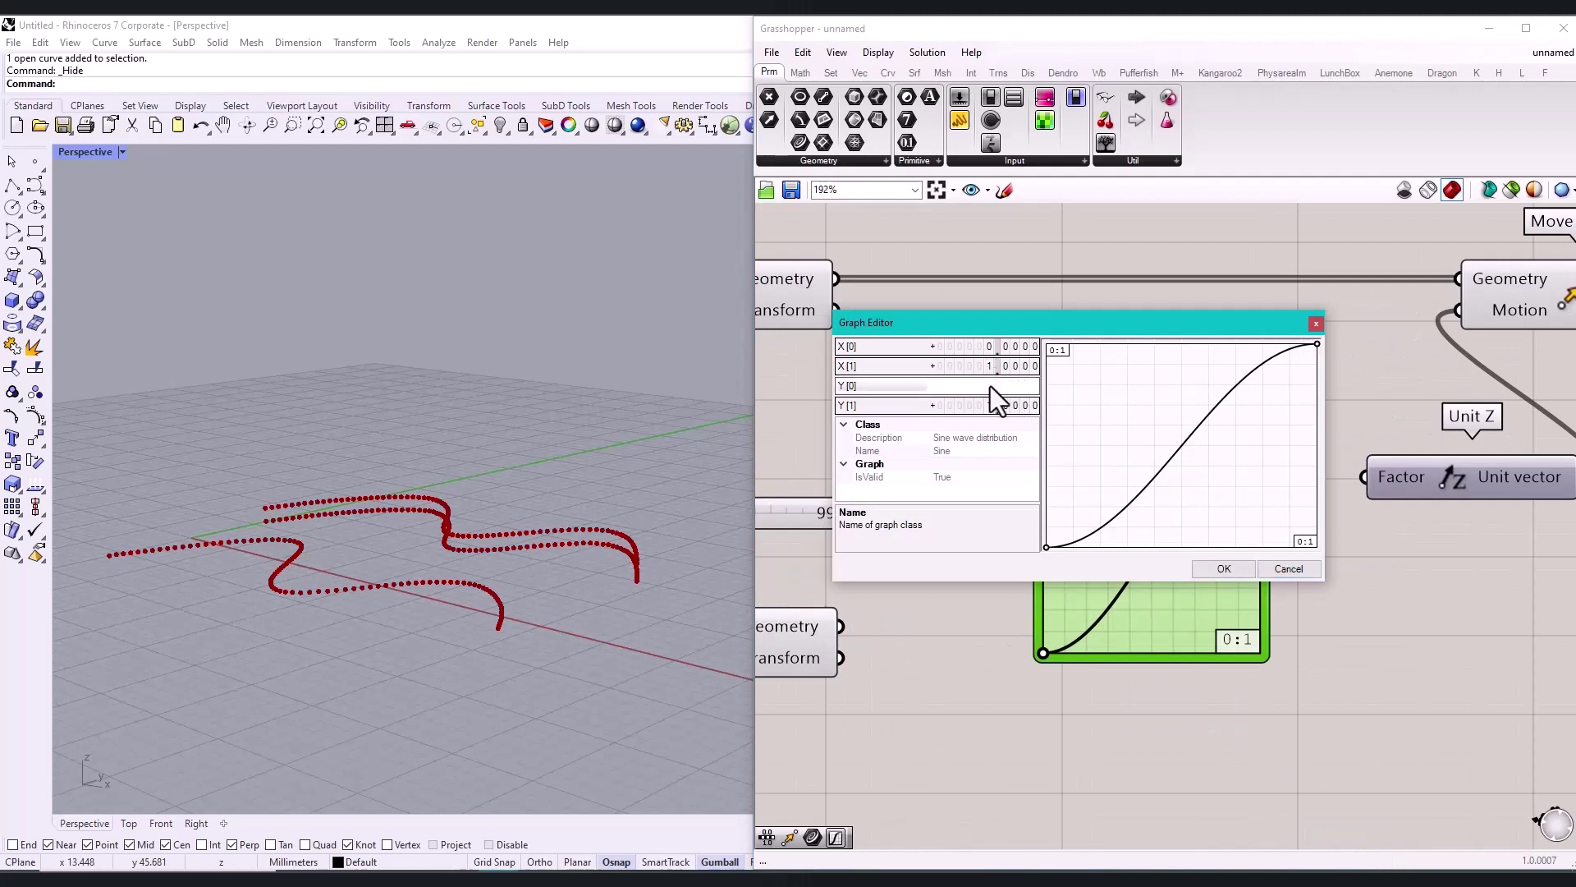
type("5")
key("Return")
double_click(996, 406)
type("20")
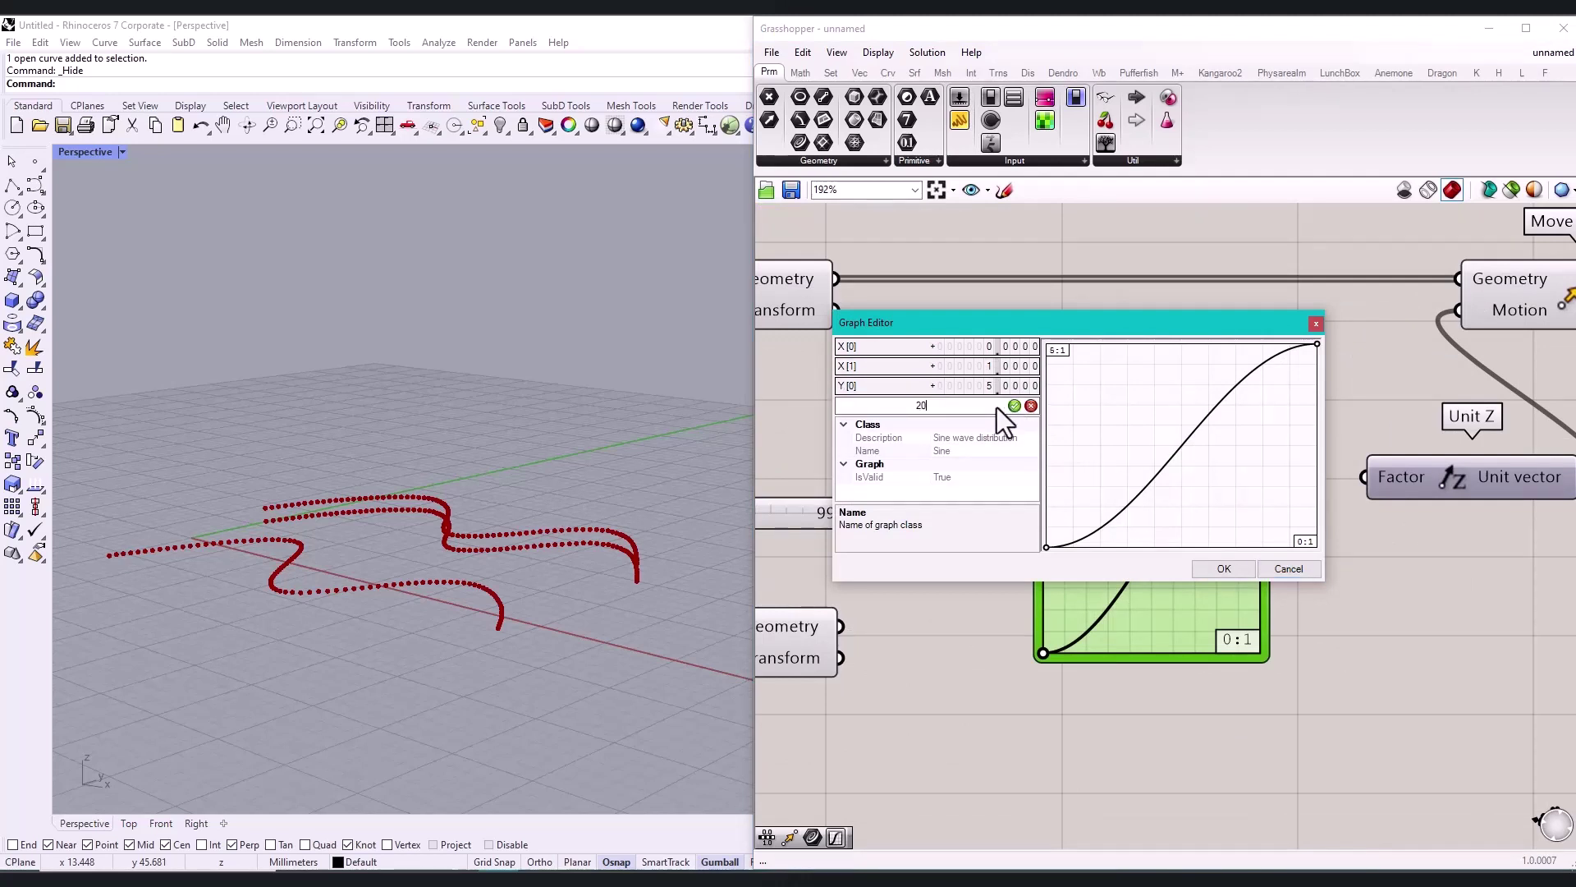
key("Return")
left_click(1223, 569)
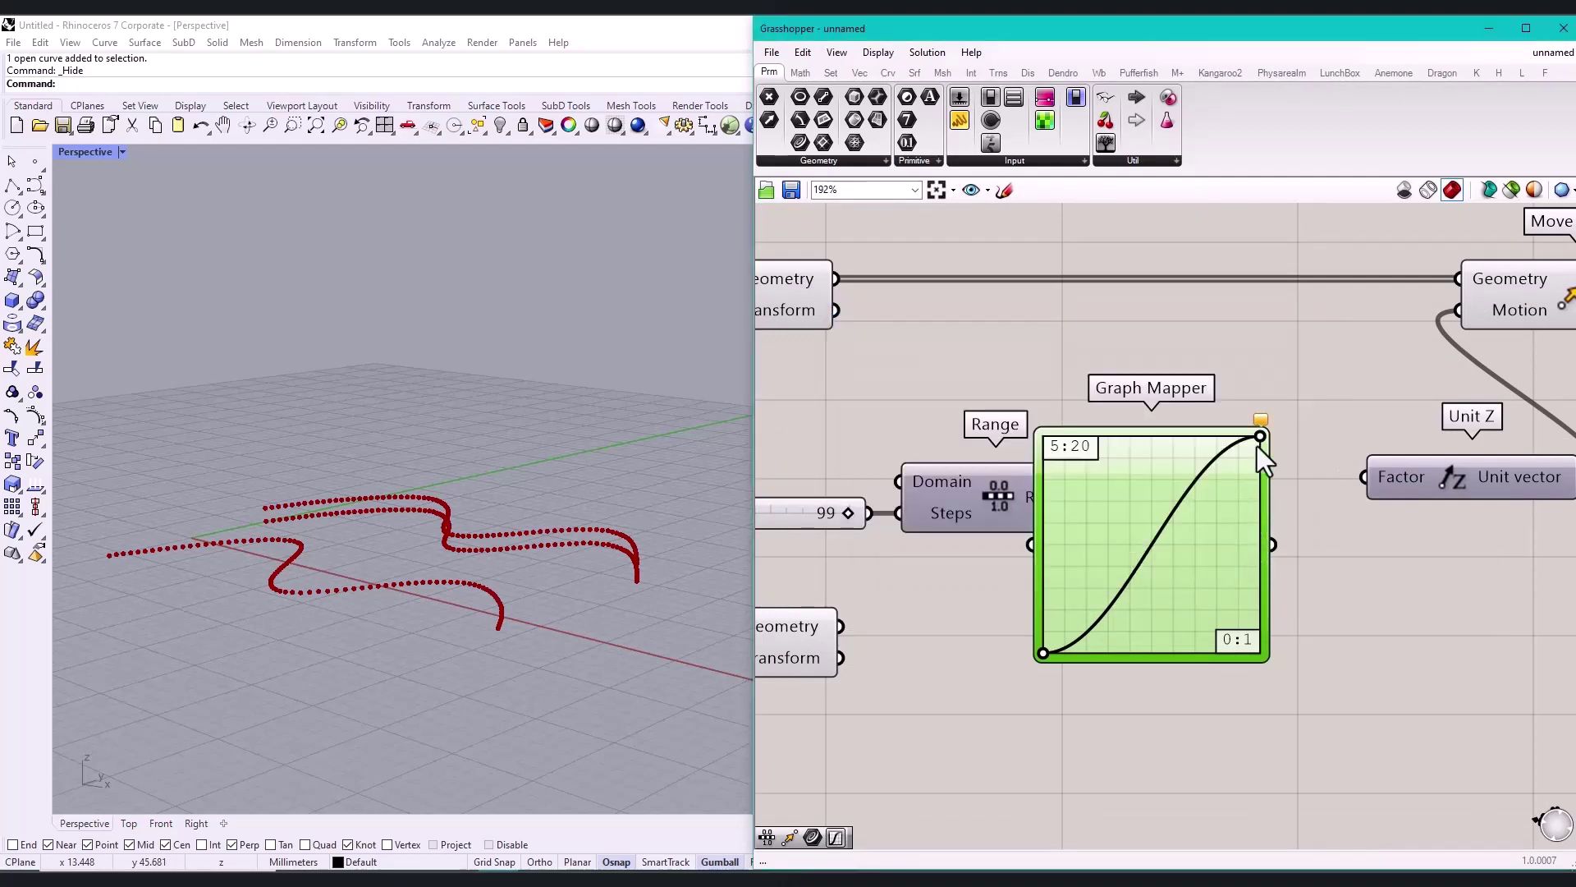
Step: Reshape the sine graph to peak lower and before the middle, and wire the Graph Mapper between the Range output and Unit Z's Factor
left_click_drag(1260, 438, 1228, 450)
left_click_drag(1105, 497, 1115, 498)
mouse_move(1265, 481)
left_mouse_down()
mouse_move(1245, 456)
mouse_move(1258, 462)
left_mouse_up()
left_click_drag(1349, 482, 1365, 477)
scroll(993, 613, "down", 5)
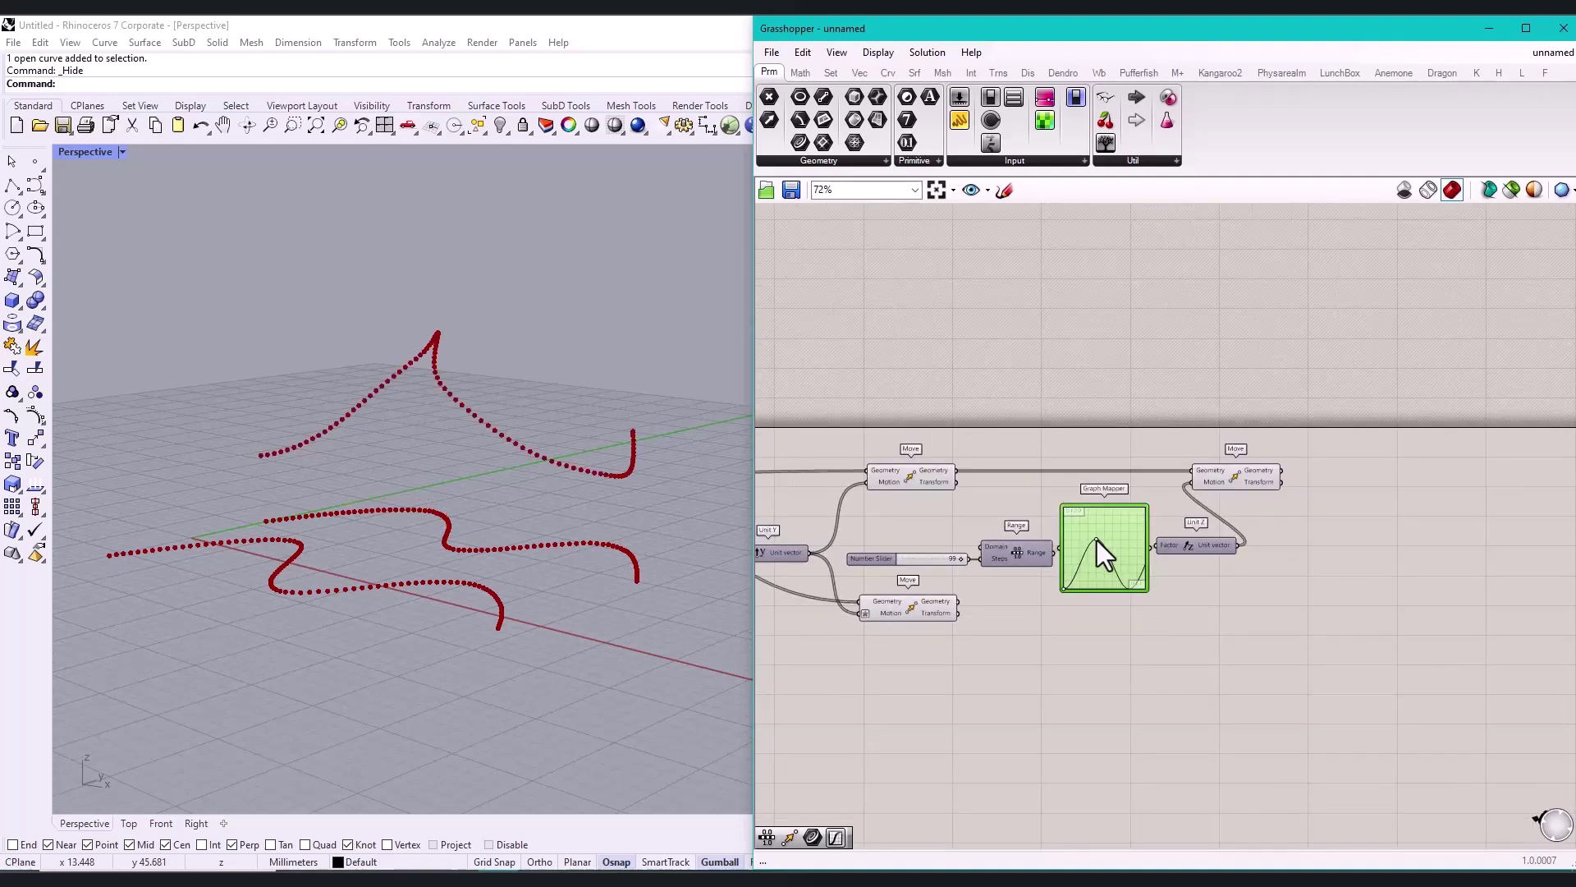
left_click_drag(1097, 540, 1095, 535)
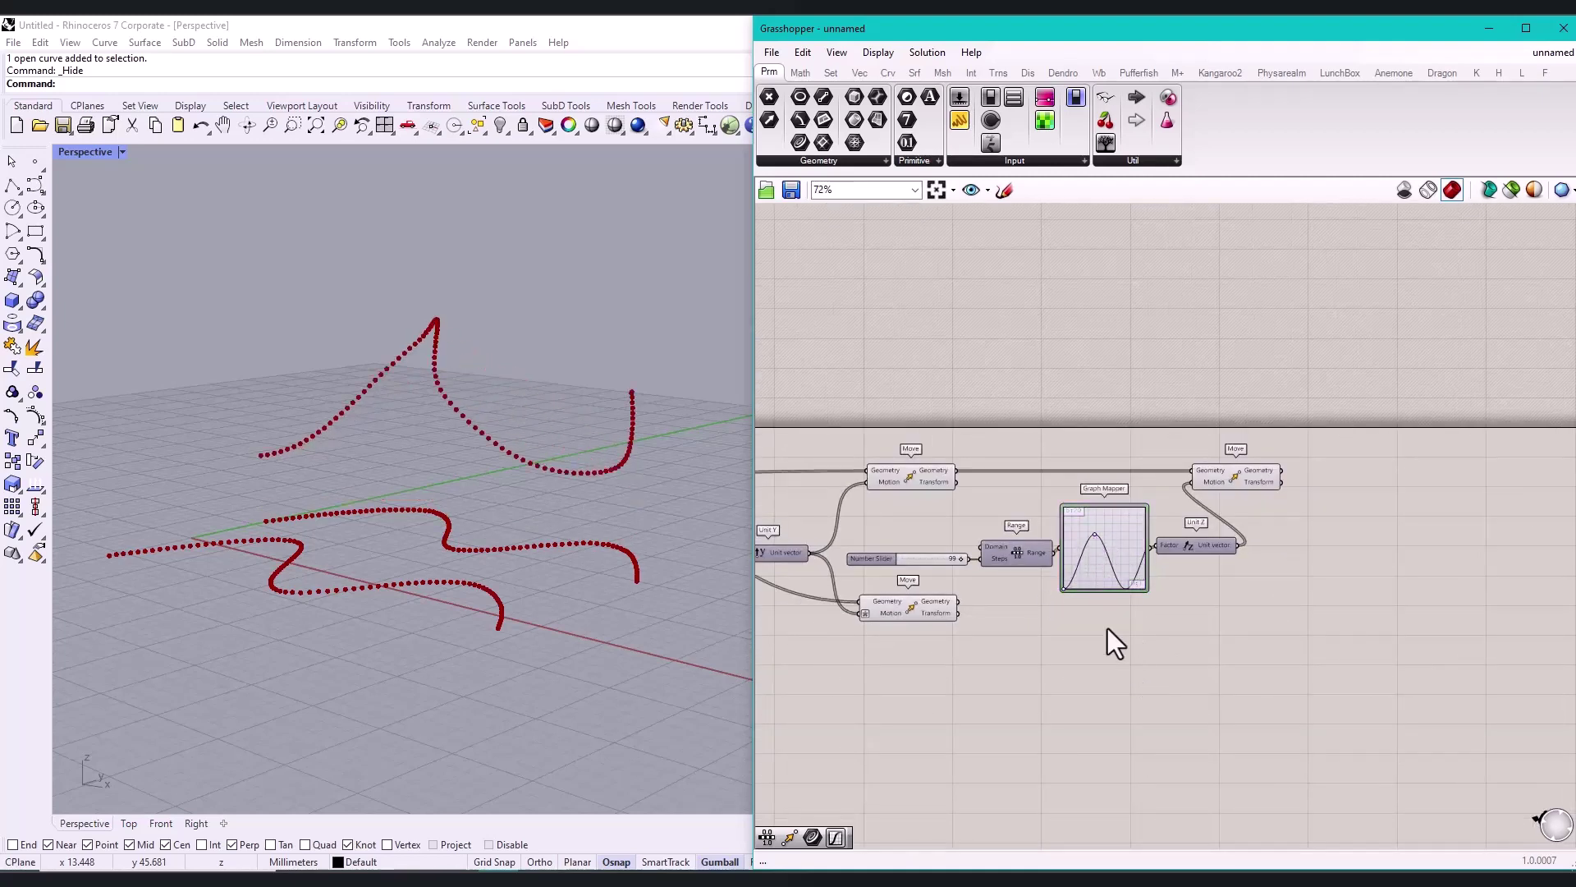
Step: Add a fourth Move component beyond the second Move, below the first Graph Mapper's Unit Z
left_click(1027, 551)
left_click(937, 555)
right_click_drag(1051, 673, 1009, 577)
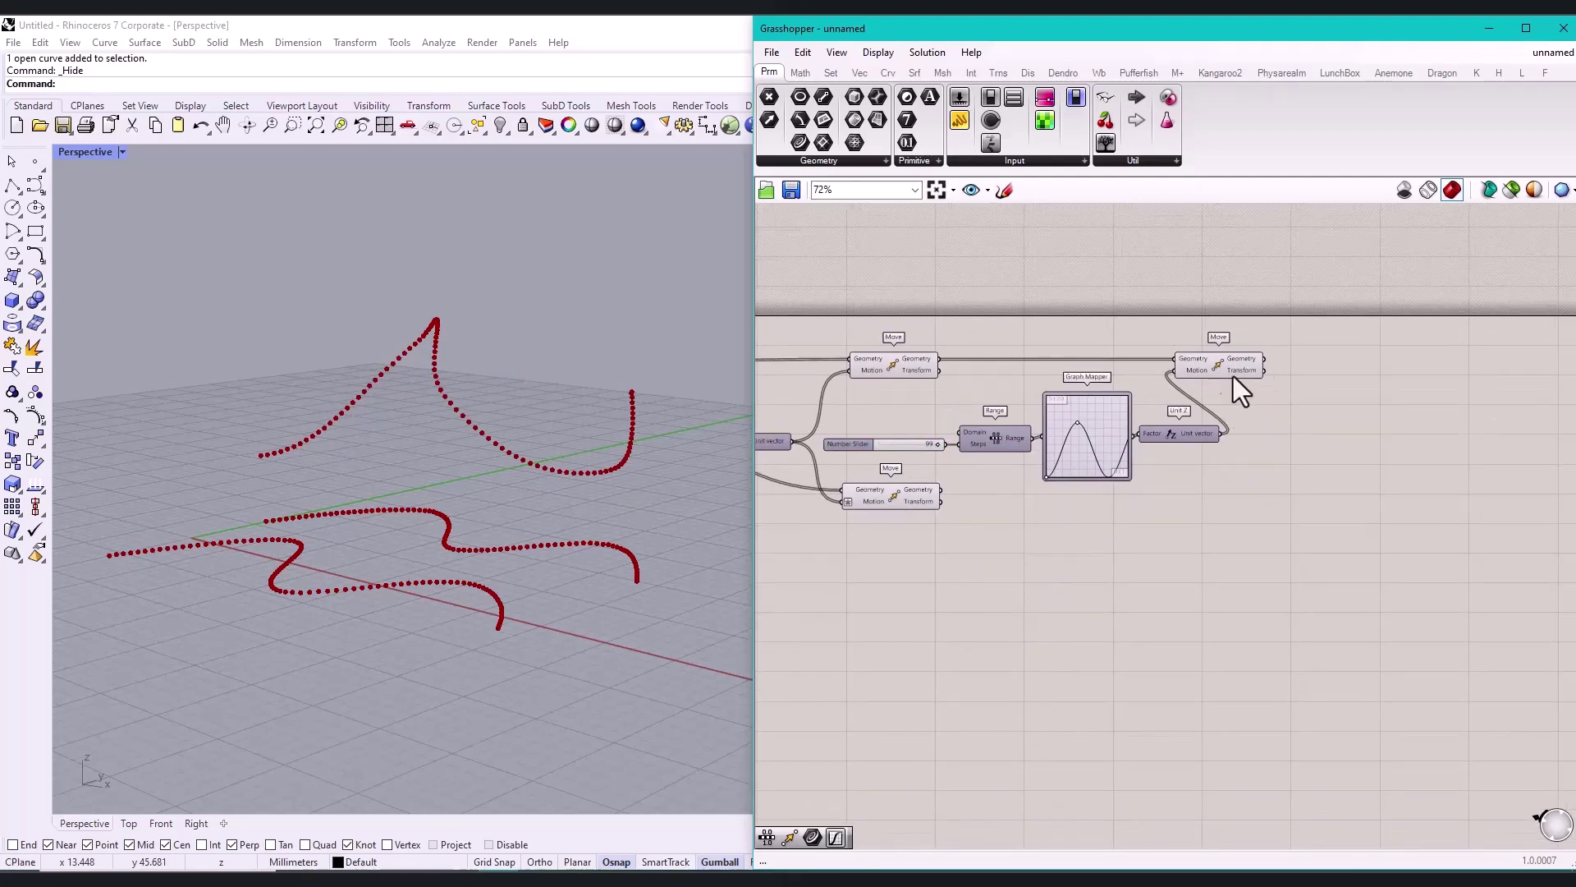
double_click(1194, 500)
type("move")
key("Return")
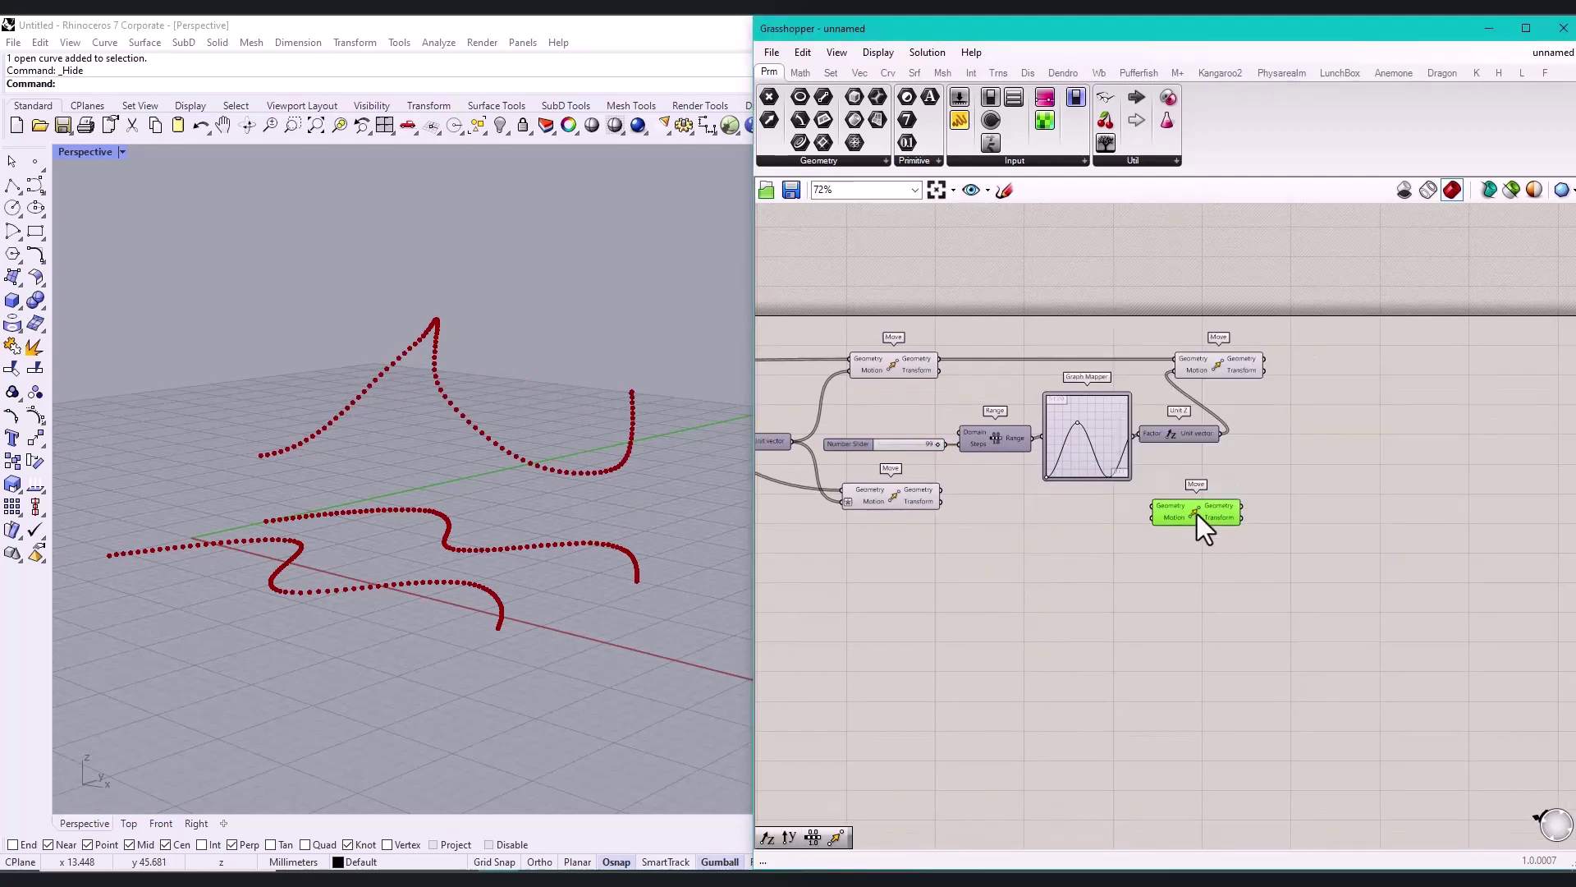
Step: Add a Unit Z vector for the fourth Move's Motion input, and connect the second Move's Geometry output to the fourth Move's Geometry input
double_click(1115, 580)
type("z")
key("Return")
left_click_drag(1115, 579, 1093, 574)
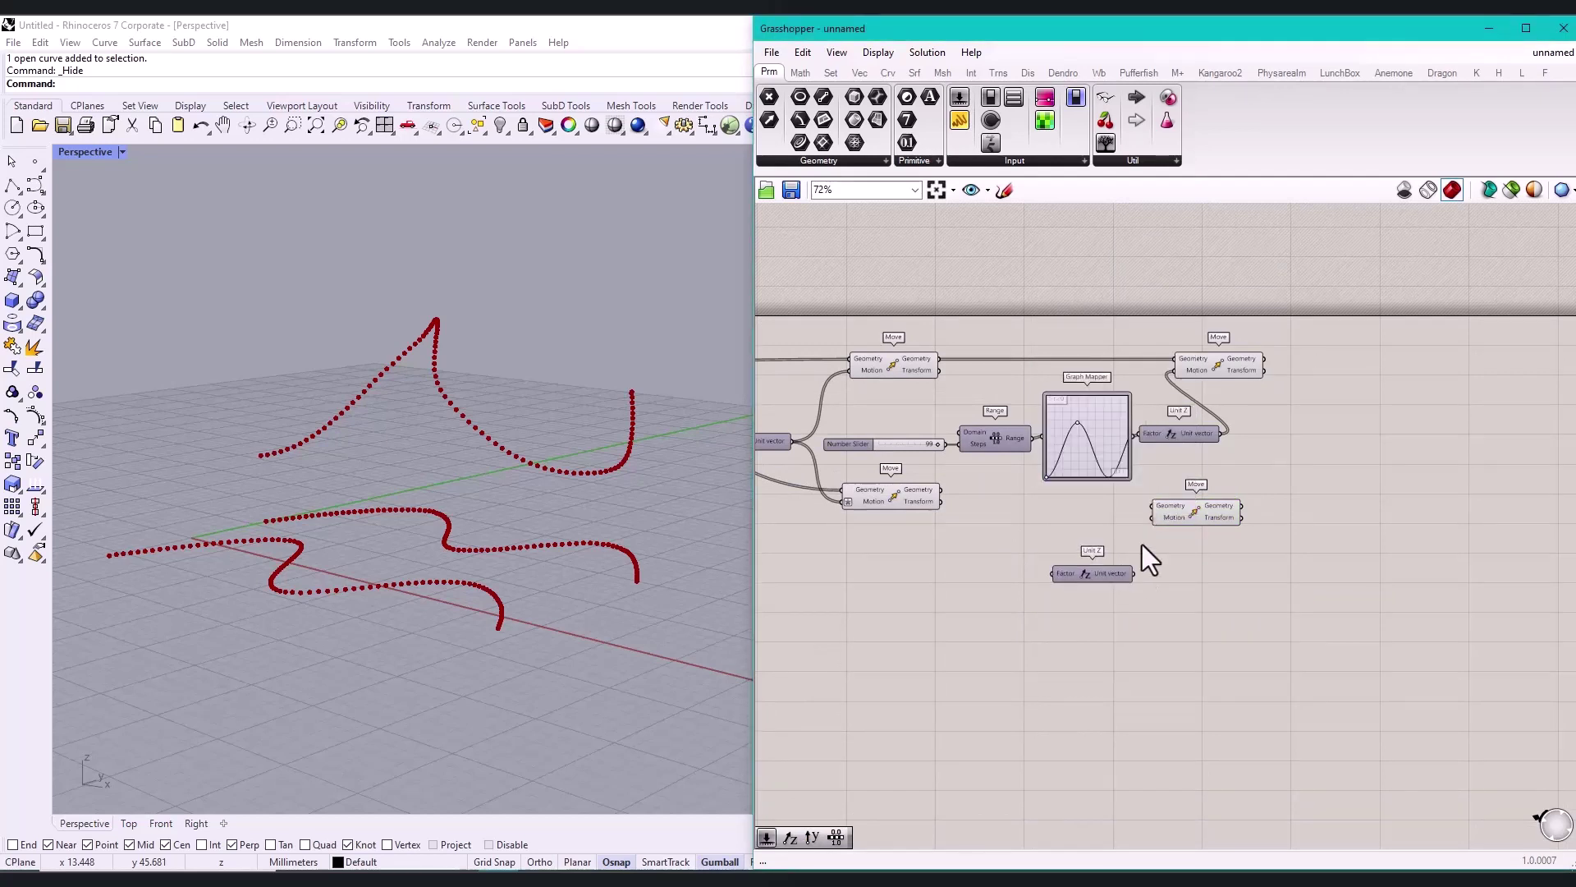
left_click_drag(1152, 517, 1131, 573)
left_click_drag(968, 496, 1235, 495)
left_click_drag(1110, 576, 1155, 577)
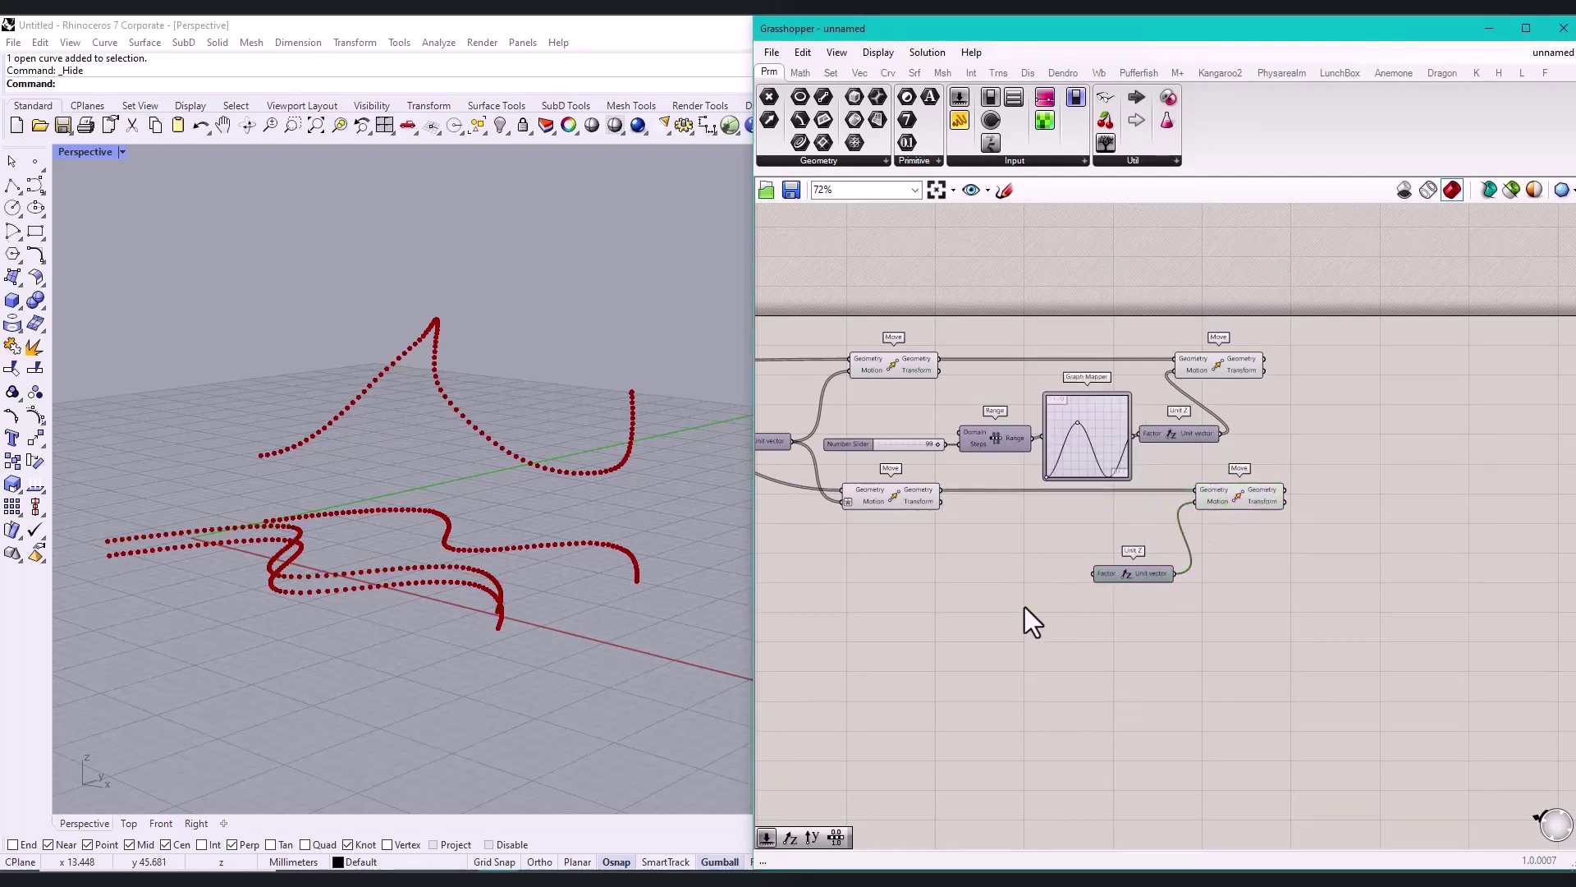
Step: Add a second Graph Mapper before the new Unit Z and set its graph type to Sine
double_click(1024, 608)
type("graph")
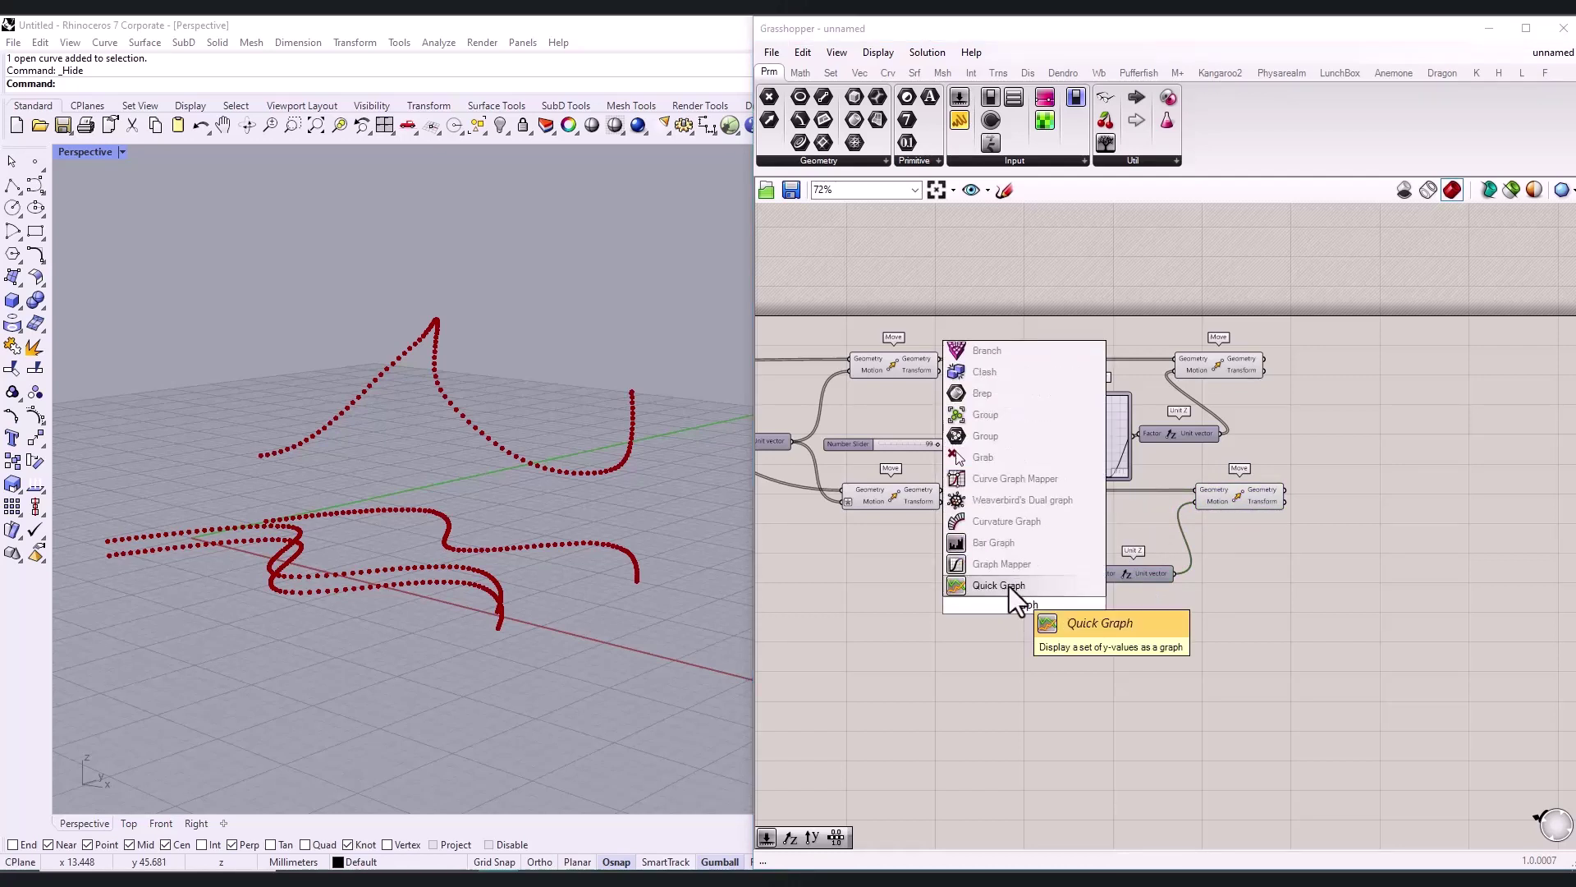
left_click(1007, 565)
left_click(1021, 617)
right_click(1021, 618)
mouse_move(1134, 822)
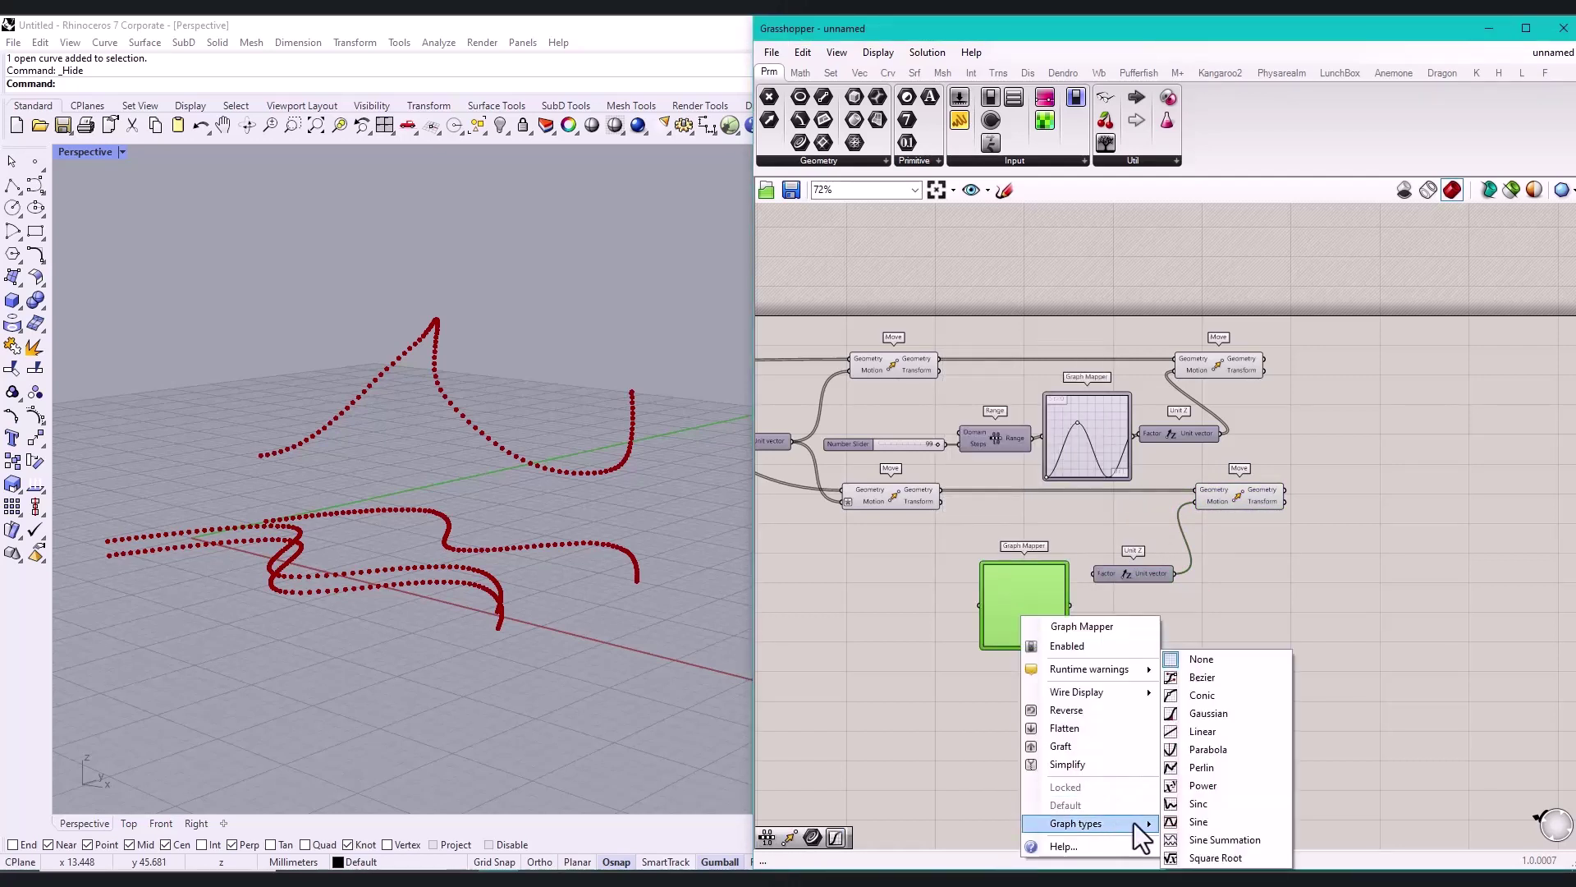
left_click(1199, 824)
Step: Set the second Graph Mapper's Y domain to run from 5 to 20
scroll(1024, 624, "up", 3)
double_click(975, 530)
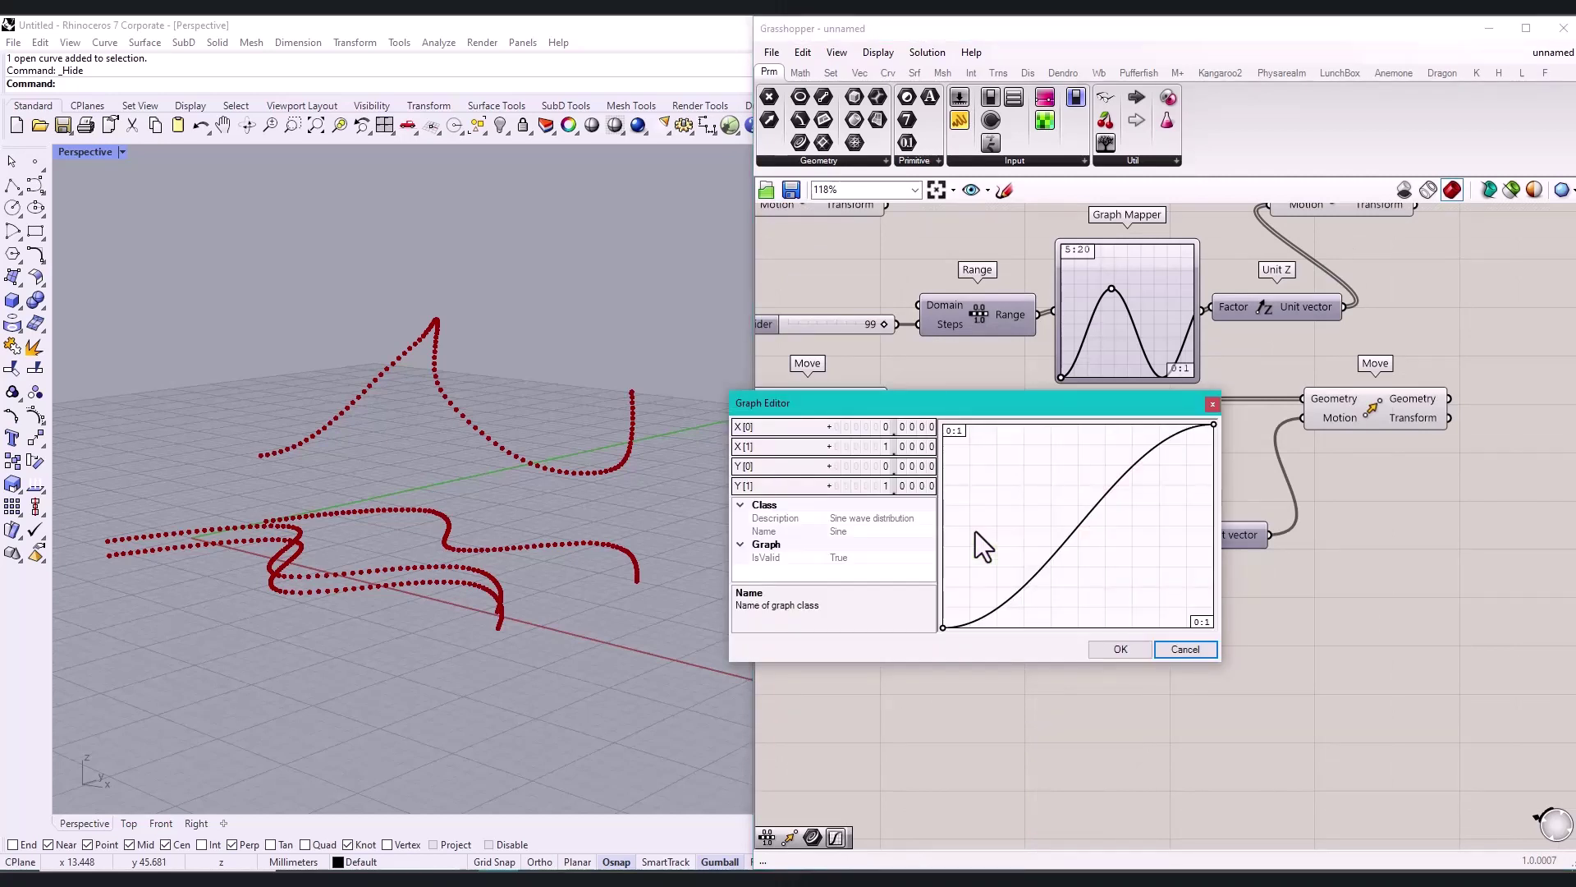
double_click(908, 467)
type("5")
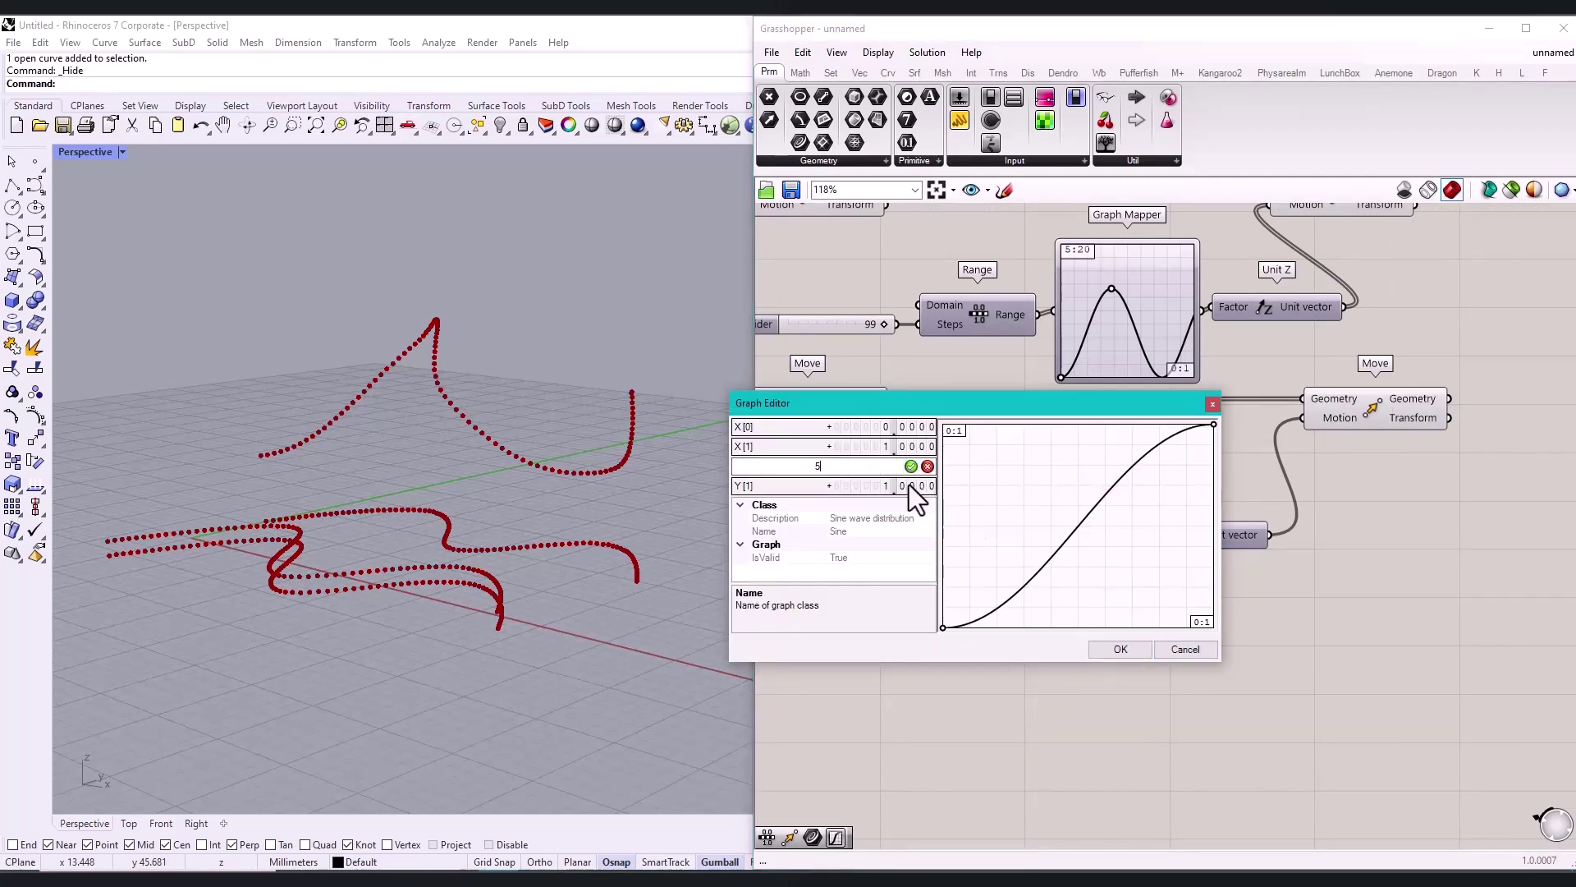
double_click(909, 485)
type("20")
left_click(1121, 648)
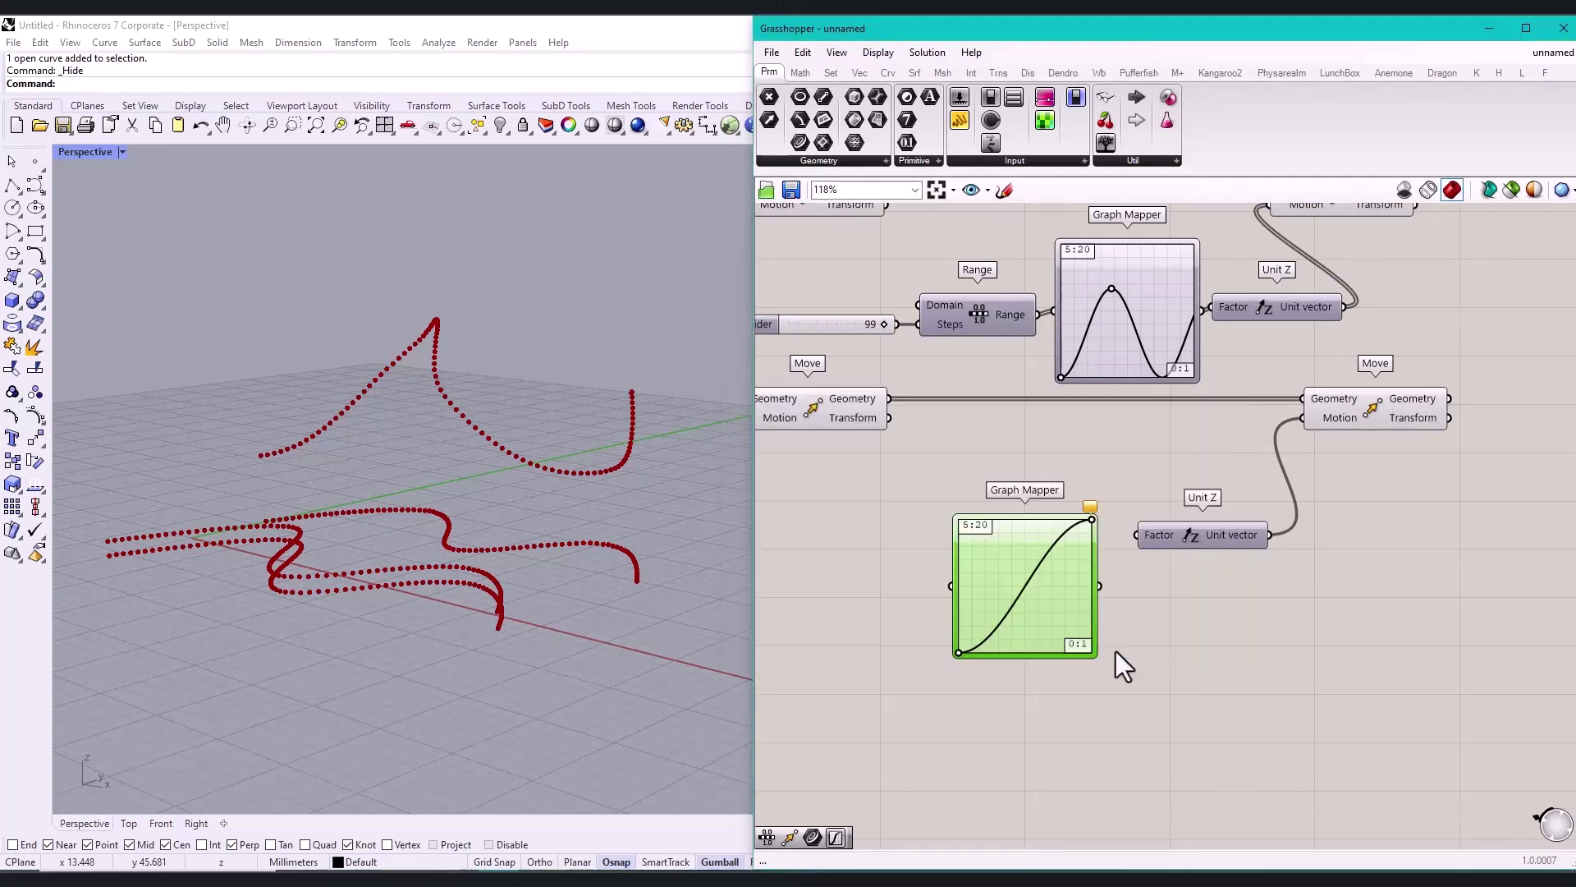
Step: Shape the second sine graph into two peaks with a raised start, and wire it between the Range output and the lower Unit Z's Factor
left_click_drag(1085, 518, 996, 553)
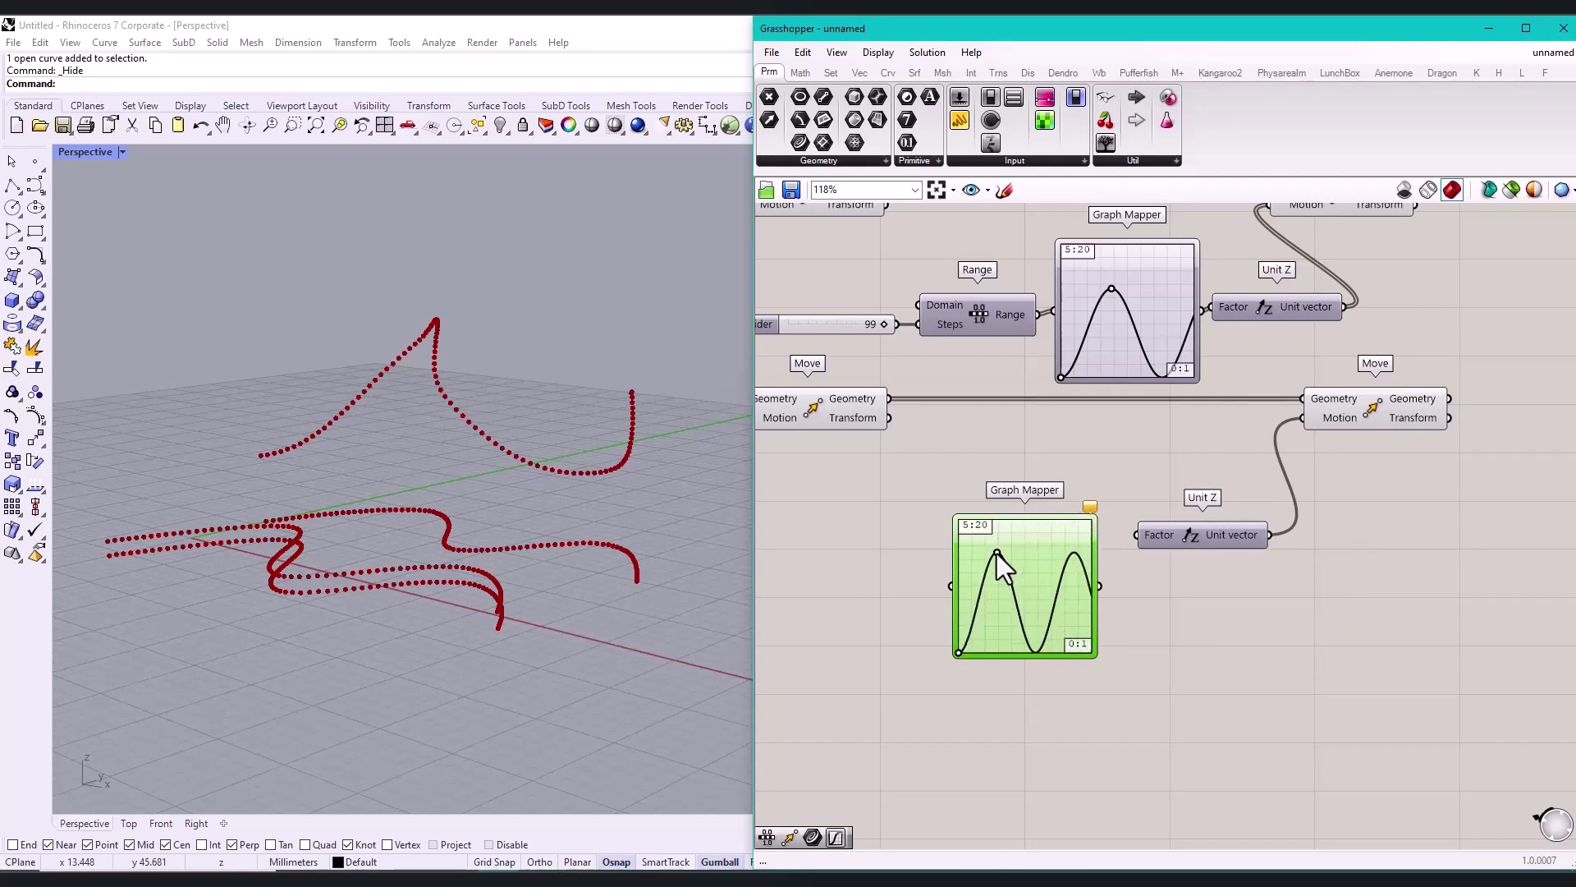
left_click_drag(958, 653, 953, 629)
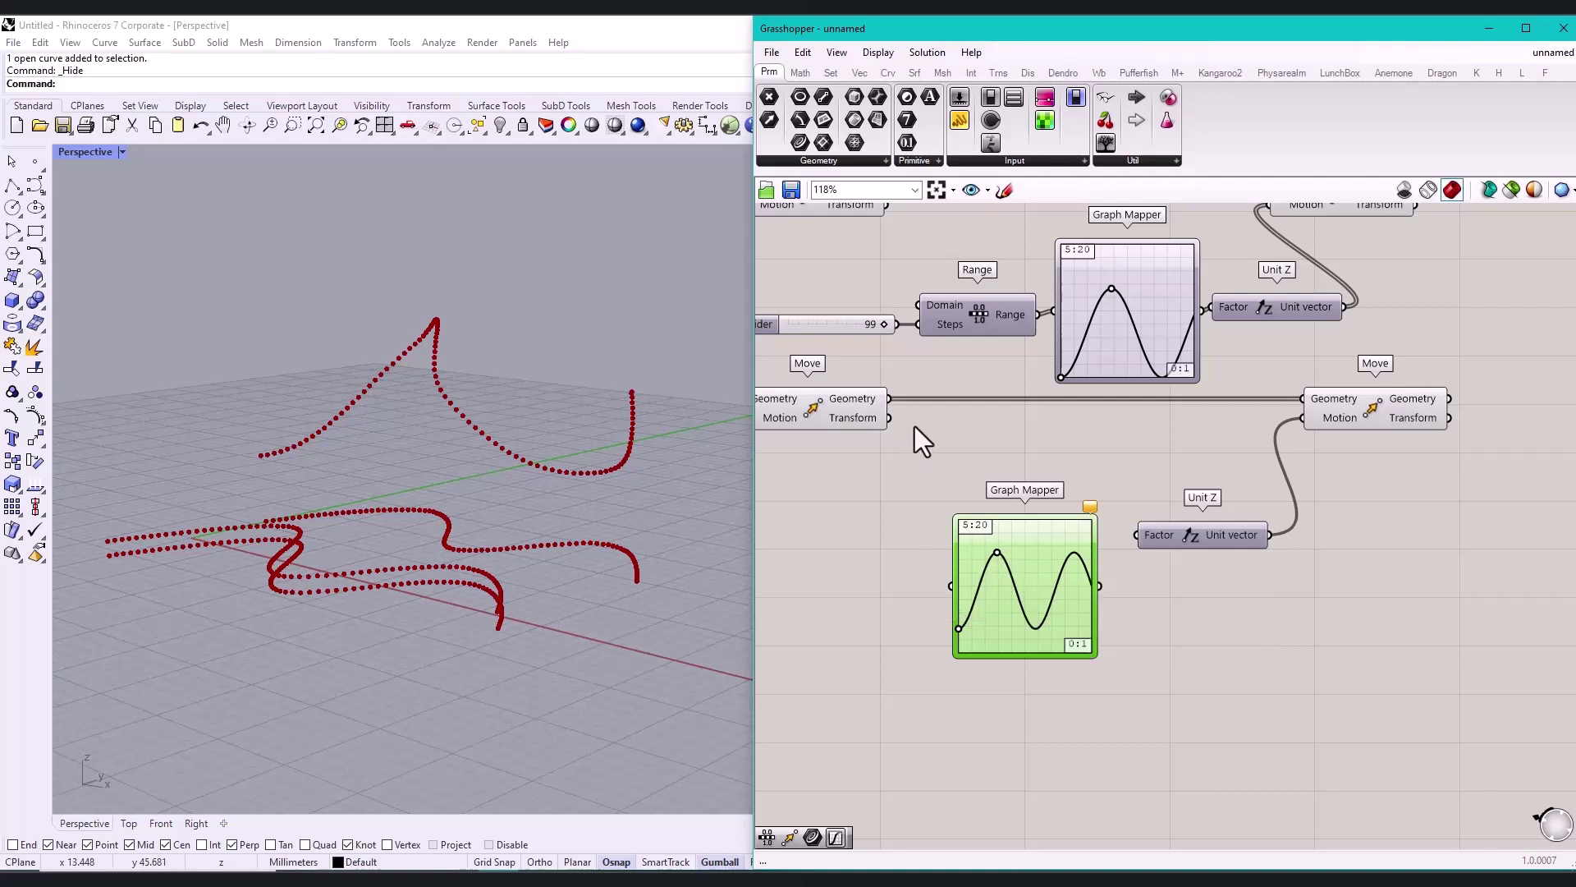
left_click_drag(1038, 314, 951, 585)
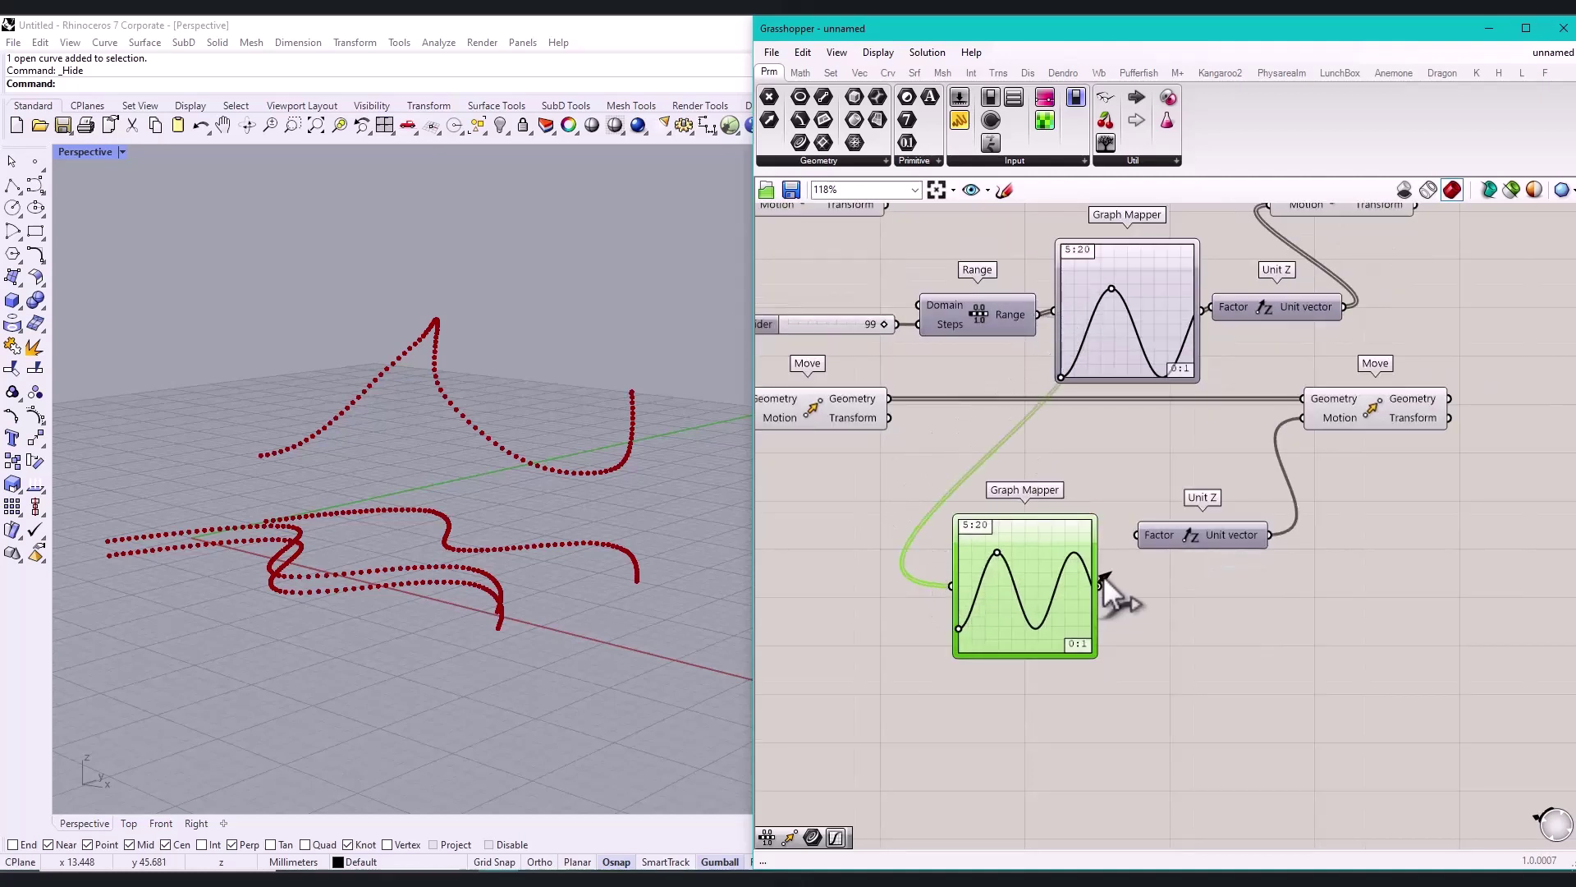
left_click_drag(1033, 535, 1084, 459)
left_click_drag(1196, 537, 1298, 545)
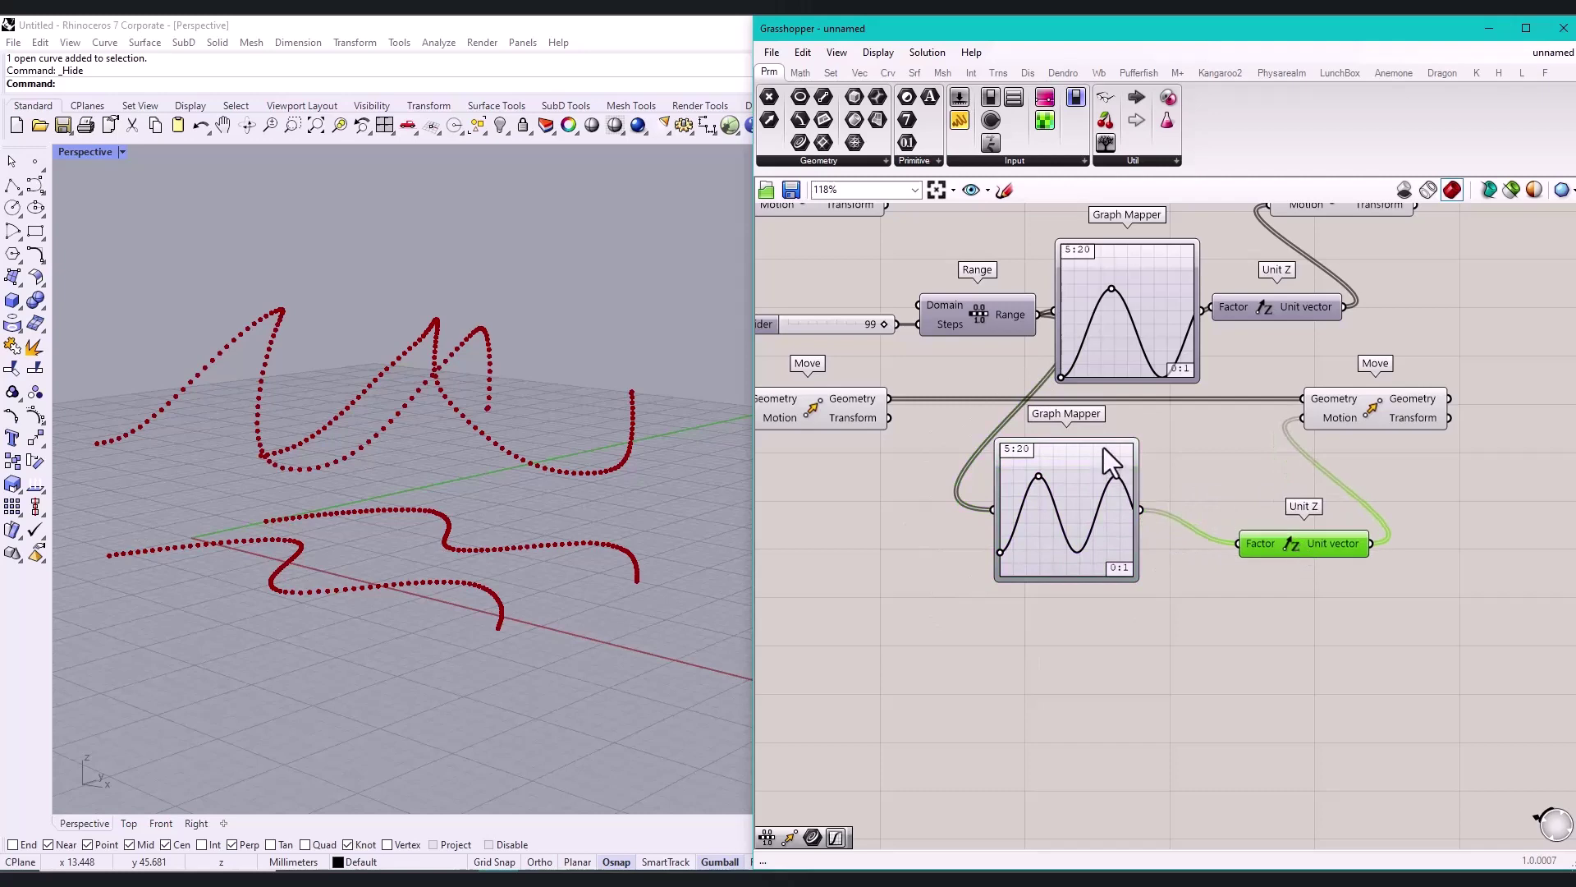
left_click_drag(1104, 447, 1167, 450)
Step: Examine the raised points in the Perspective view and check which ones the third and fourth Move components produce
scroll(525, 583, "down", 3)
right_click_drag(525, 583, 435, 673)
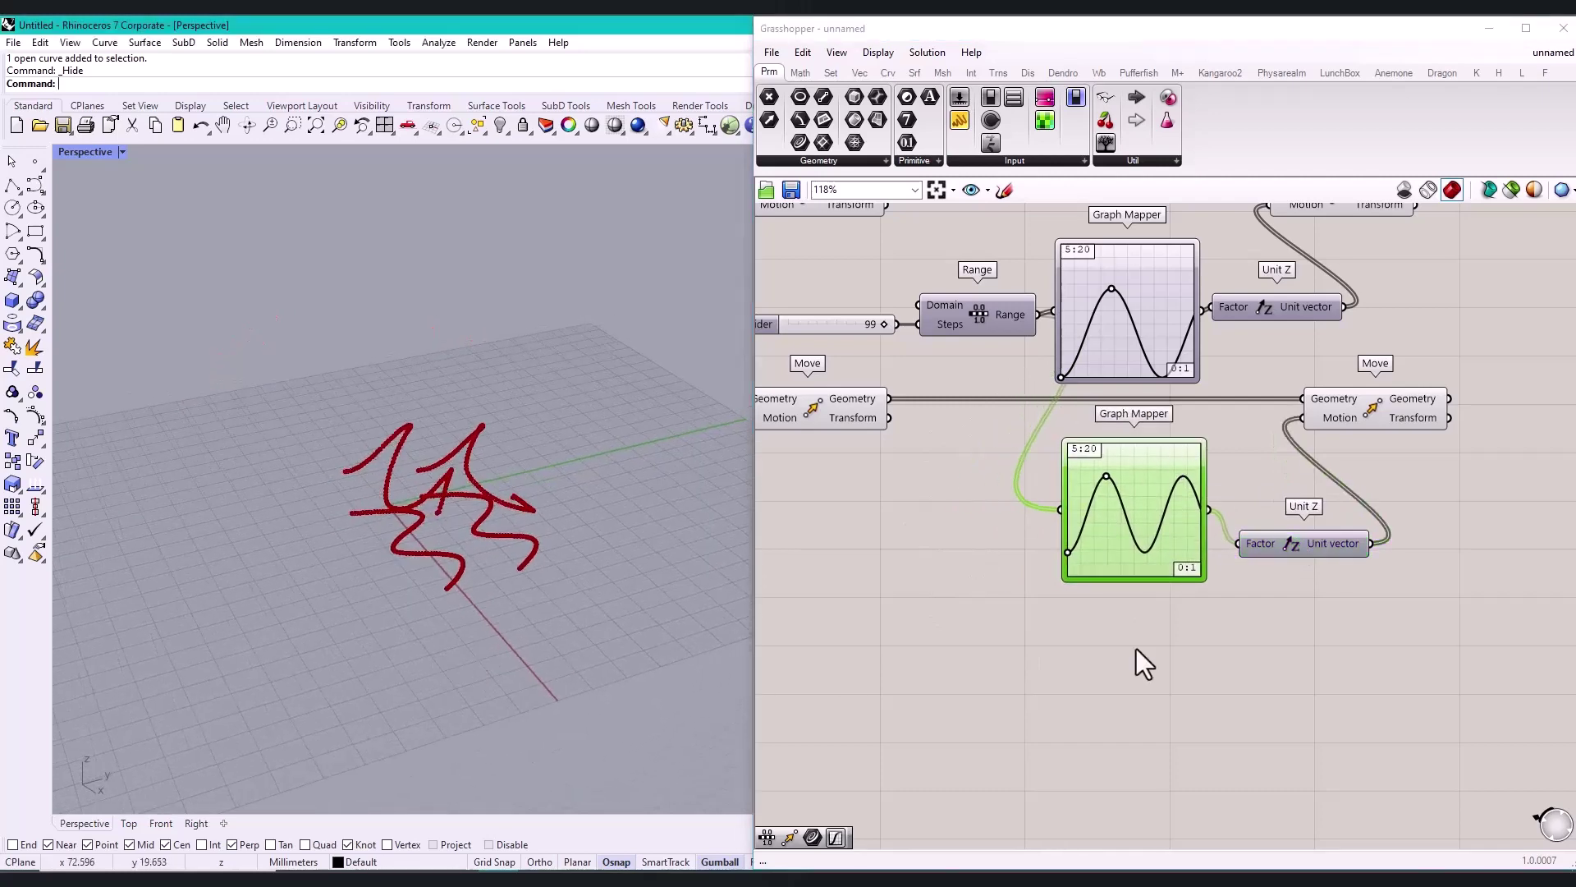
scroll(1137, 648, "down", 3)
right_click_drag(1149, 645, 1117, 585)
left_click_drag(1164, 309, 1184, 308)
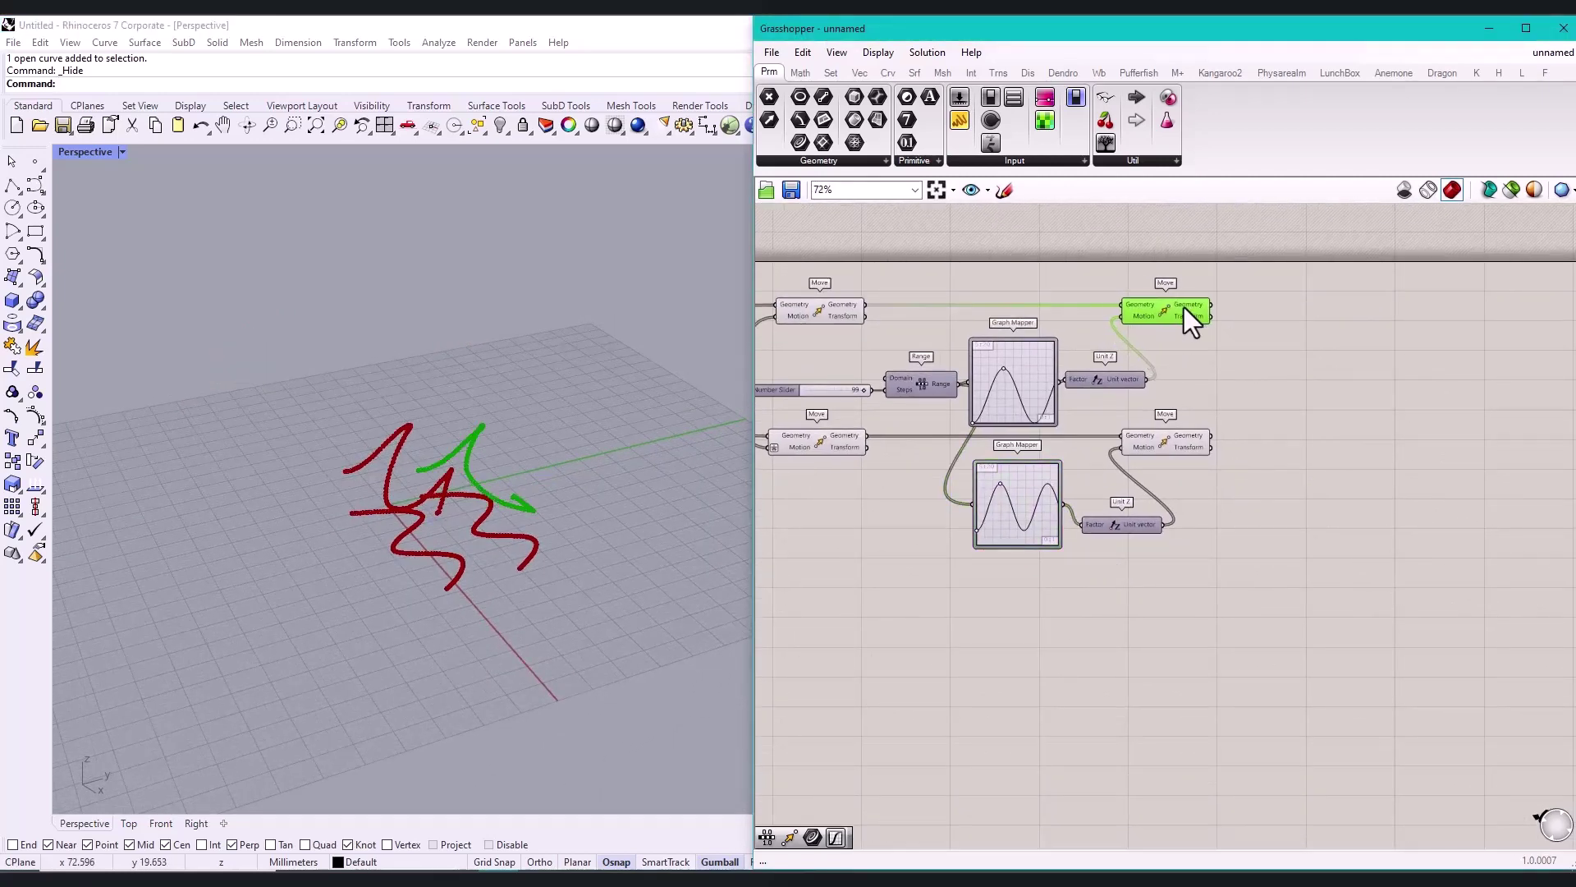
left_click(1195, 445)
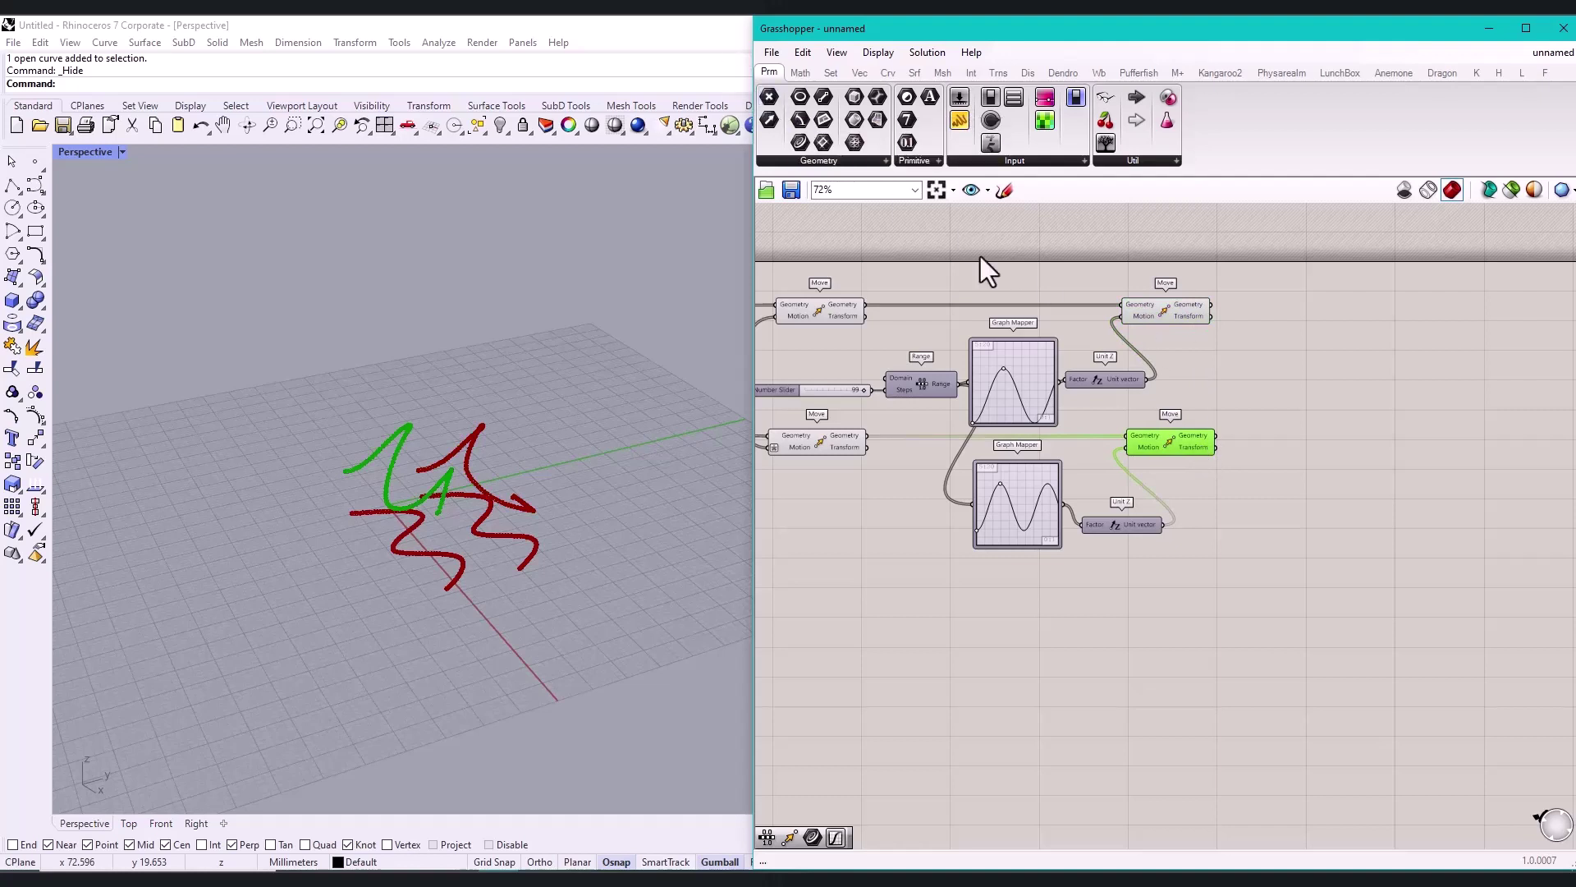
Step: Add a fifth Move component above the others and connect the first Move's Geometry output to its Geometry input
right_click_drag(982, 271, 983, 210)
double_click(1176, 291)
type("move")
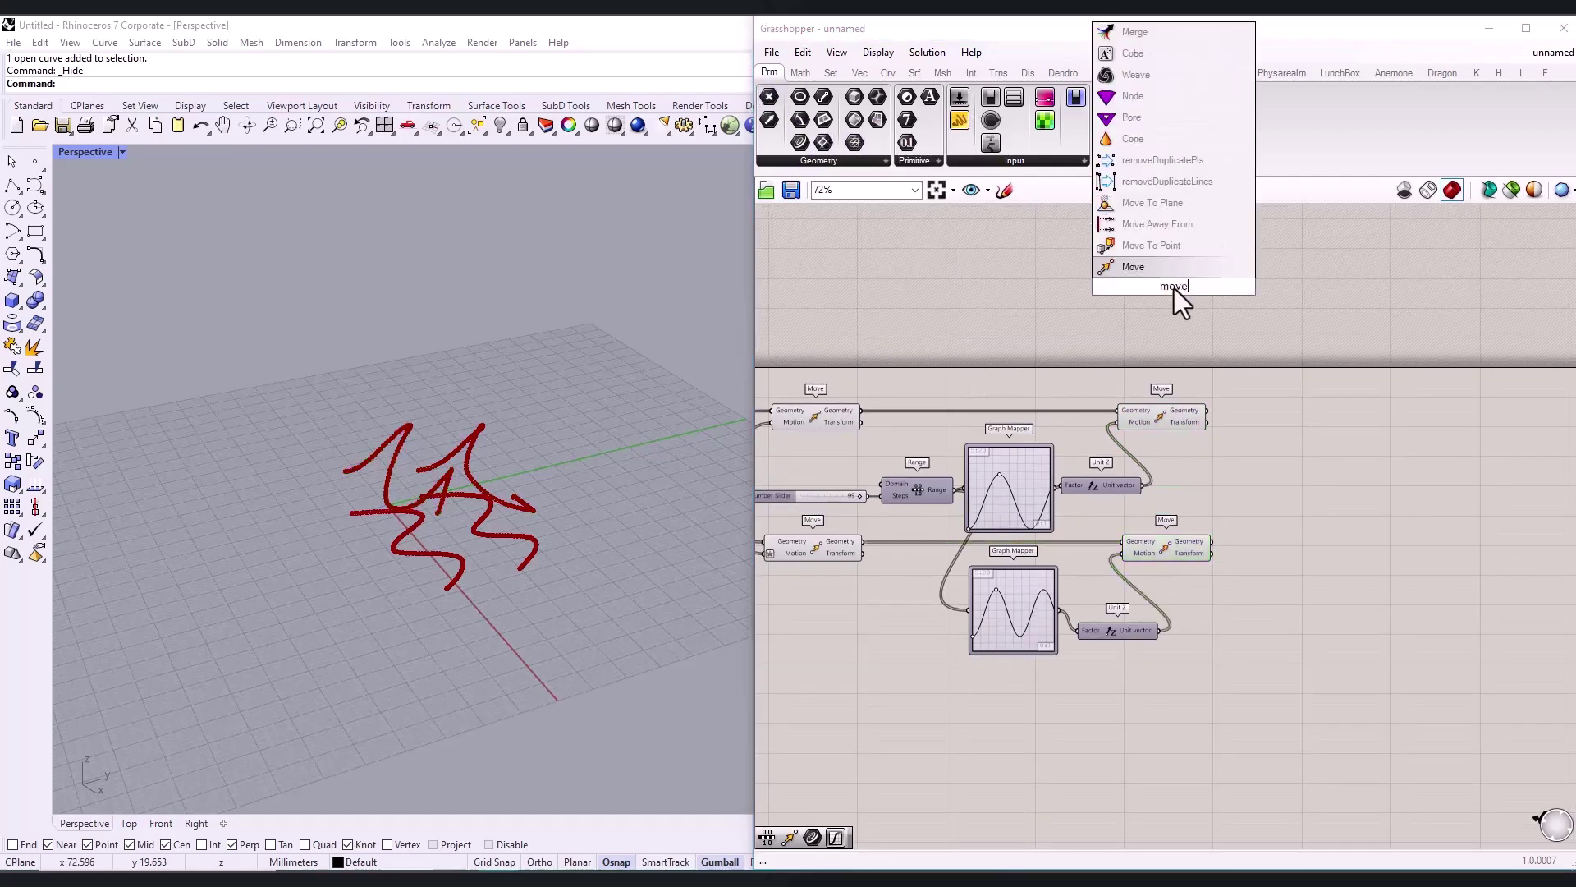
key("Return")
left_click(831, 415)
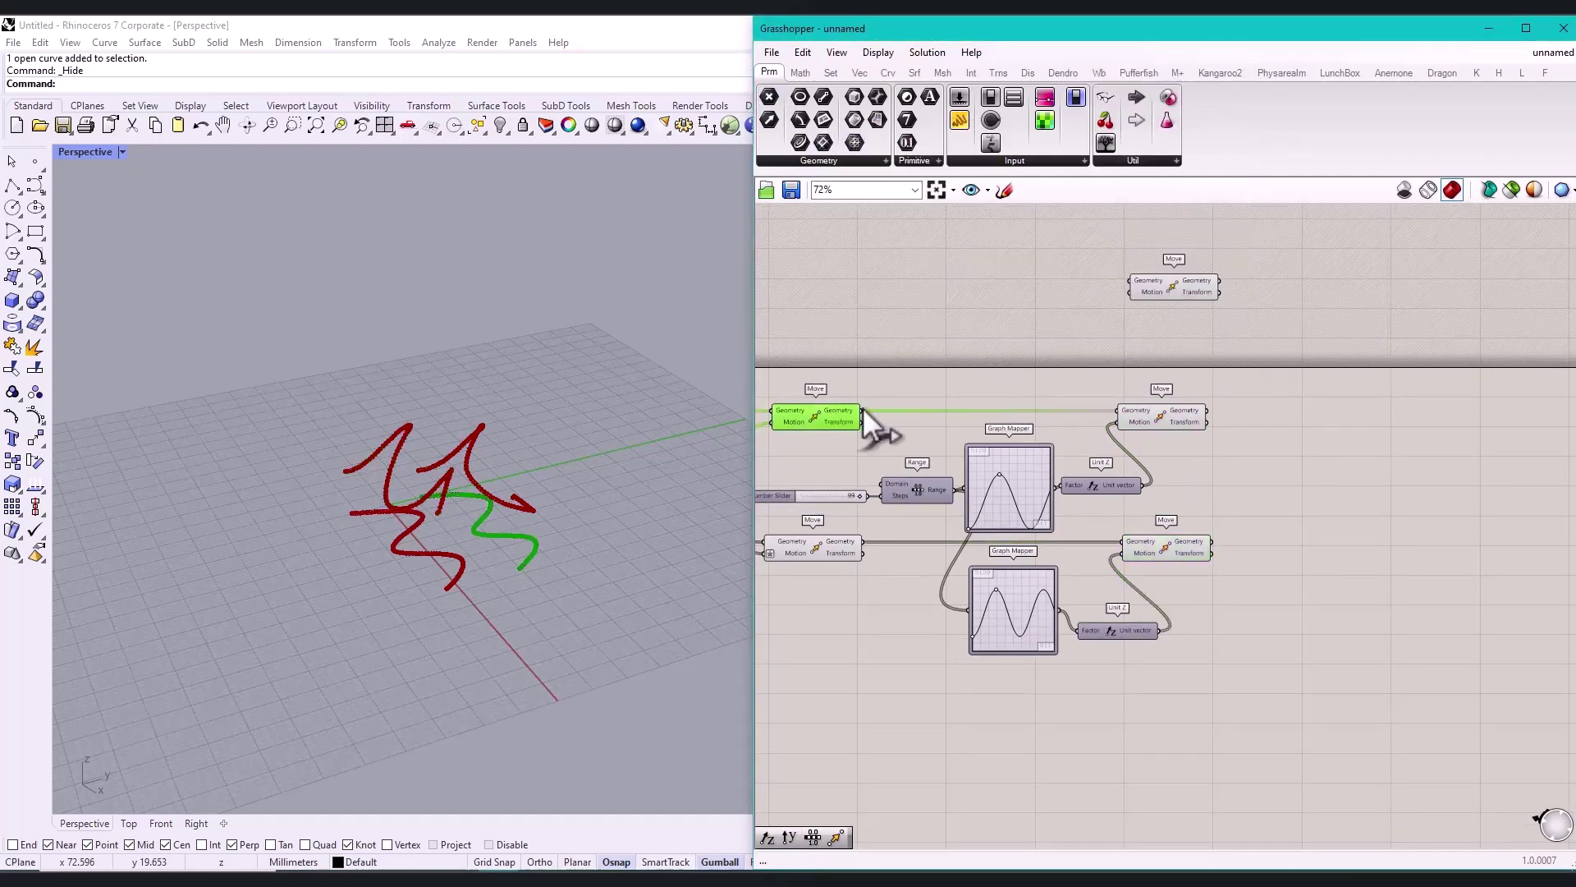
left_click_drag(862, 410, 1130, 281)
Step: Add a Unit Y vector with a number slider of 5 as its Factor, and wire it to the topmost Move's Motion input
double_click(1012, 297)
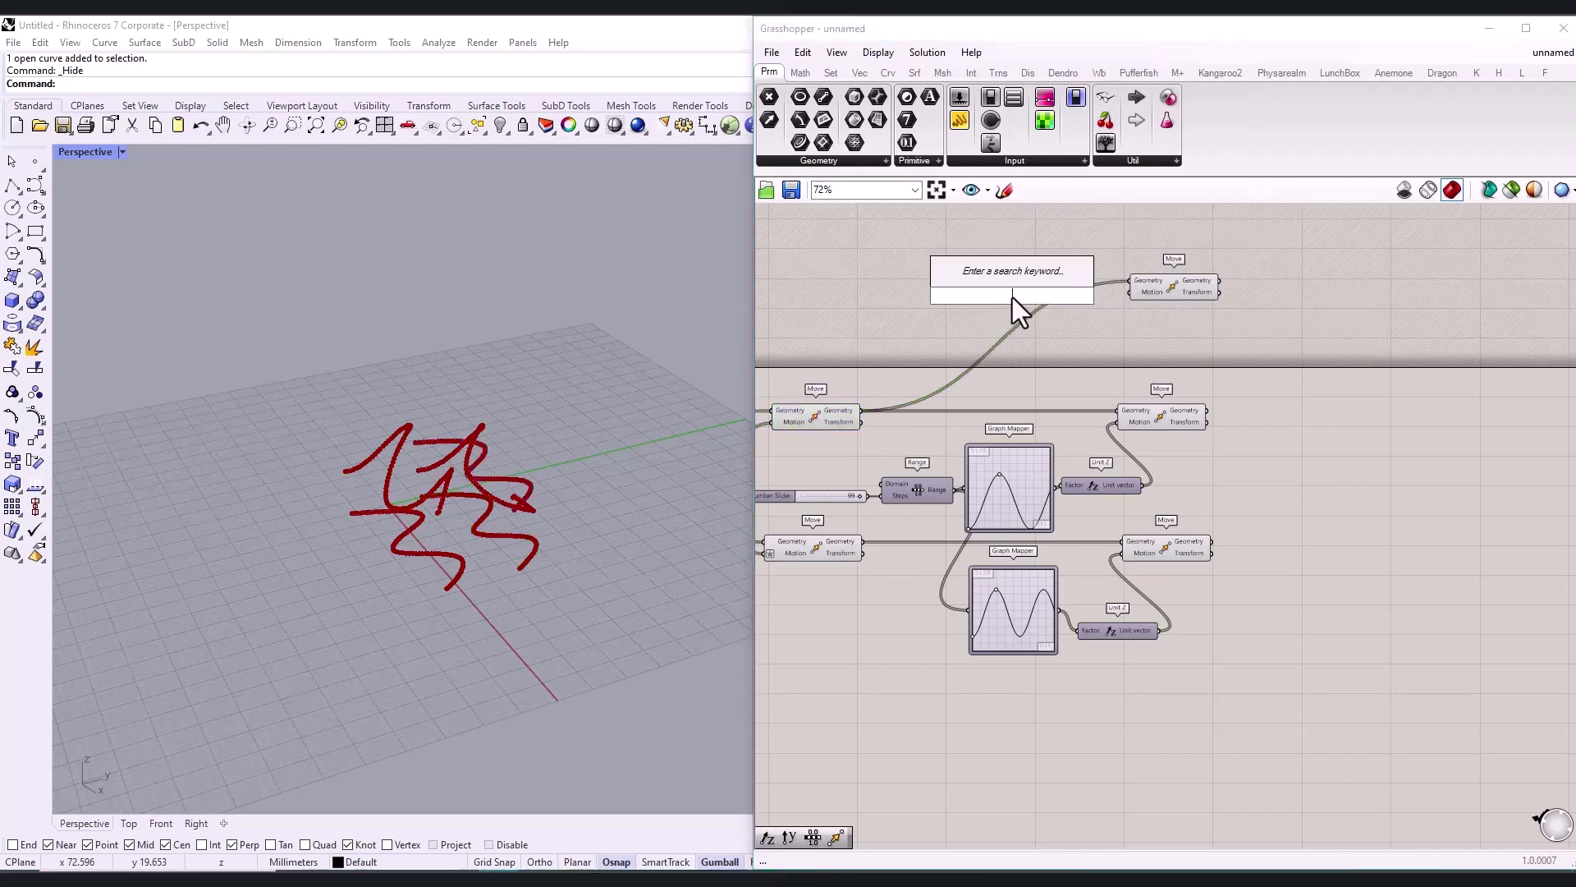
type("unit y")
key("Return")
double_click(923, 292)
type("5")
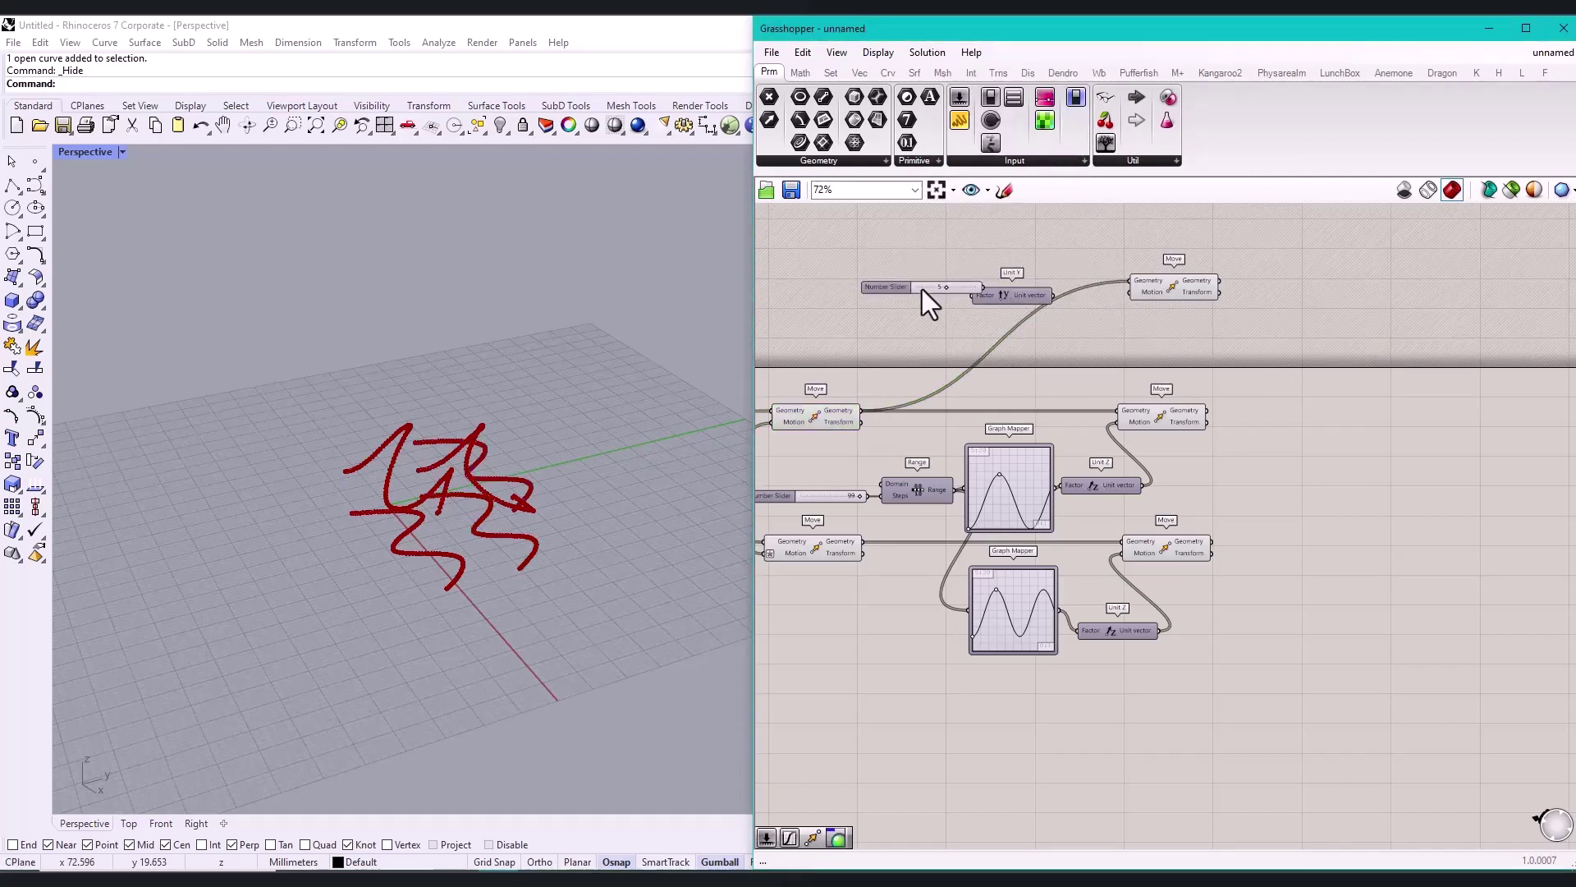
key("Return")
left_click_drag(970, 295, 935, 294)
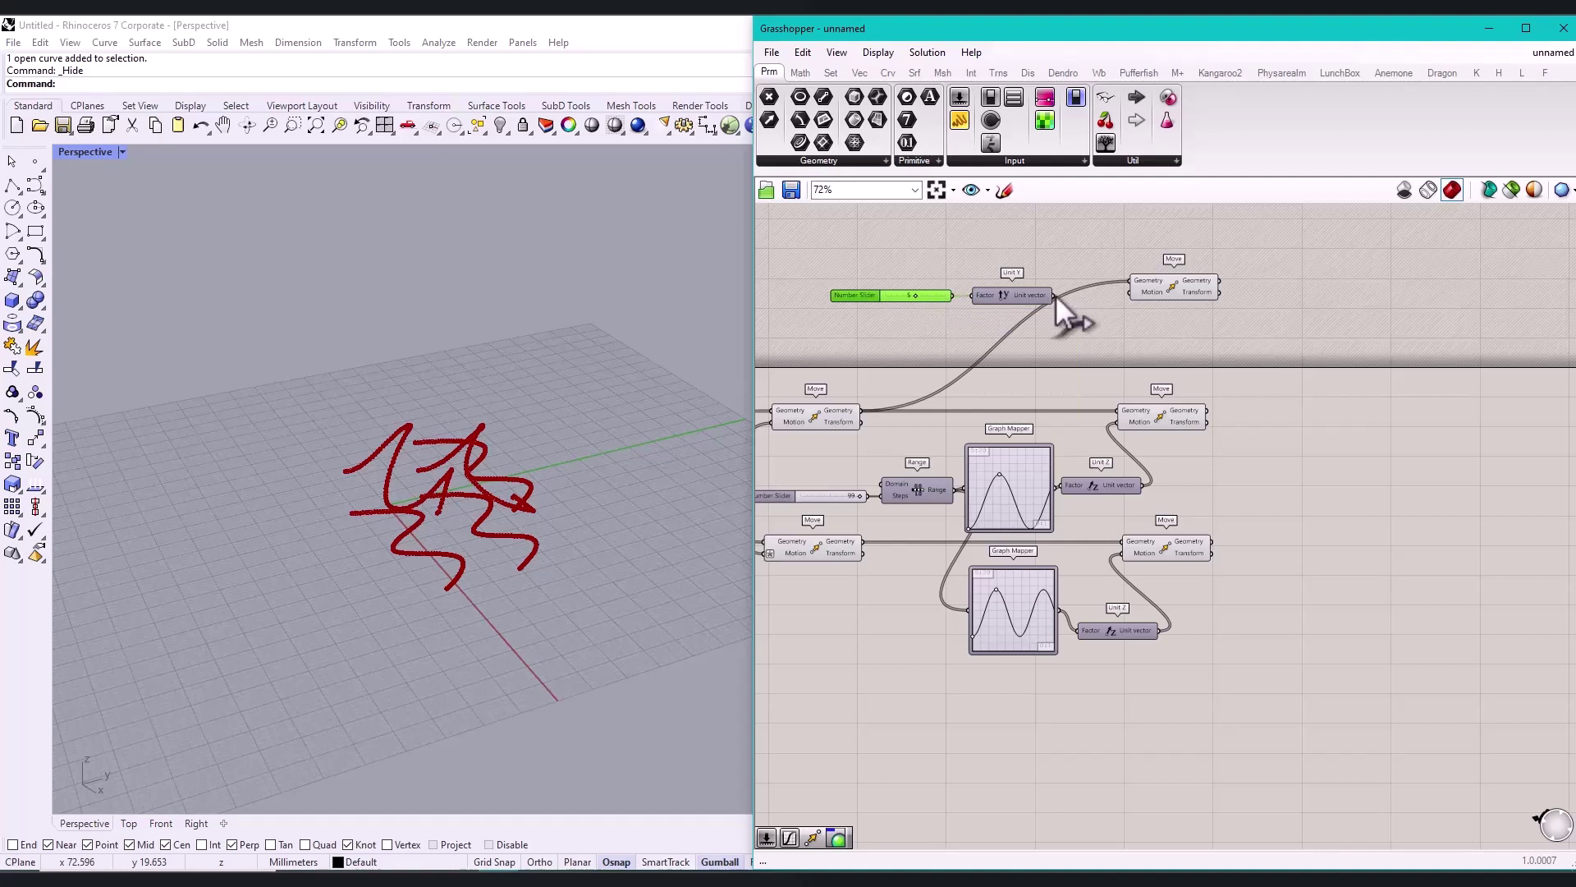
left_click_drag(1054, 295, 1129, 293)
Step: Duplicate the topmost slider, Unit Y and Move group below the lower graph, and feed its Geometry from the second Move's Geometry output
left_click_drag(1289, 242, 912, 303)
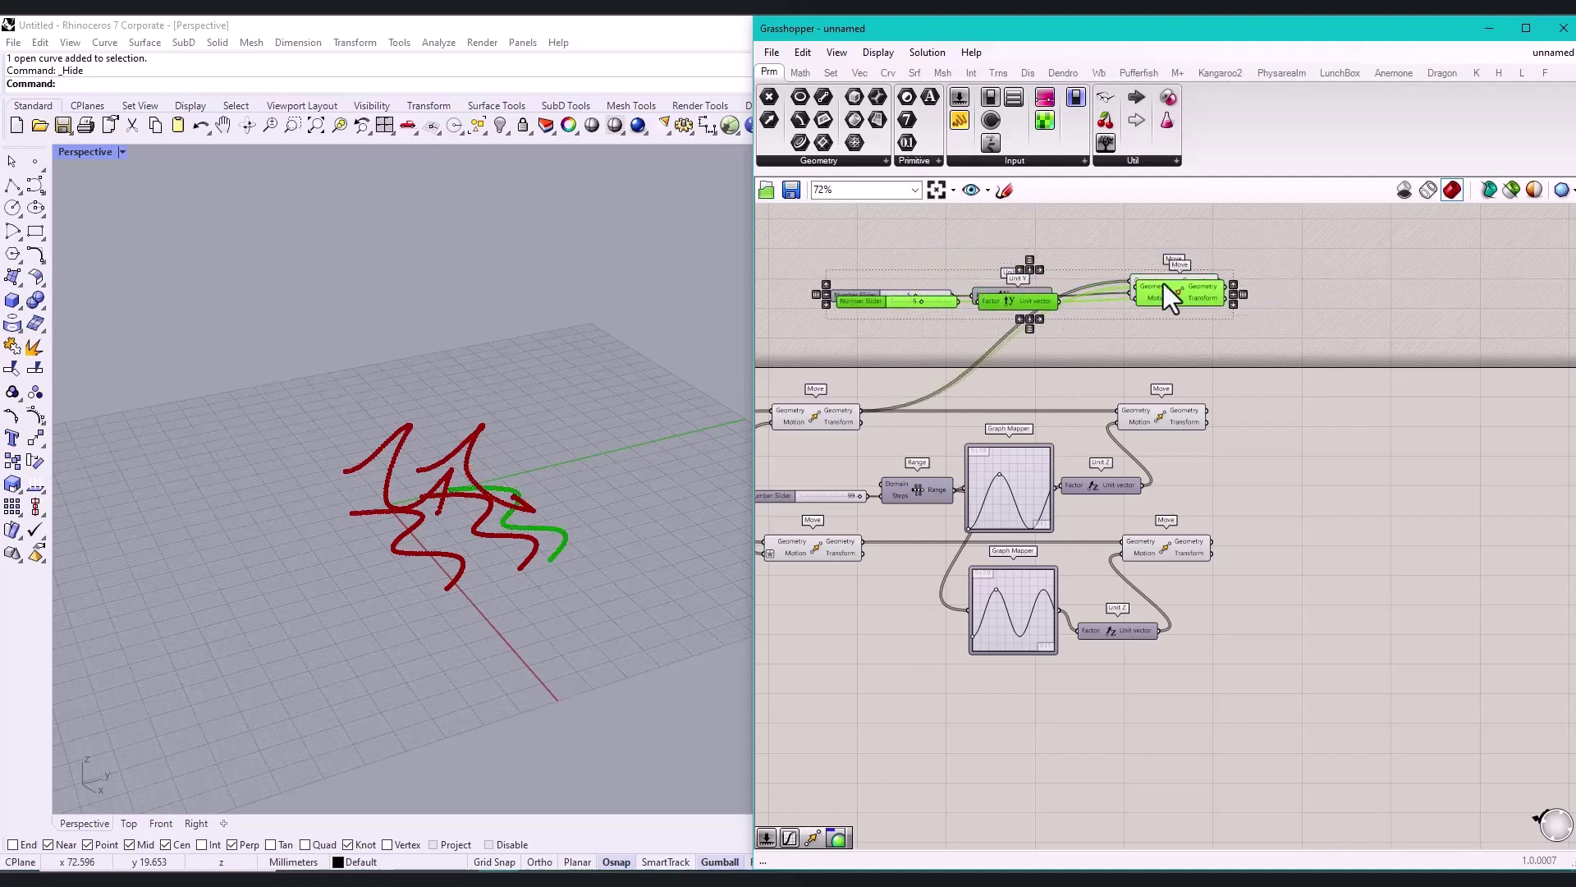
left_click_drag(1164, 284, 1149, 717, "alt")
left_click_drag(934, 609, 1165, 708)
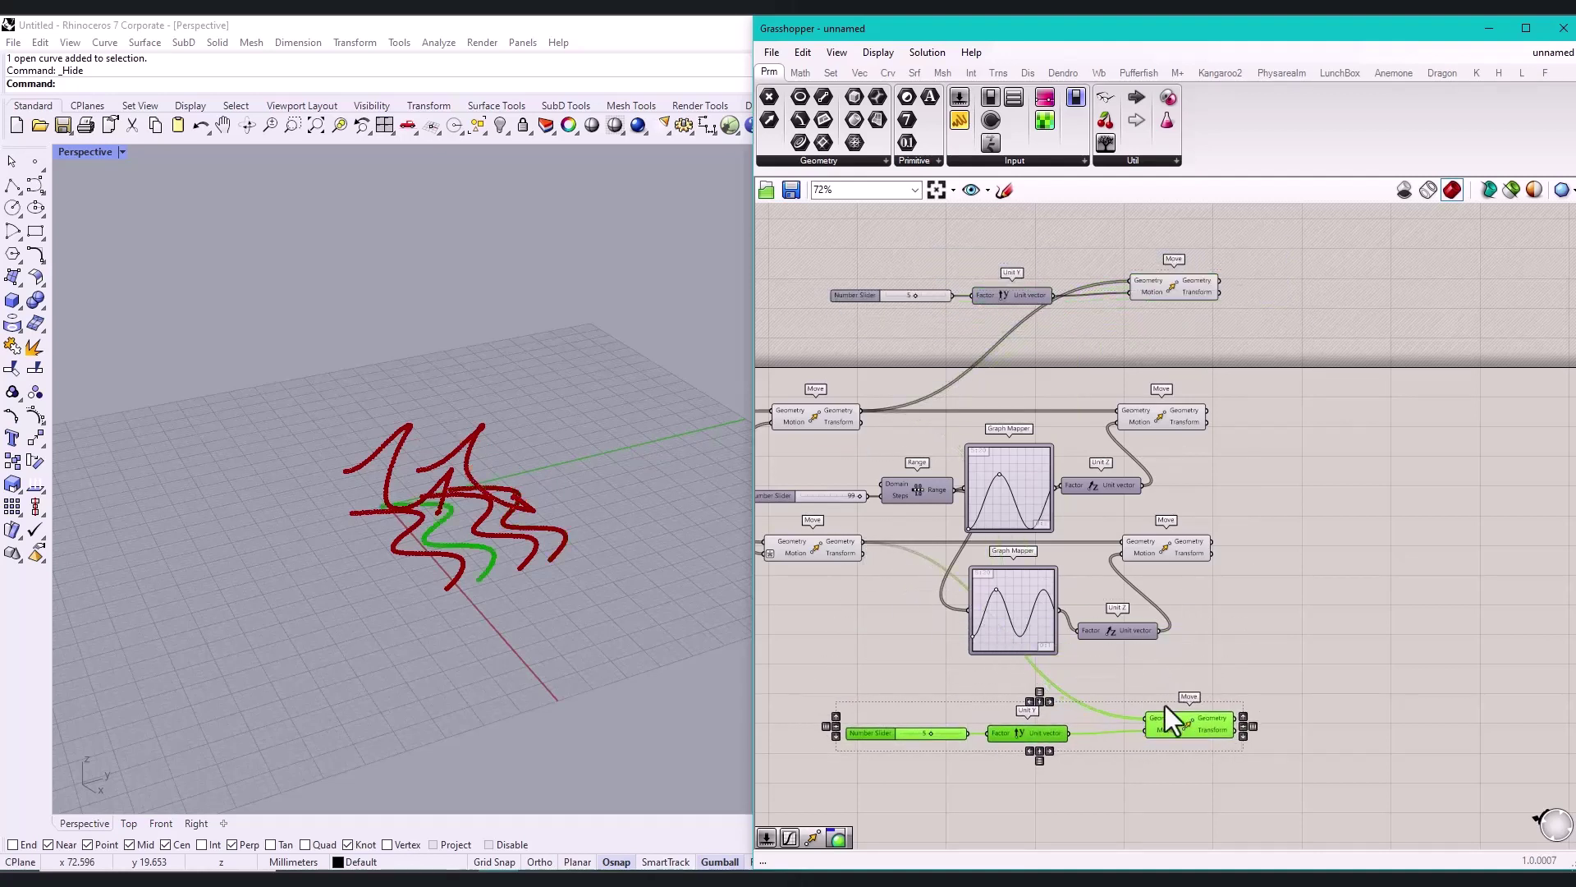
Step: Apply the expression -x to the copied Move's Motion input and shift the copied group slightly into line
right_click(1164, 731)
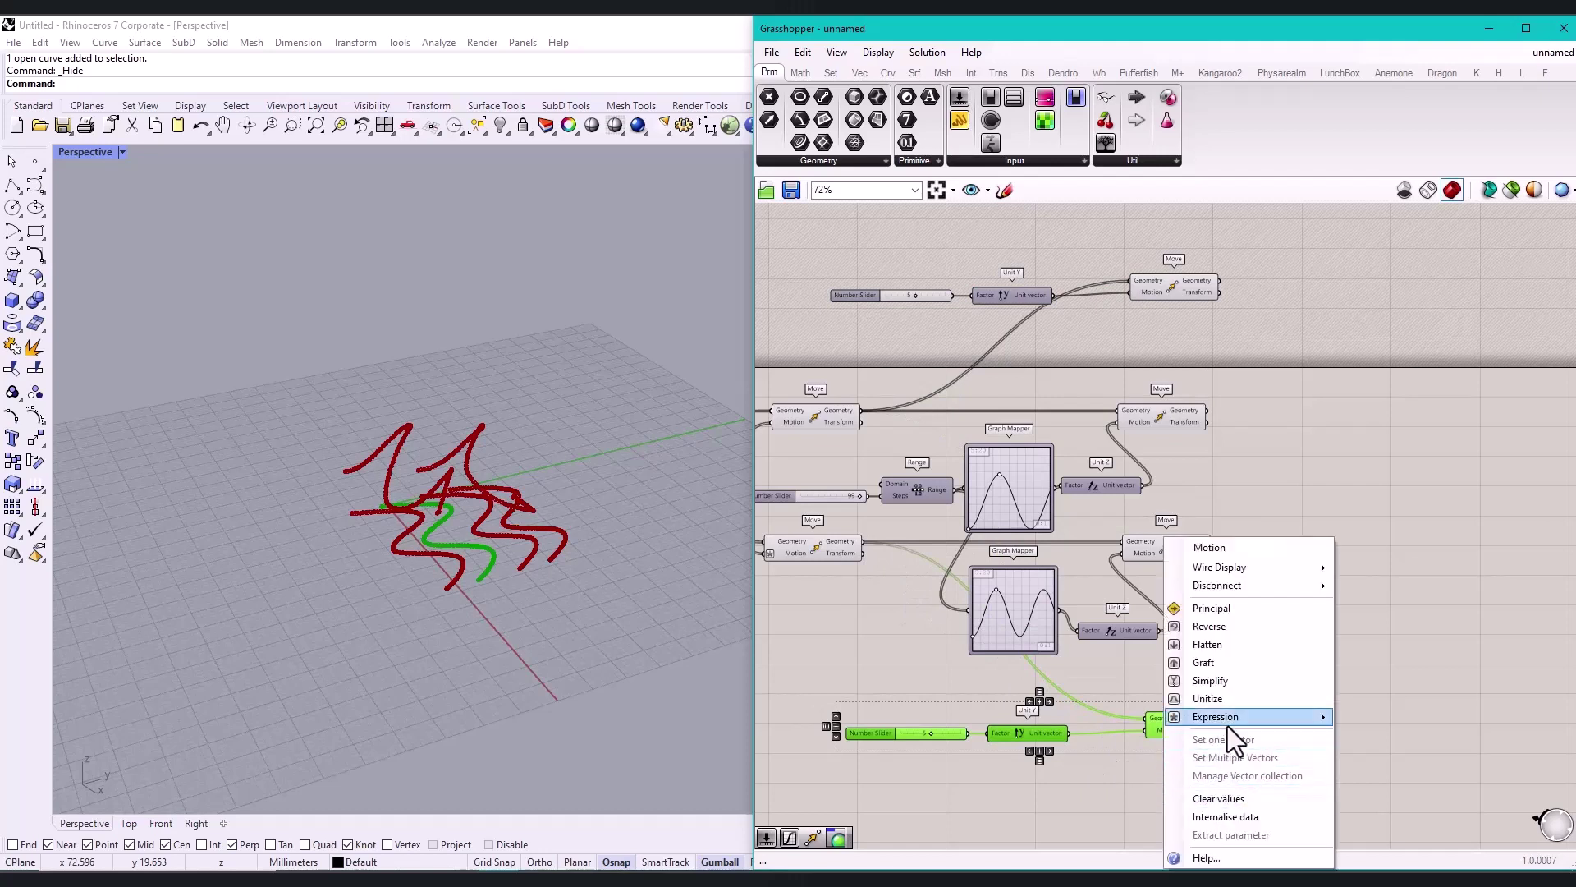
mouse_move(1228, 721)
left_click(1363, 739)
type("-x")
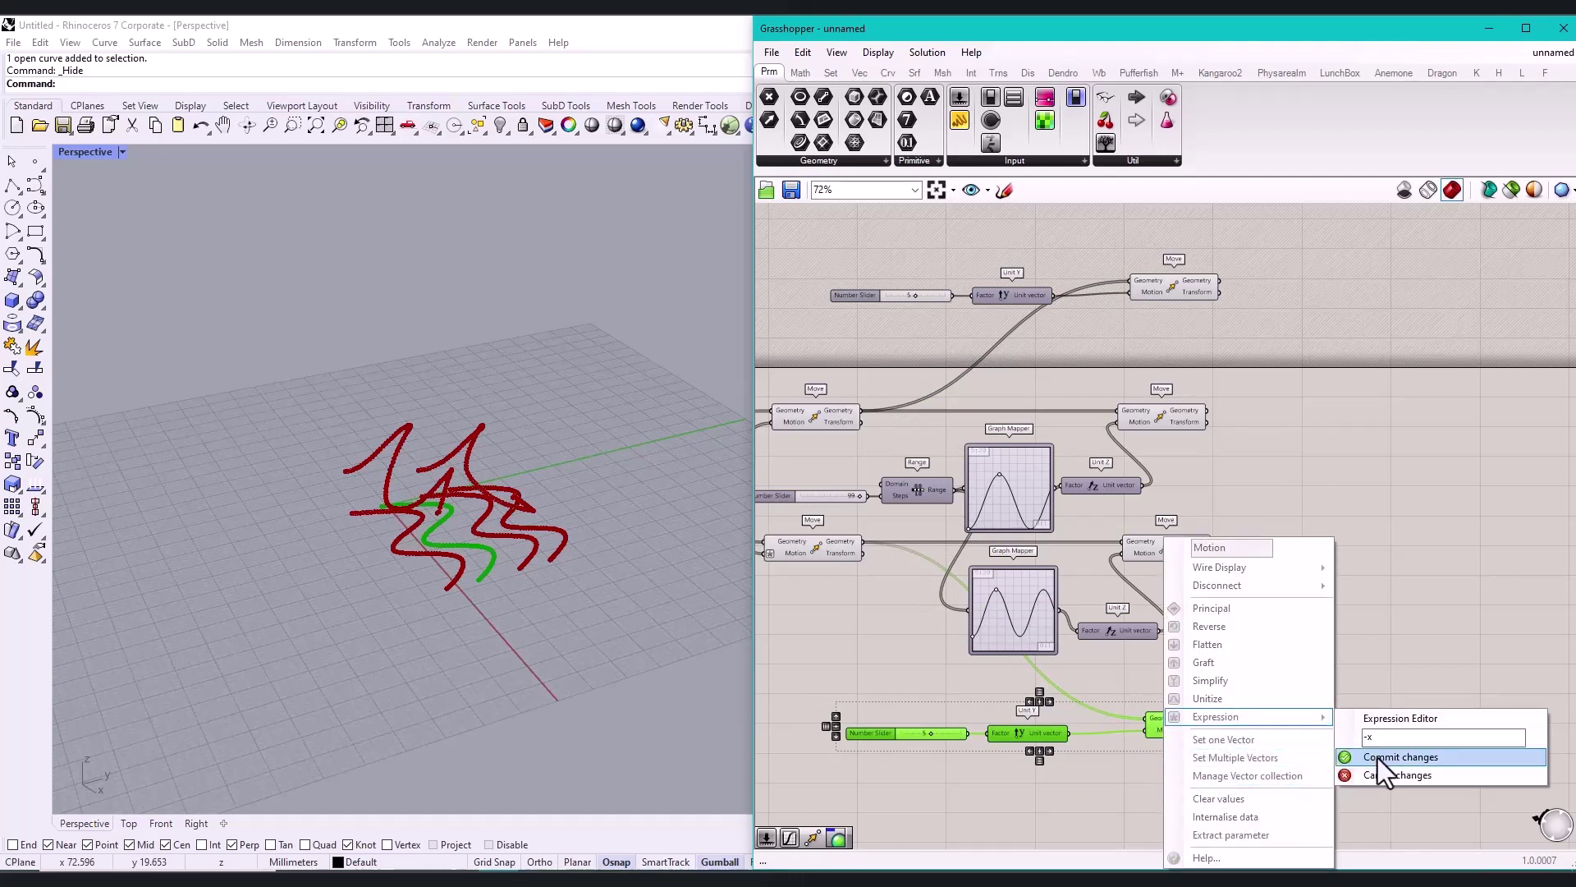
left_click(1377, 757)
right_click_drag(567, 587, 616, 570)
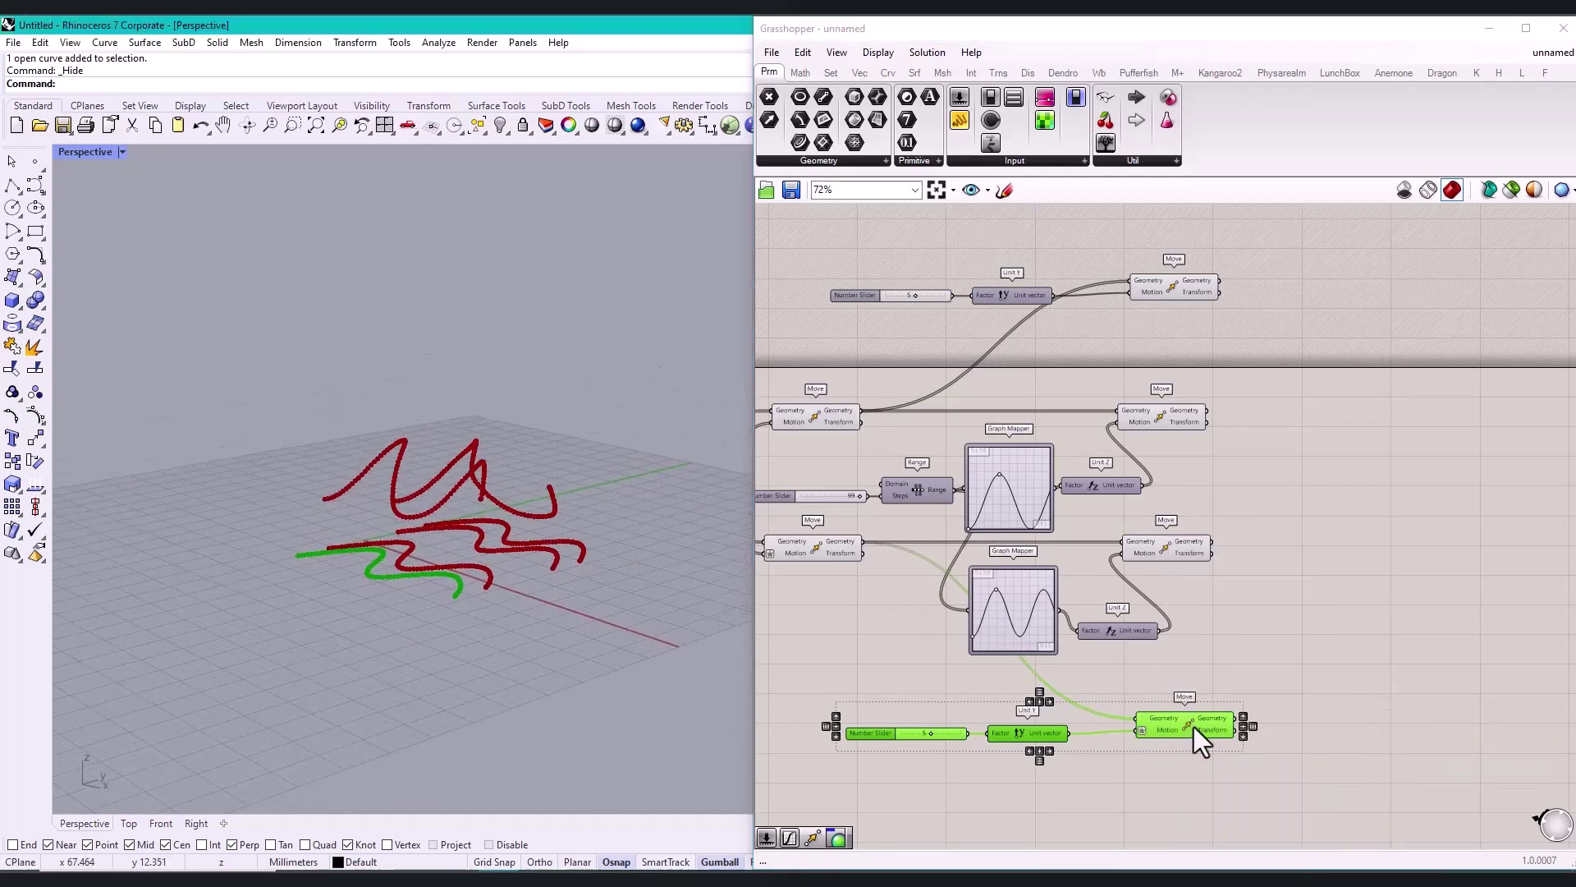
left_click_drag(1194, 726, 1180, 732)
left_click(1282, 661)
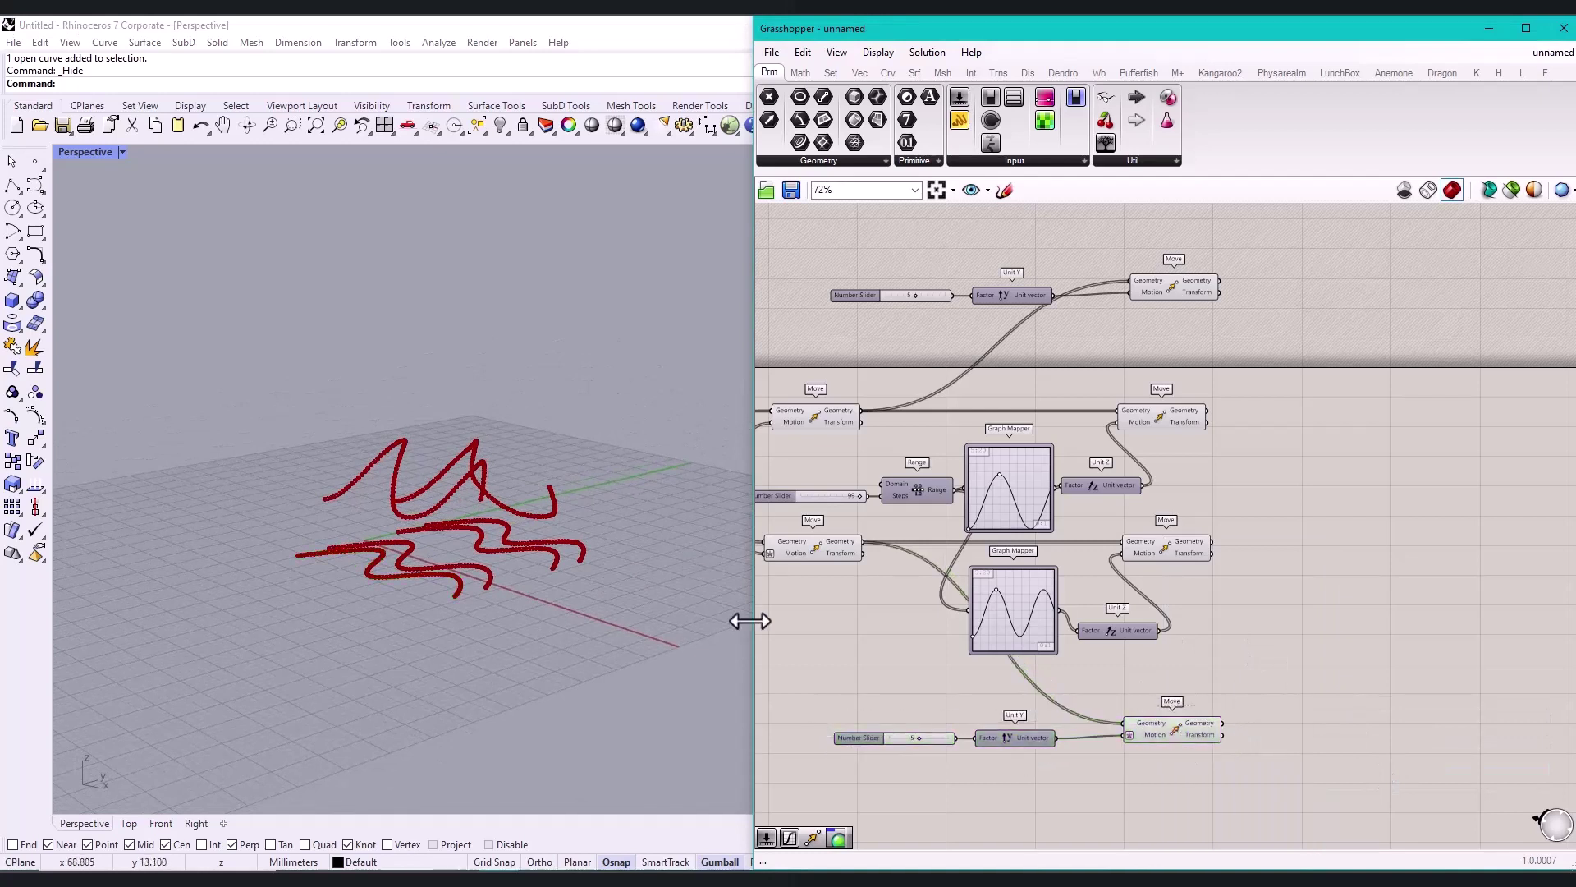
Step: Widen the Grasshopper window, add a Point parameter fed by the first Move's Geometry output, and turn off that Move's preview
left_click_drag(753, 621, 645, 622)
right_click_drag(750, 624, 828, 625)
left_click_drag(692, 120, 1143, 339)
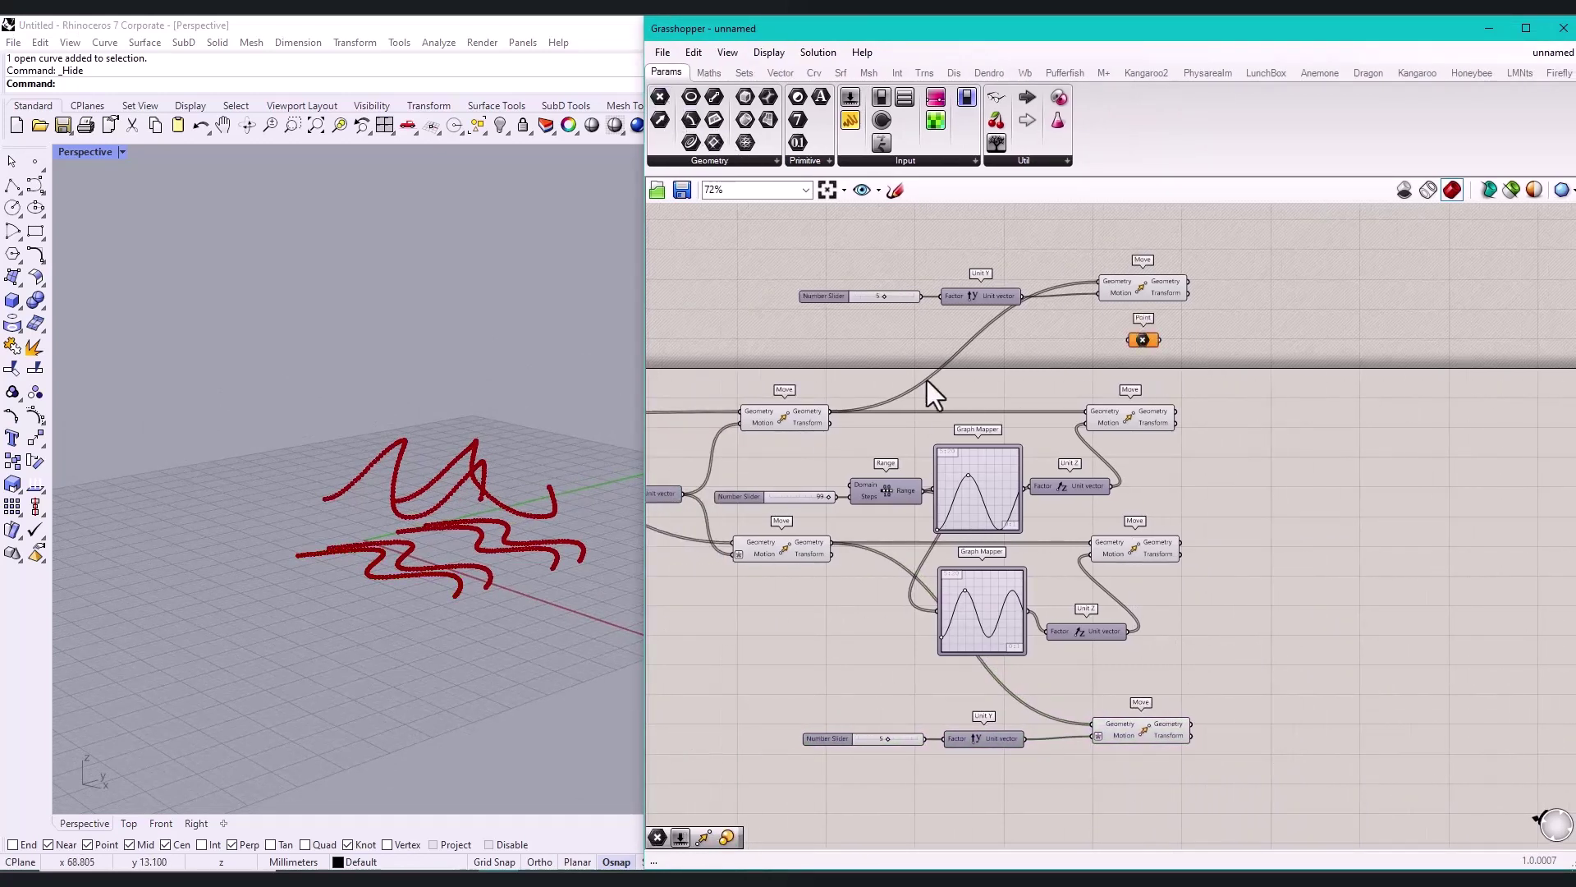
left_click(808, 416)
left_click_drag(829, 410, 1161, 345)
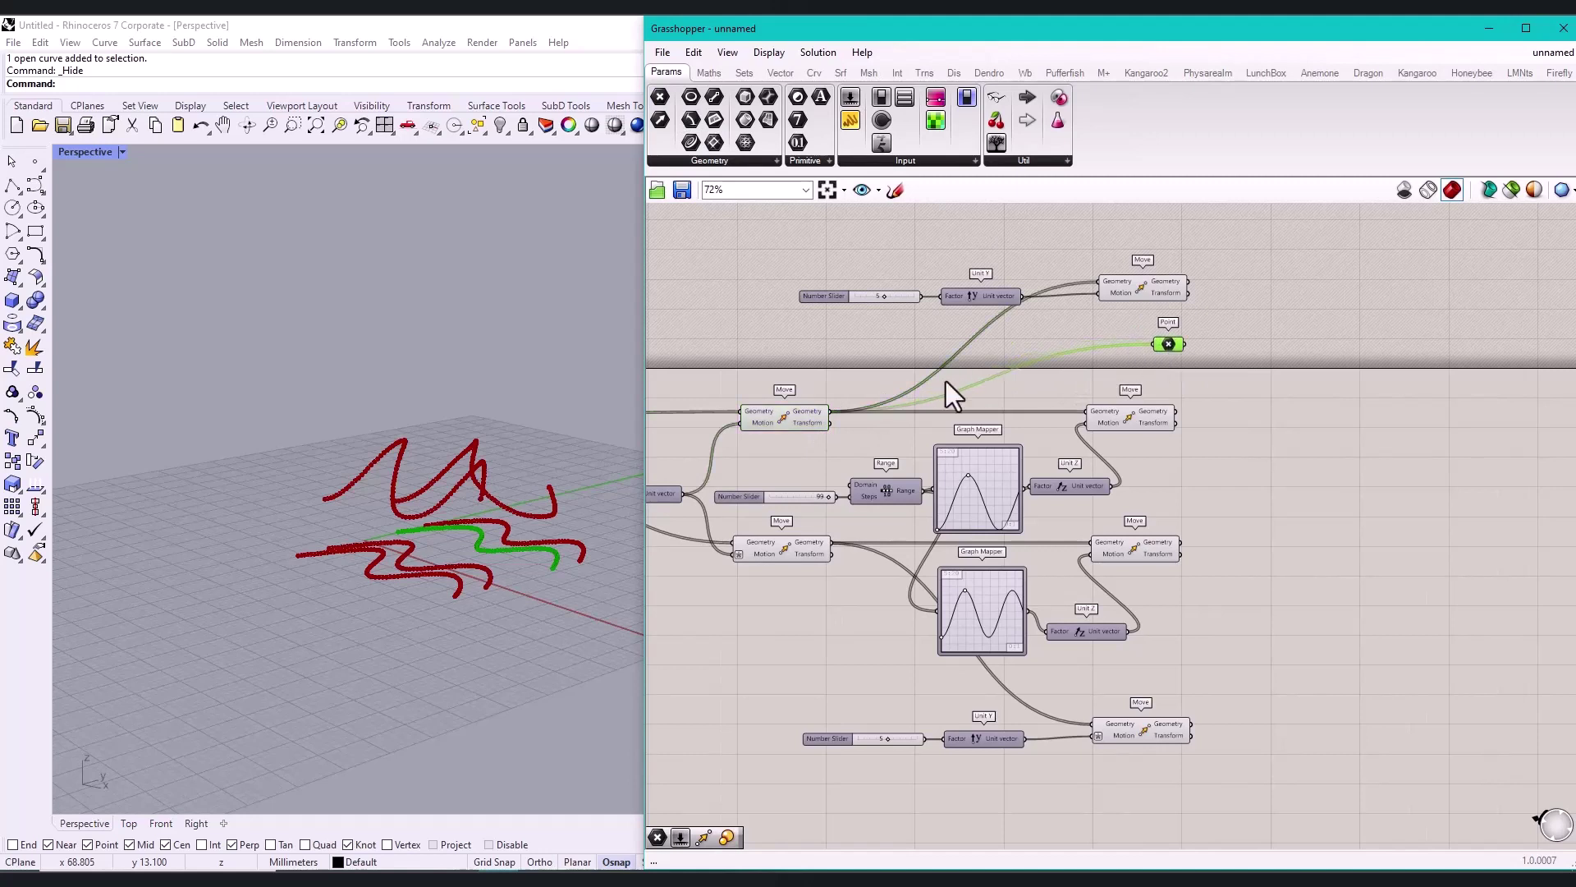
left_click(811, 412)
key("ctrl+q")
Step: Add a second Point parameter above the lowest Move and feed it from the second Move's Geometry output
left_click_drag(654, 102, 1161, 655)
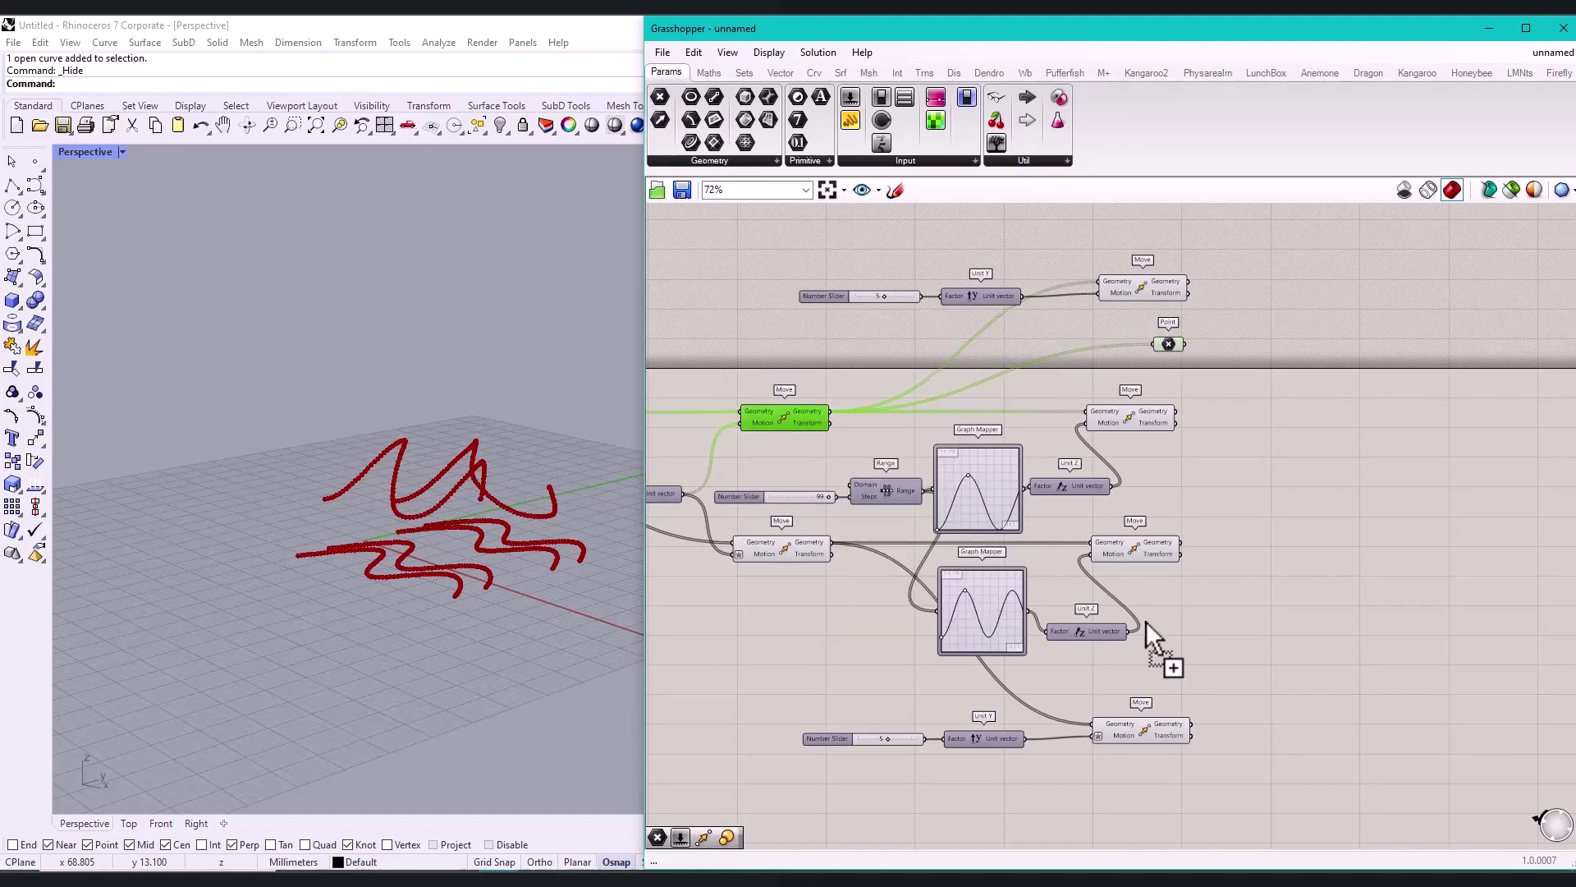
left_click_drag(895, 604, 1169, 685)
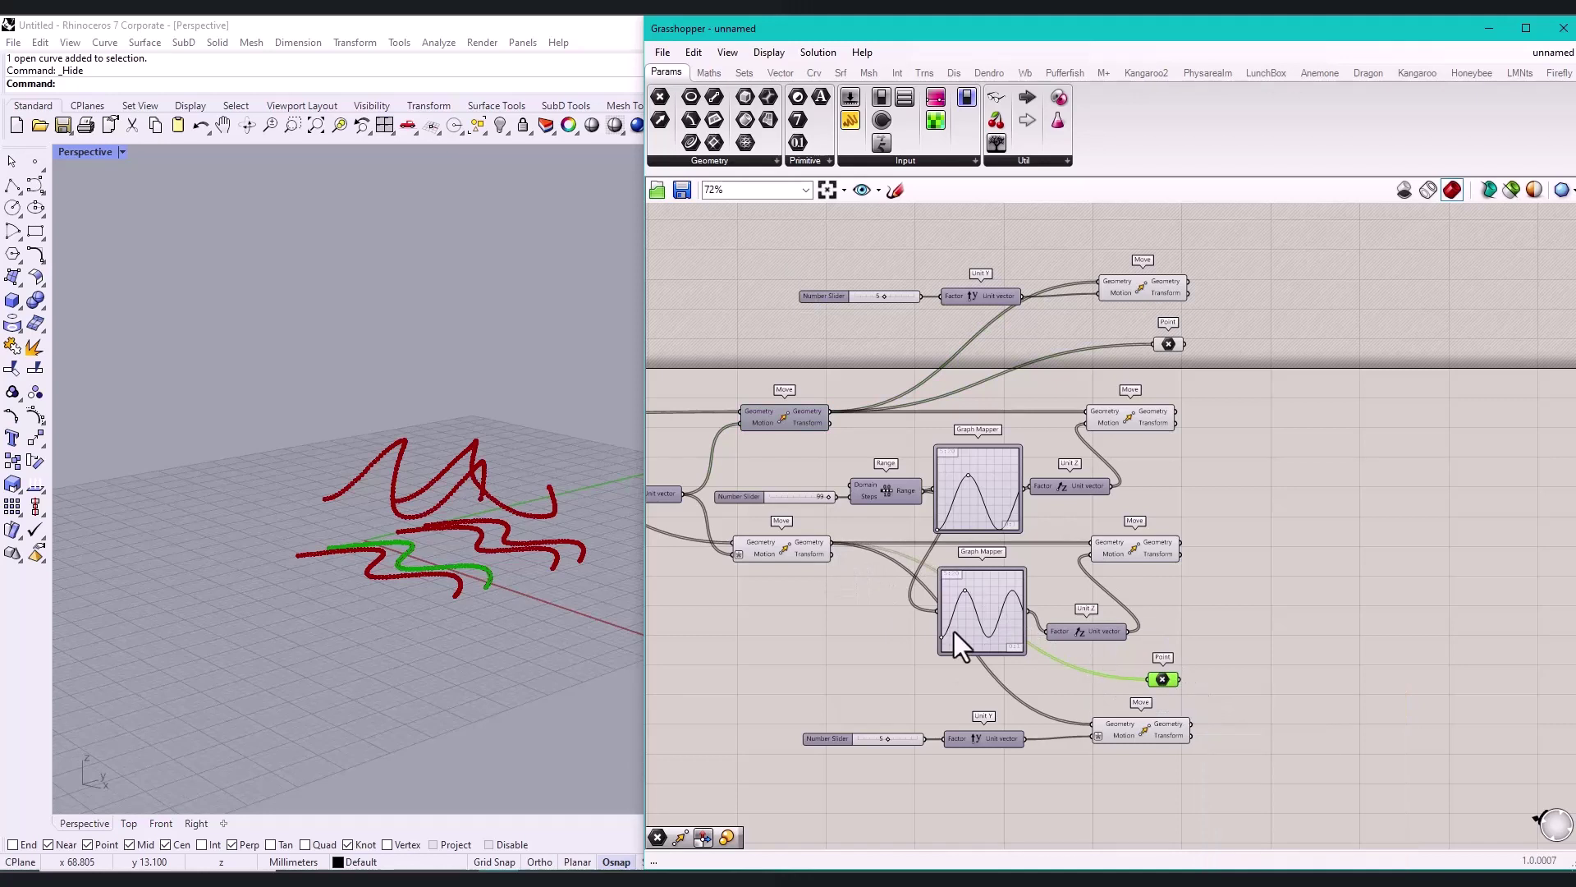
left_click(800, 554)
Step: Graft the topmost Move's Geometry output, the upper Point parameter and the upper height Move's Geometry output
left_click(958, 356)
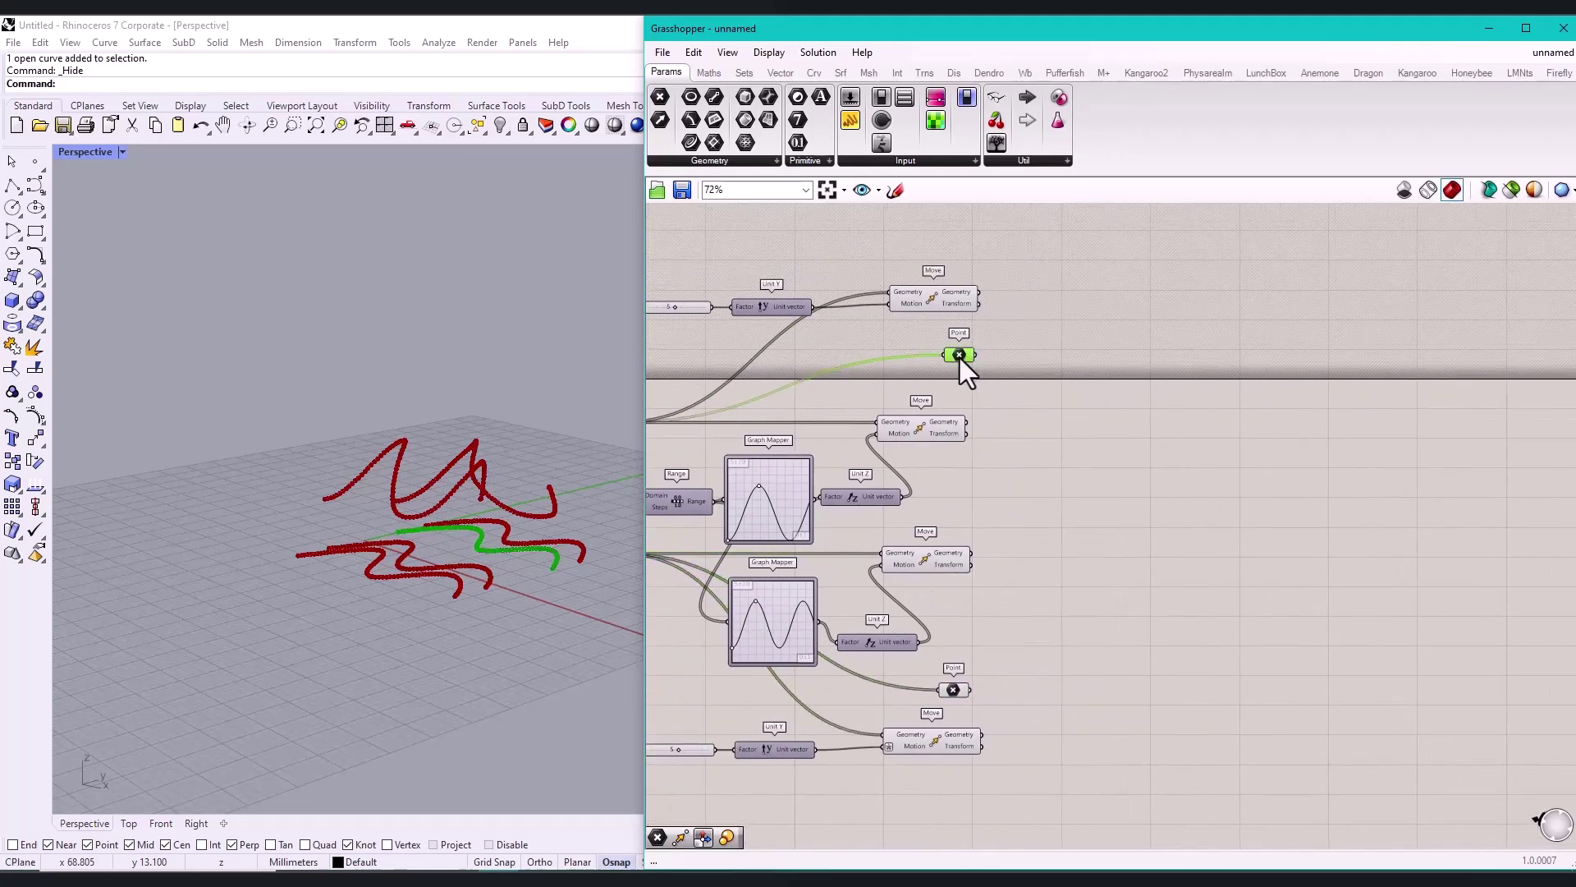
right_click(963, 295)
left_click(1013, 356)
right_click(954, 353)
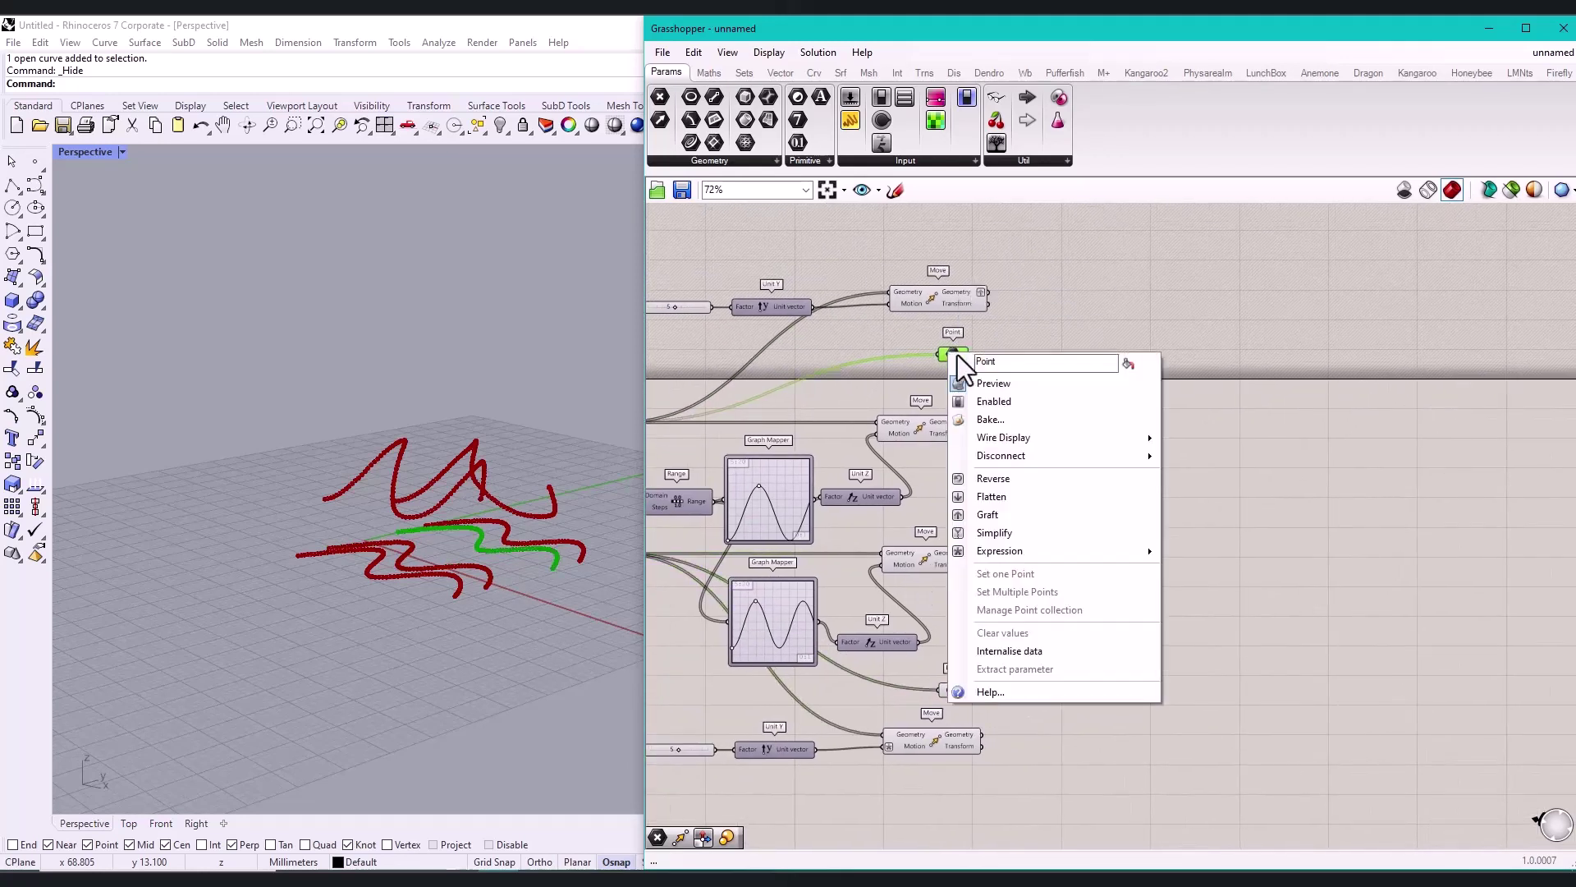
left_click(991, 496)
left_click(945, 432)
right_click(952, 423)
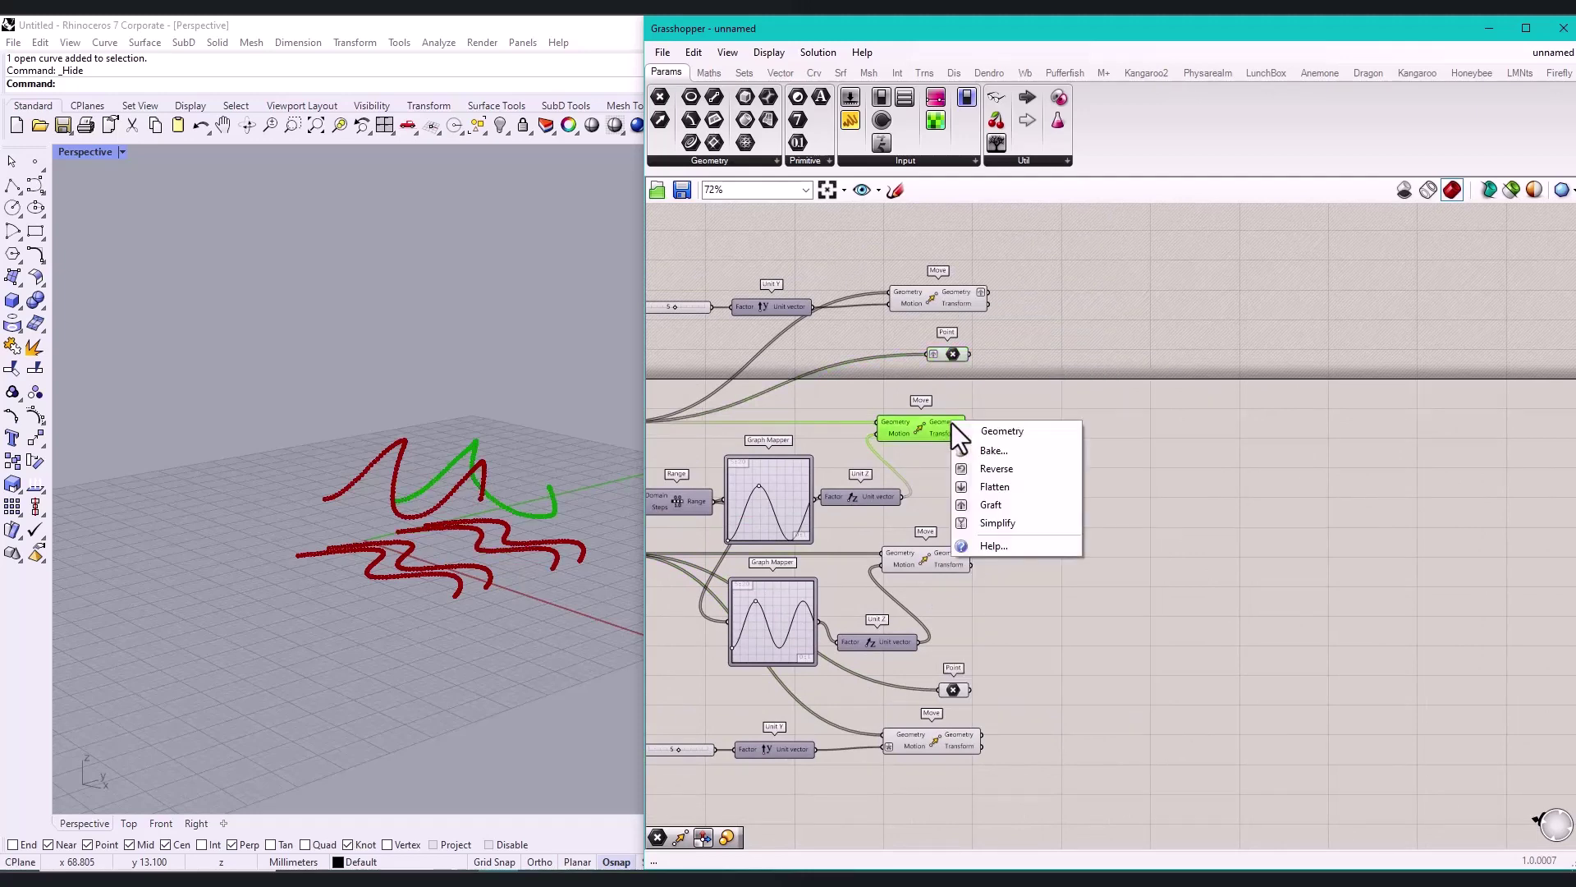
left_click(1004, 506)
Step: Graft the lower height Move's Geometry output, the lower Point parameter and the lowest Move's Geometry output
right_click(956, 557)
left_click(1000, 631)
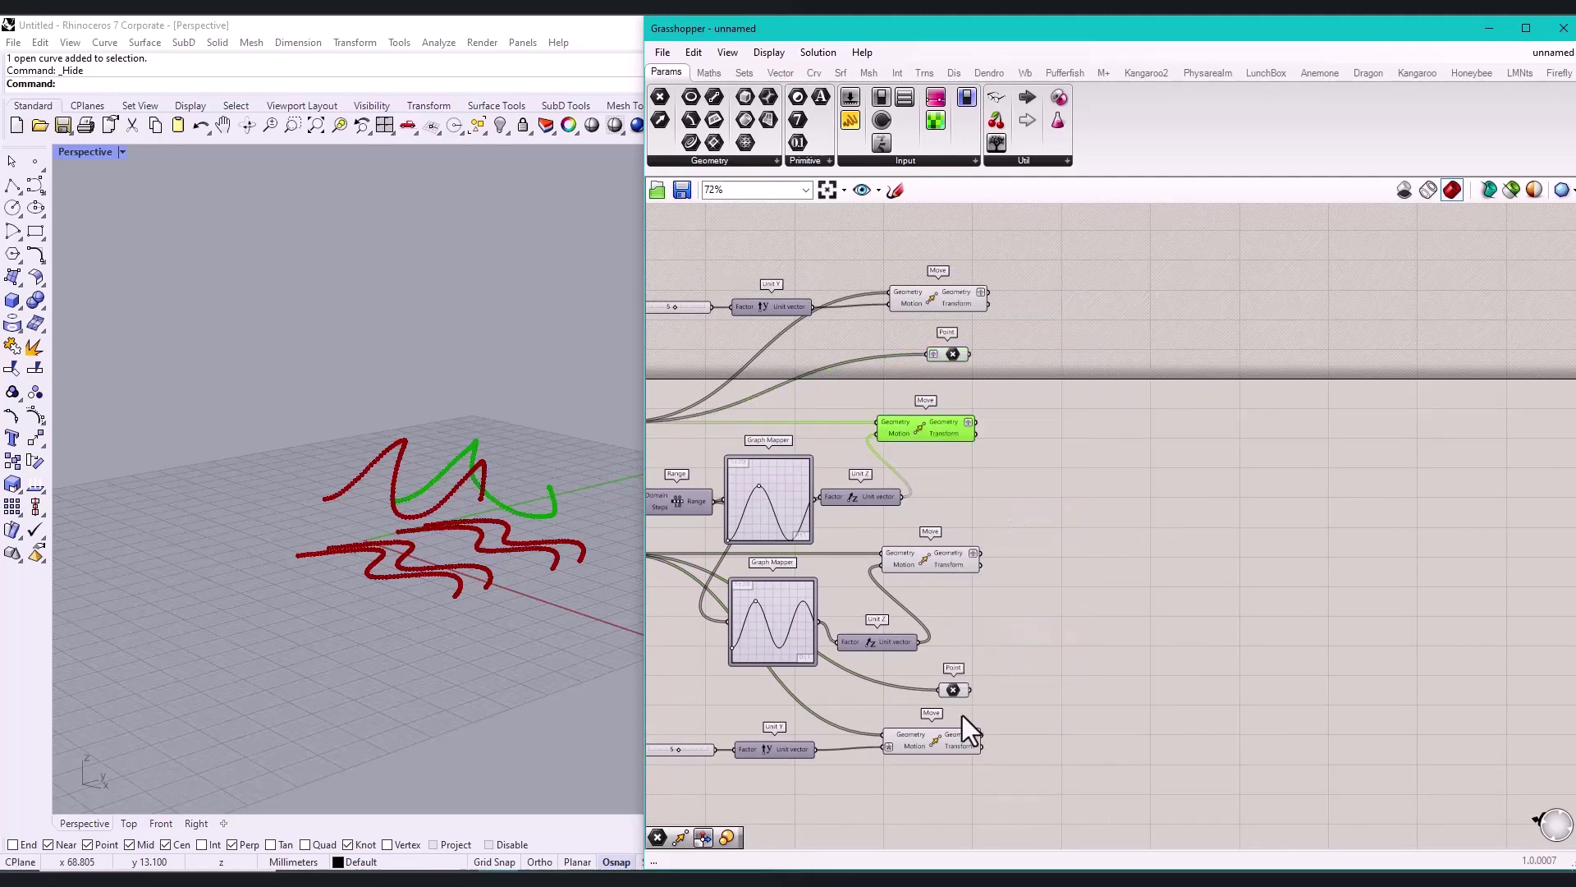
right_click(963, 690)
left_click(964, 682)
left_click(976, 734)
right_click(976, 734)
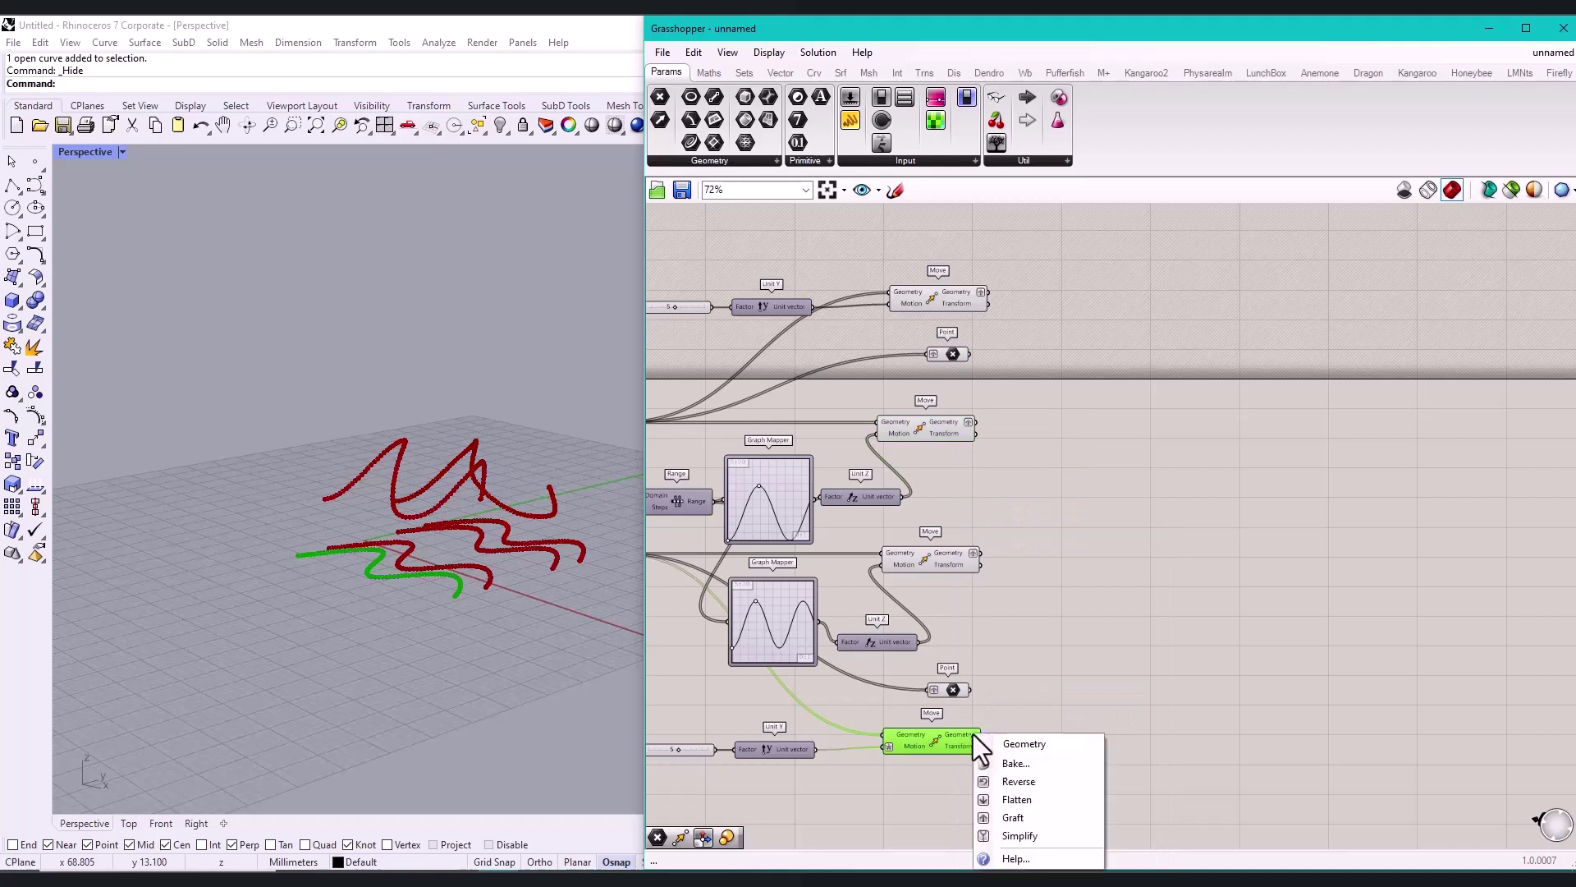
left_click(1010, 816)
Step: Add a PolyLine component and wire the topmost Move, upper Point and upper height Move into its Vertices input, in that order
right_click_drag(1048, 626, 977, 602)
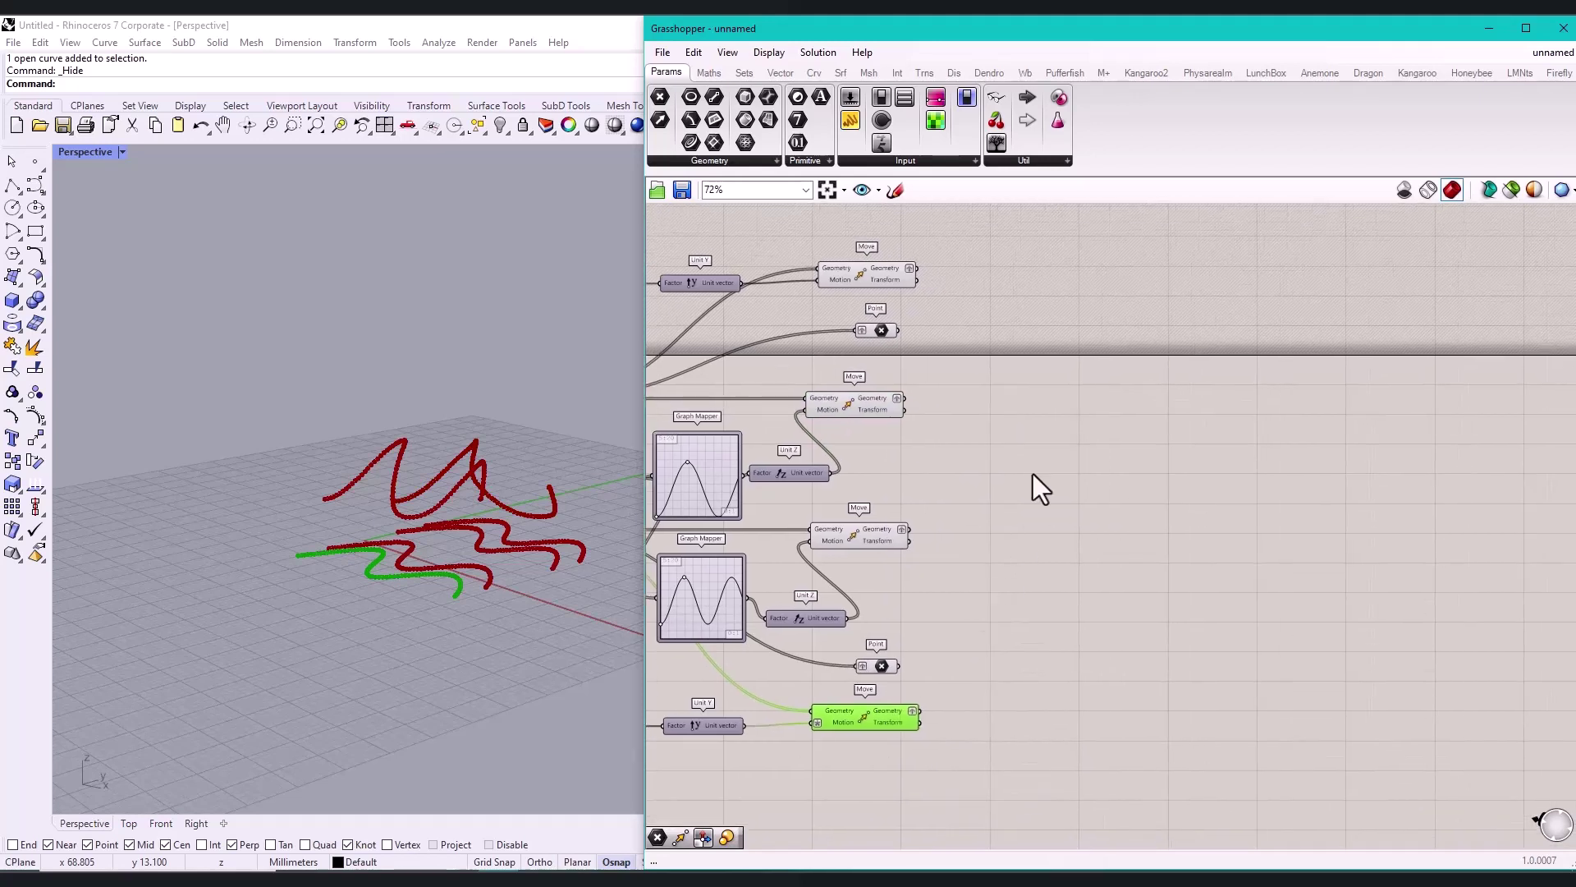
double_click(1033, 474)
type("polyline")
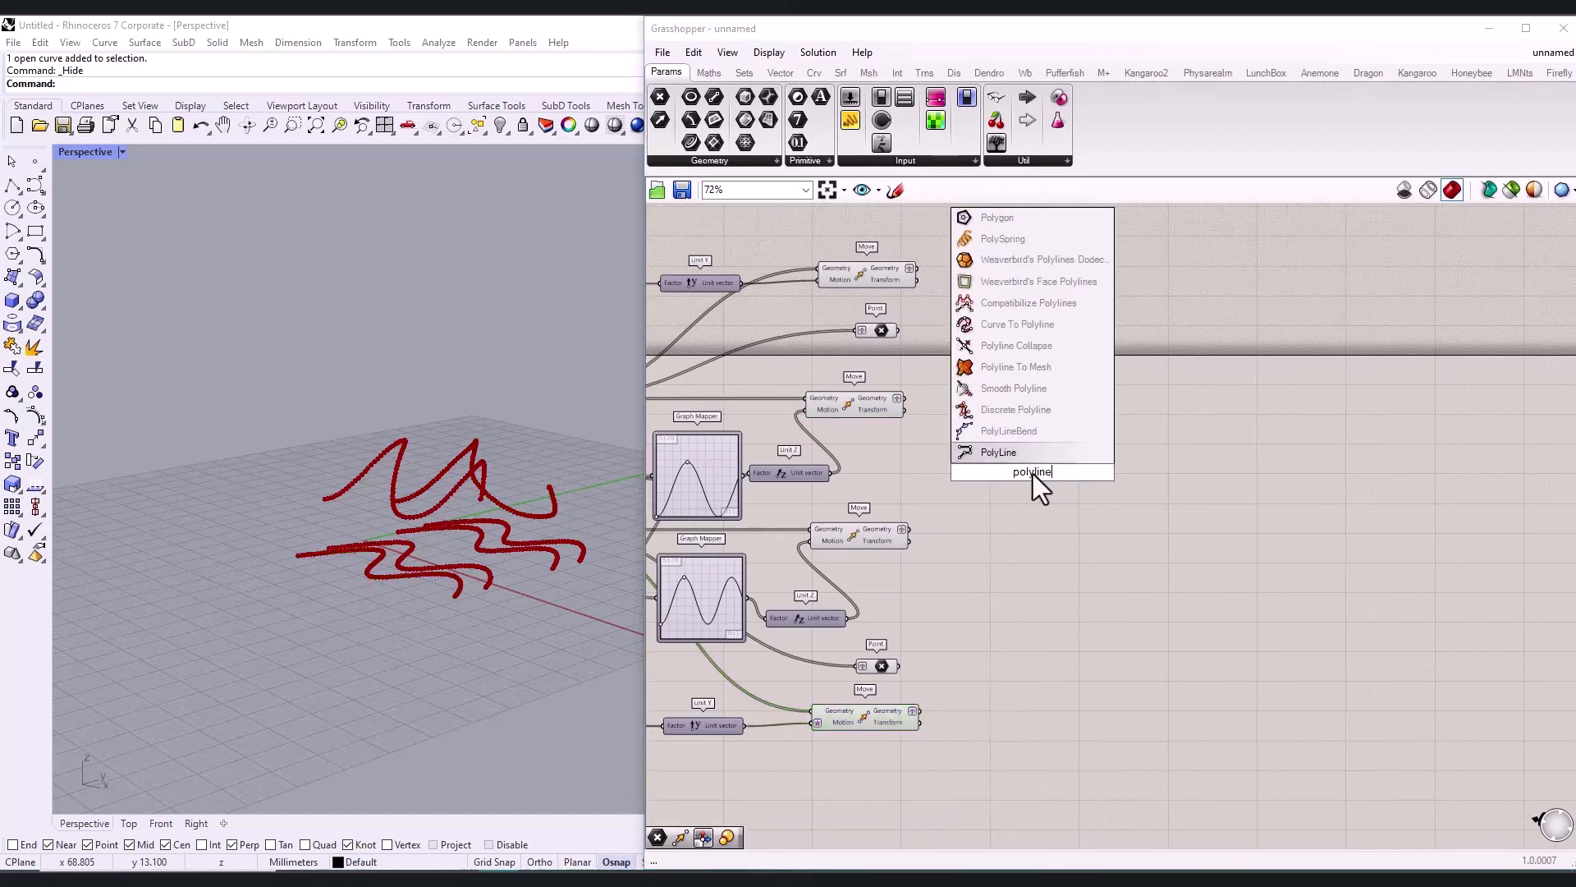
key("Return")
left_click(887, 279)
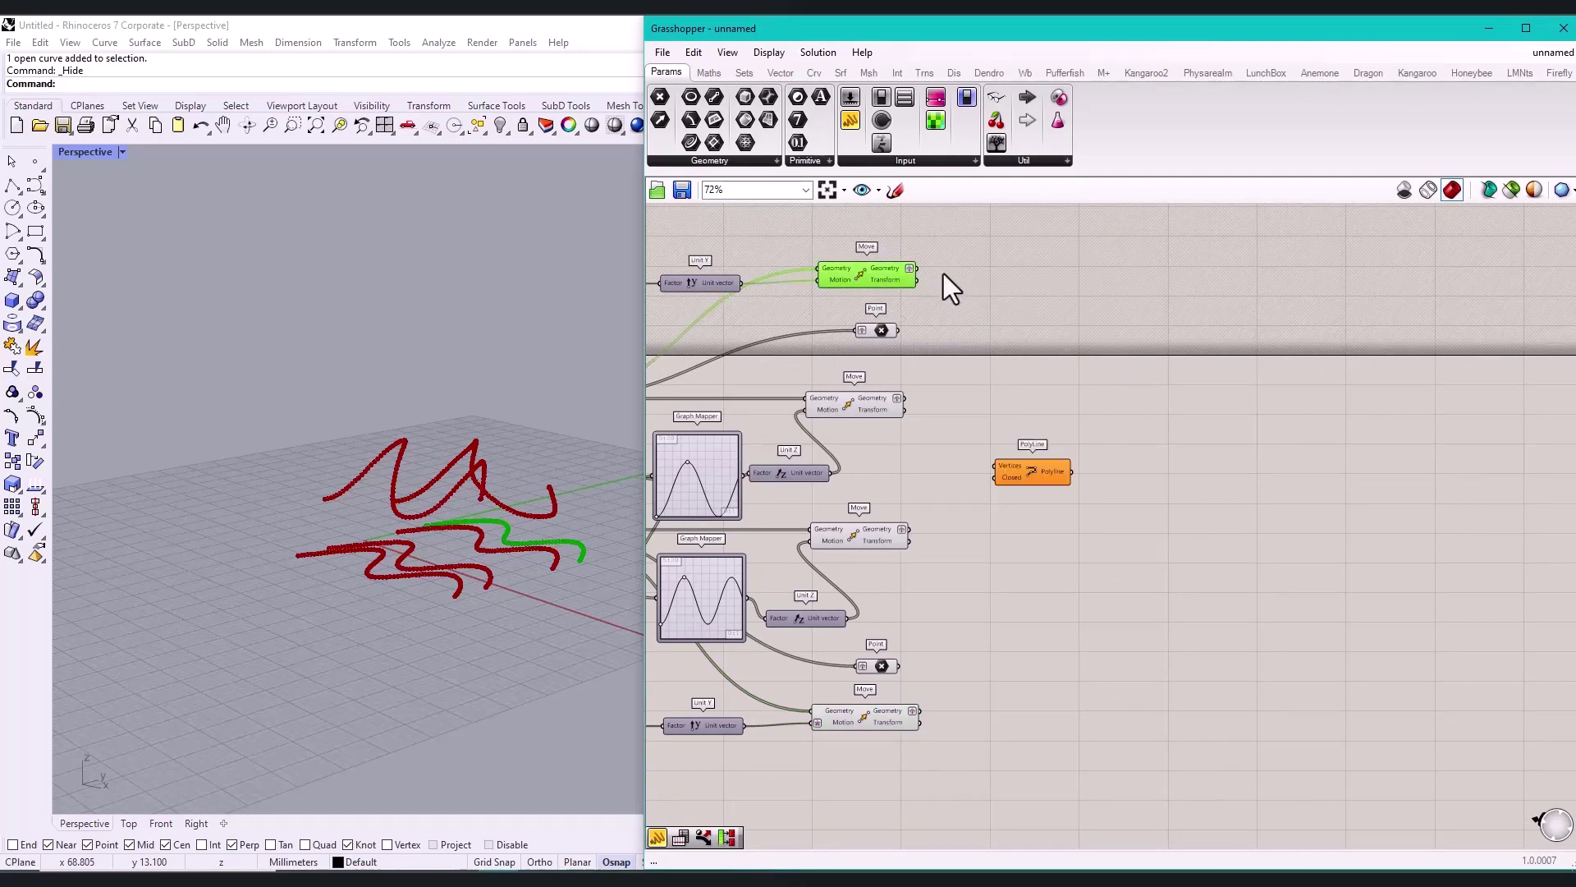
left_click_drag(918, 269, 994, 466, "shift")
left_click(888, 329)
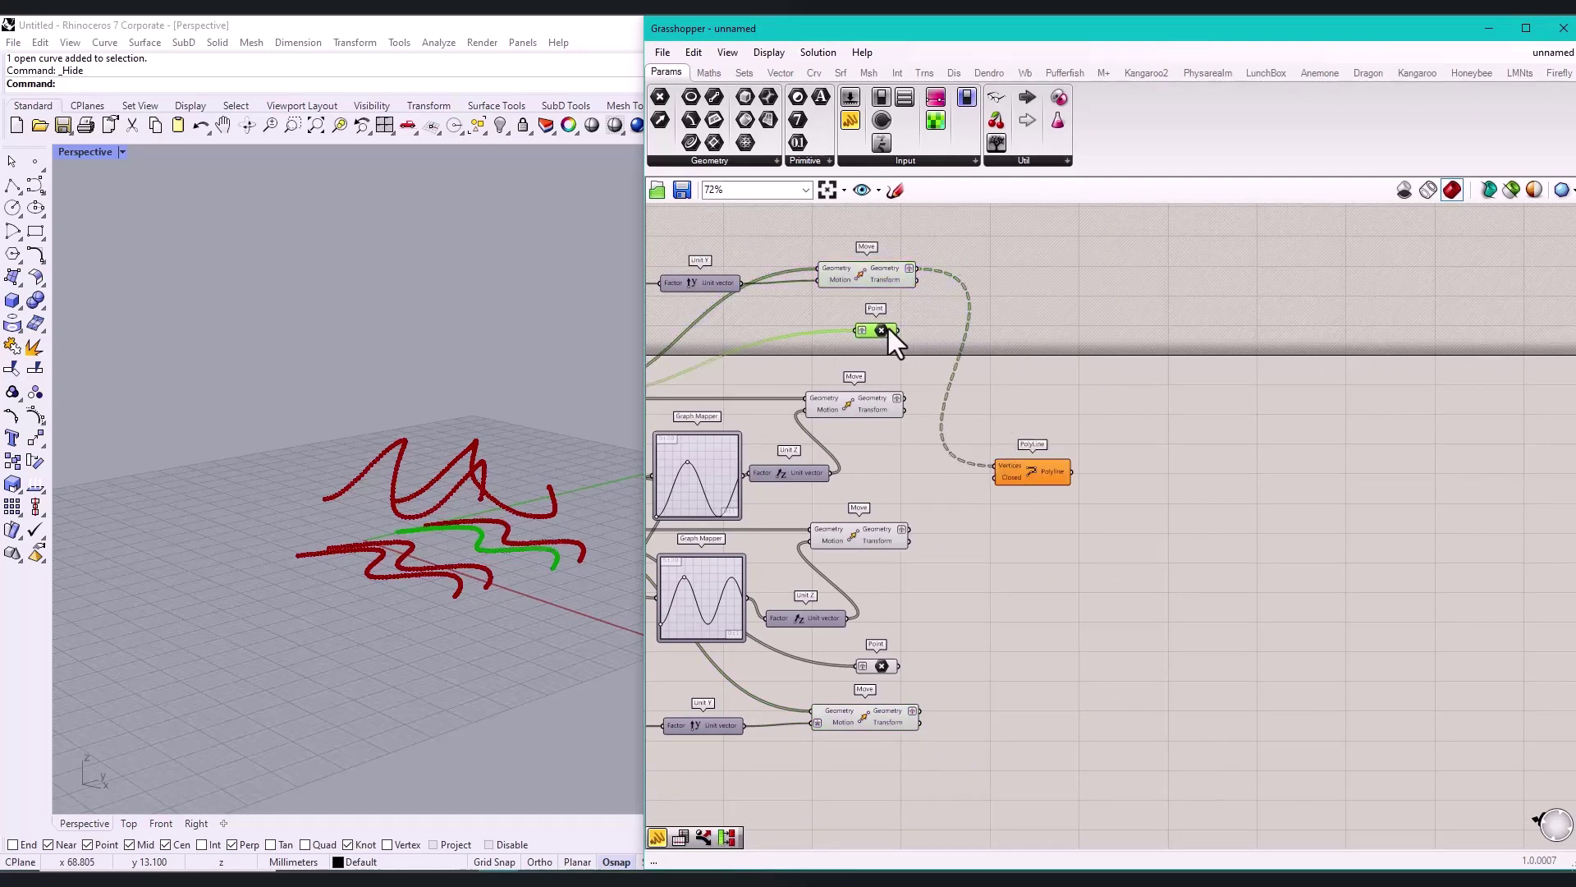
left_click_drag(900, 333, 993, 465, "shift")
left_click(879, 413)
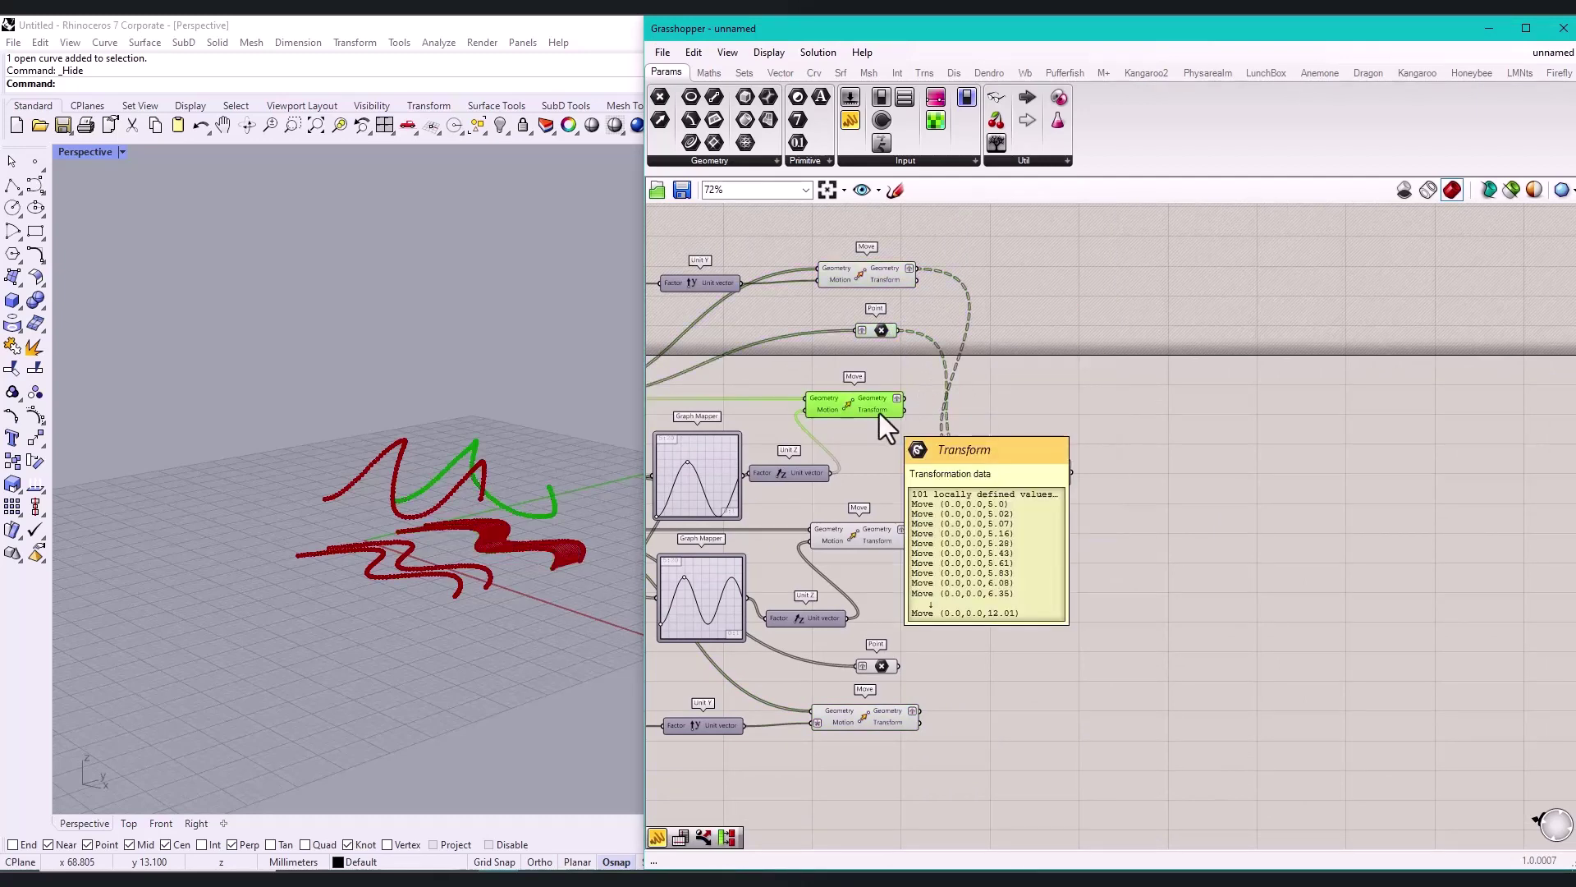
left_click_drag(902, 400, 983, 467, "shift")
Step: Add the lower height Move, lower Point and lowest Move, in that order, to the PolyLine's Vertices input
left_click(893, 535)
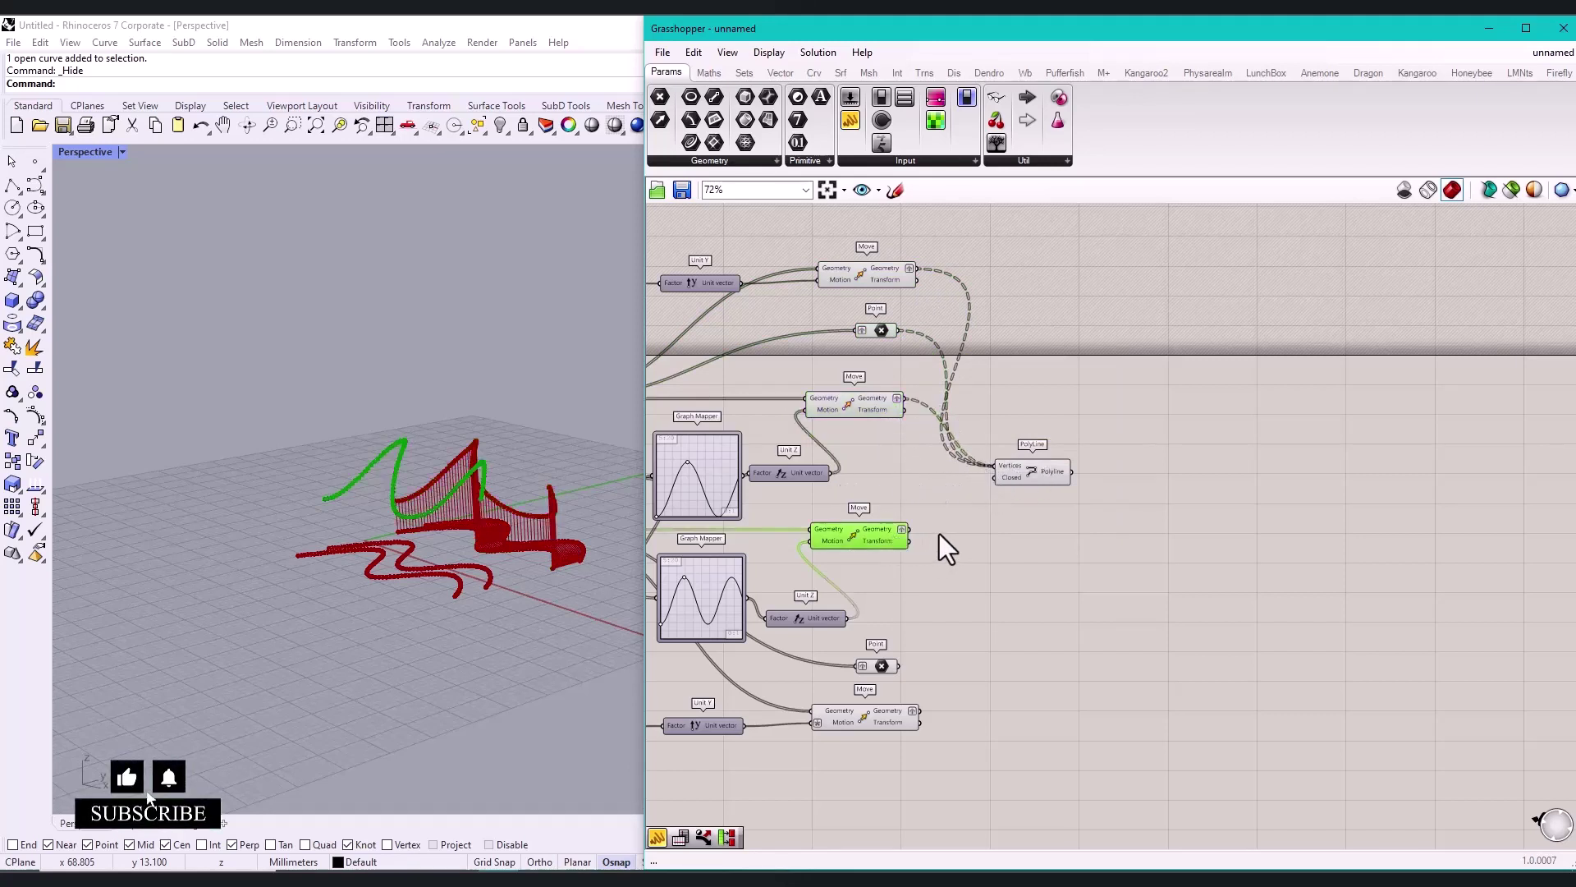
left_click_drag(909, 529, 993, 466, "shift")
left_click_drag(900, 666, 994, 465, "shift")
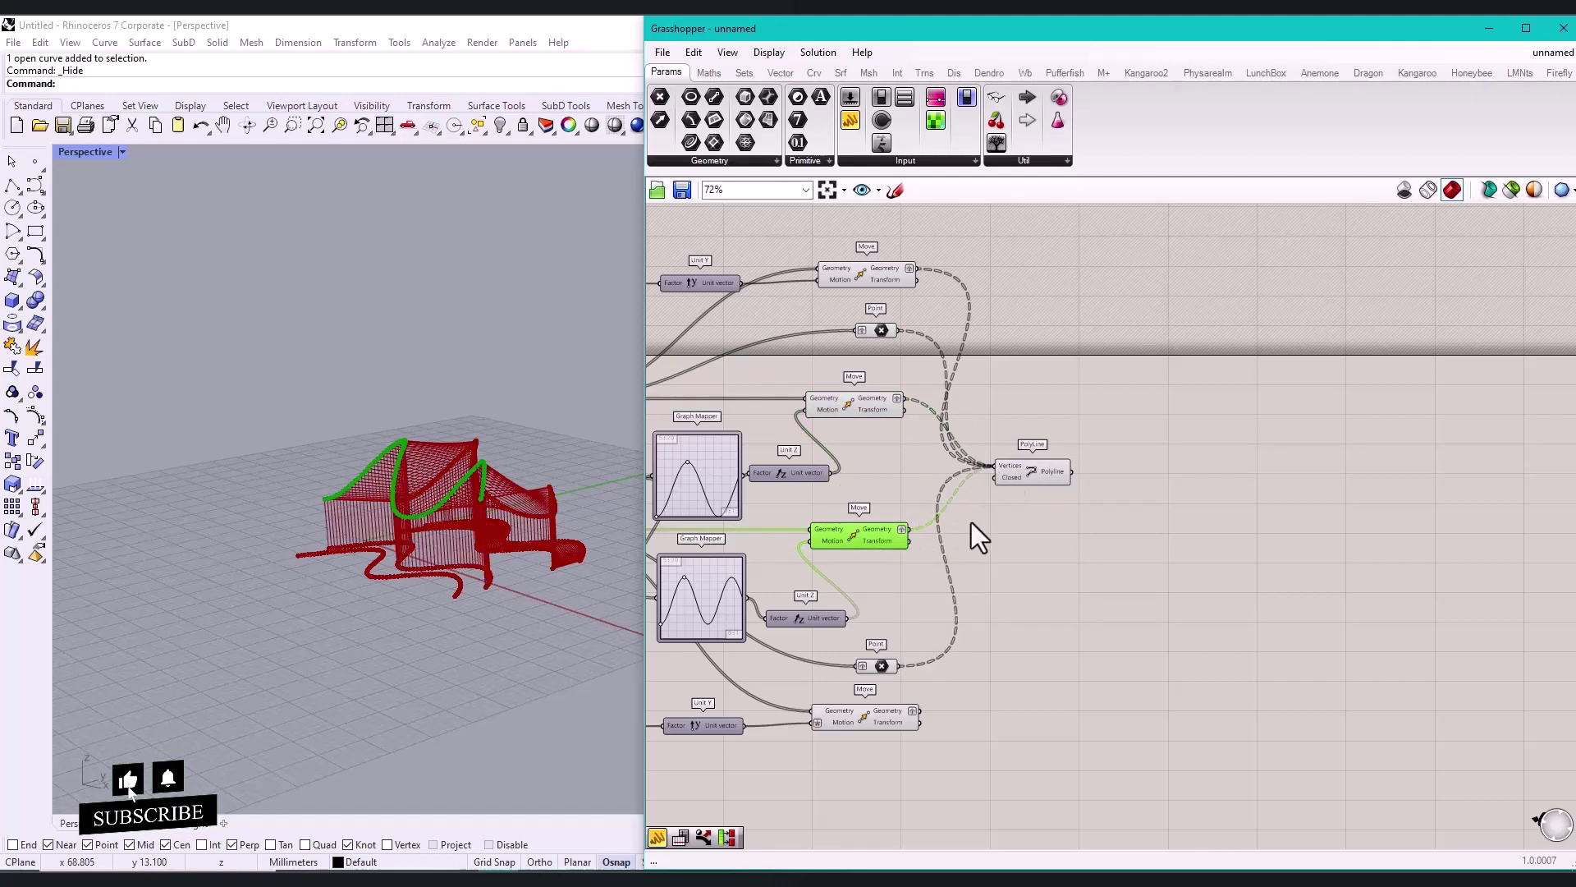
left_click_drag(926, 711, 995, 464, "shift")
mouse_move(526, 587)
right_mouse_down()
mouse_move(510, 598)
mouse_move(543, 573)
right_mouse_up()
scroll(579, 510, "up", 6)
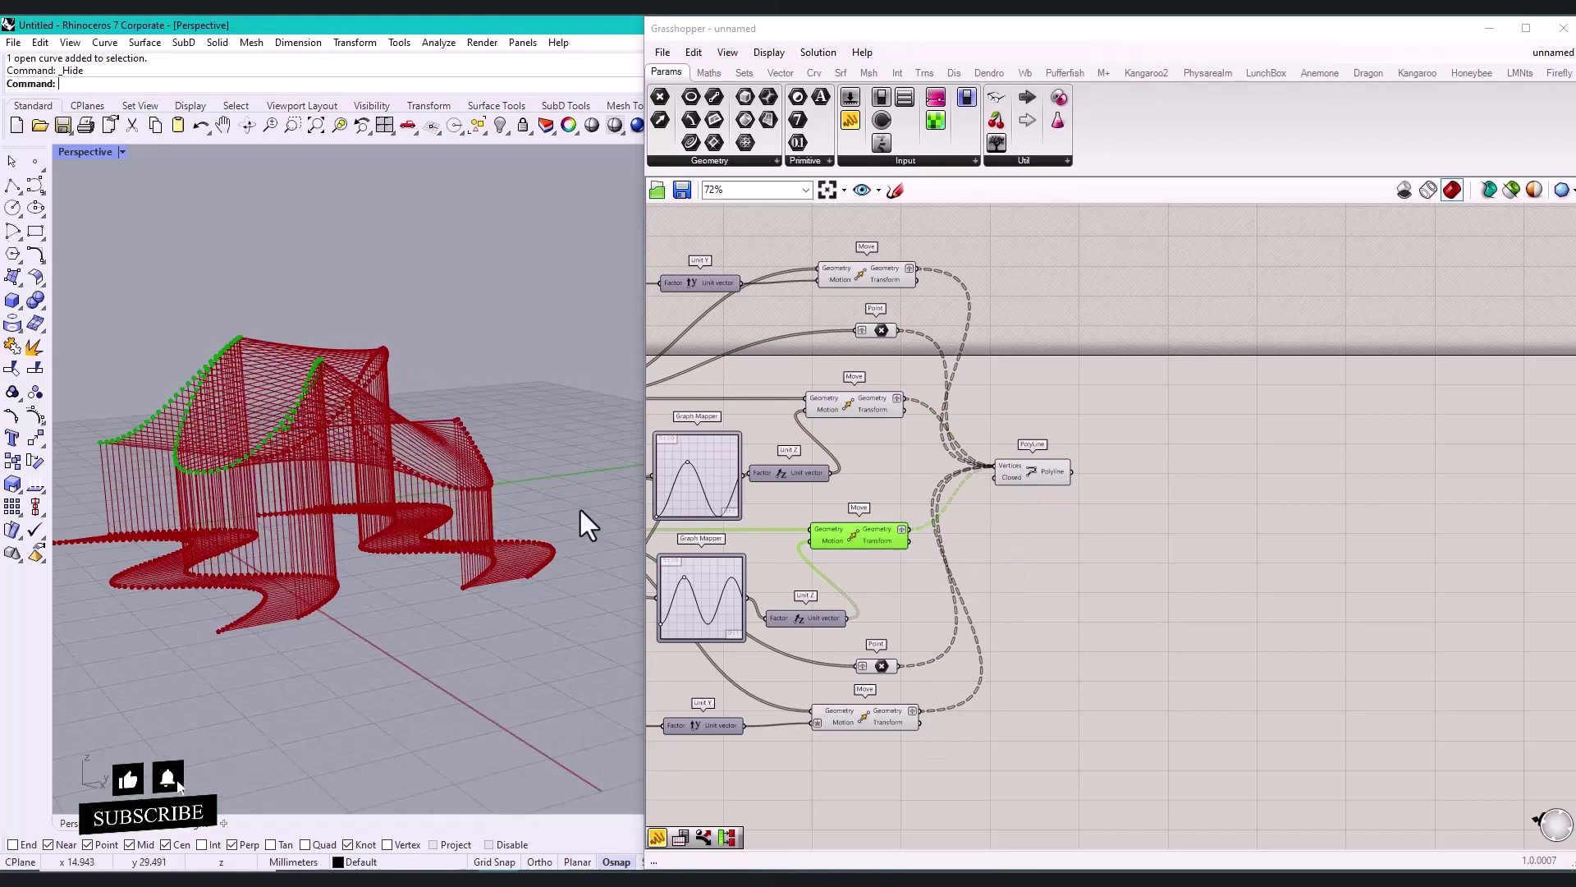
Step: Turn off the previews of the Move and Point components feeding the PolyLine, and flatten its Polyline output
left_click_drag(966, 239, 847, 717)
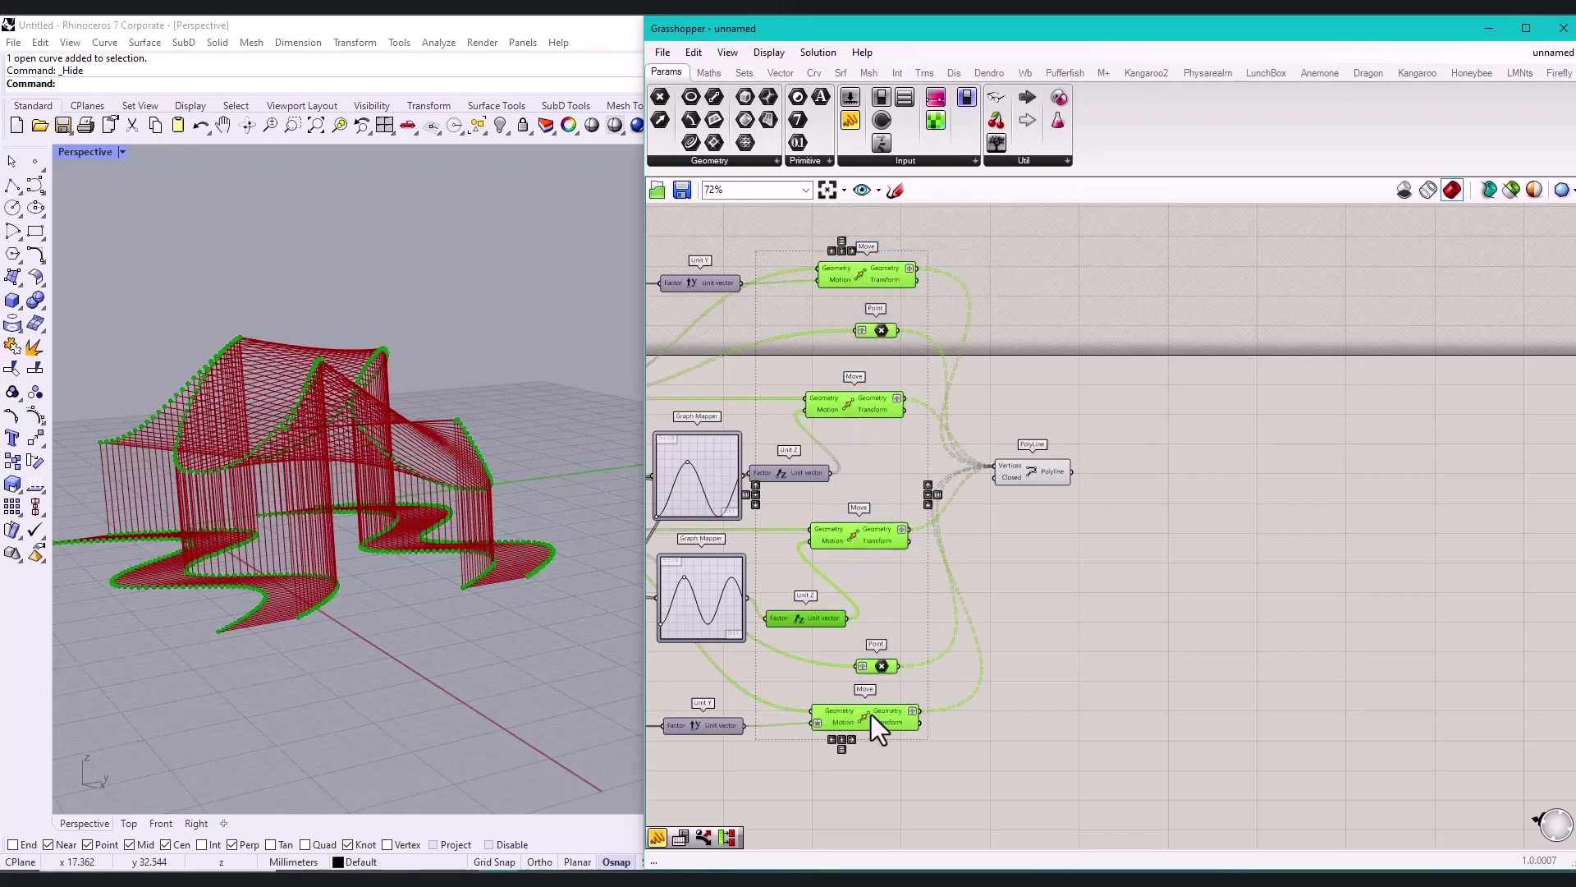
right_click_drag(1182, 616, 1025, 578)
left_click_drag(898, 442, 923, 463)
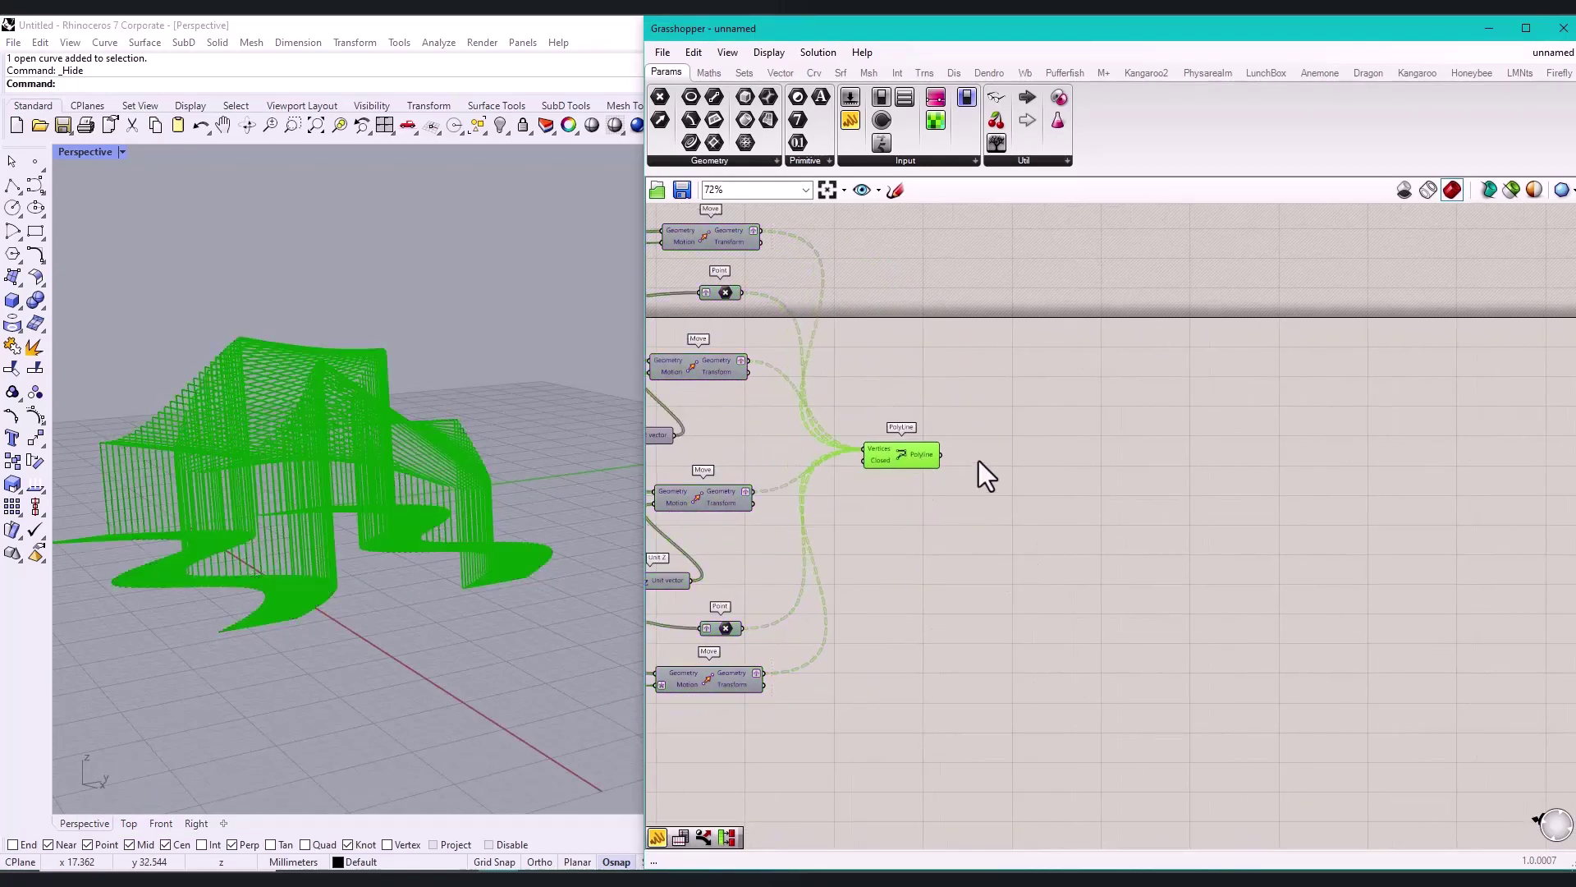
left_click(979, 463)
scroll(928, 455, "up", 3)
right_click(925, 458)
left_click(981, 511)
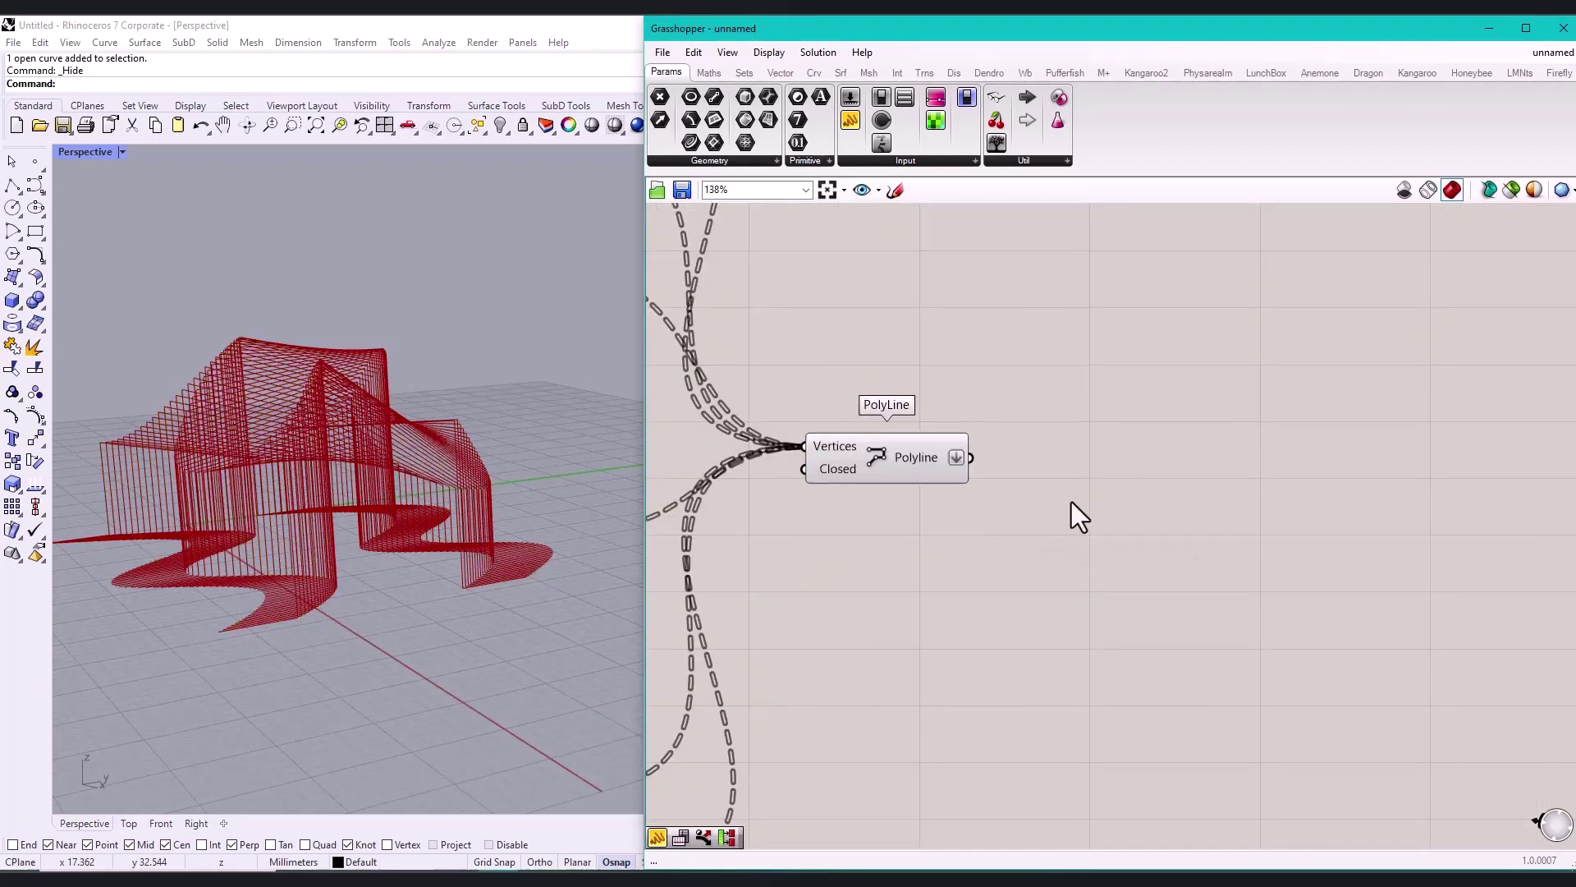
Step: Add a Dispatch component beside the PolyLine and connect the Polyline output to its List input
scroll(968, 474, "up", 1)
double_click(1052, 458)
type("dispa")
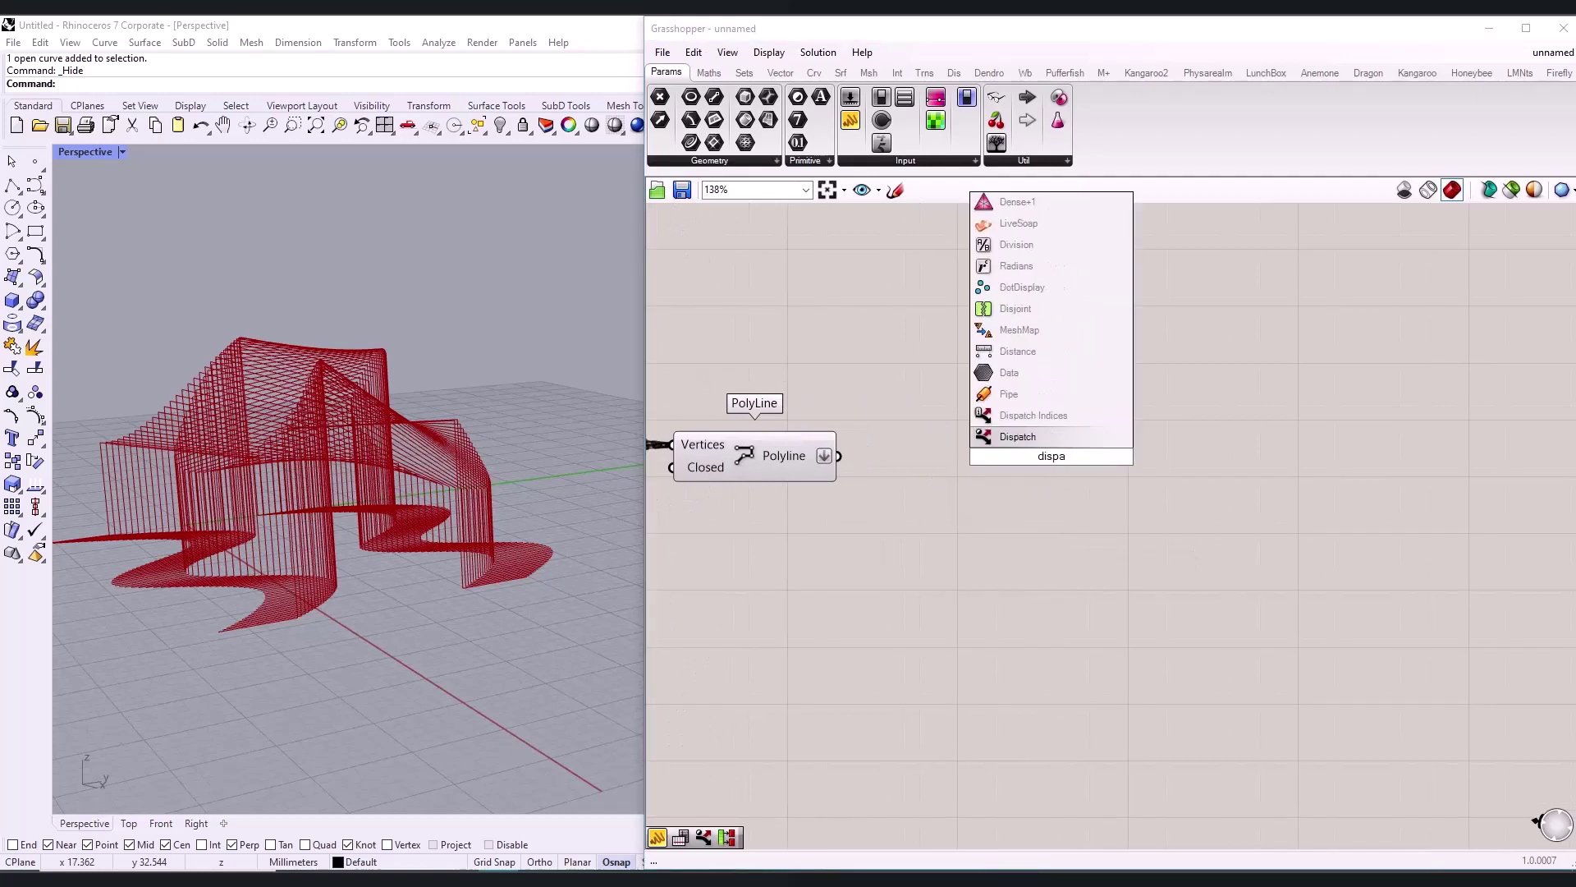
key("Return")
left_click_drag(886, 457, 961, 445)
left_click_drag(1032, 462, 946, 474)
left_click(1151, 470)
Step: Add two Fillet components, wiring Dispatch's List A to the first one's Curve input and List B to the second one's
right_click_drag(1190, 478, 1020, 410)
double_click(1057, 397)
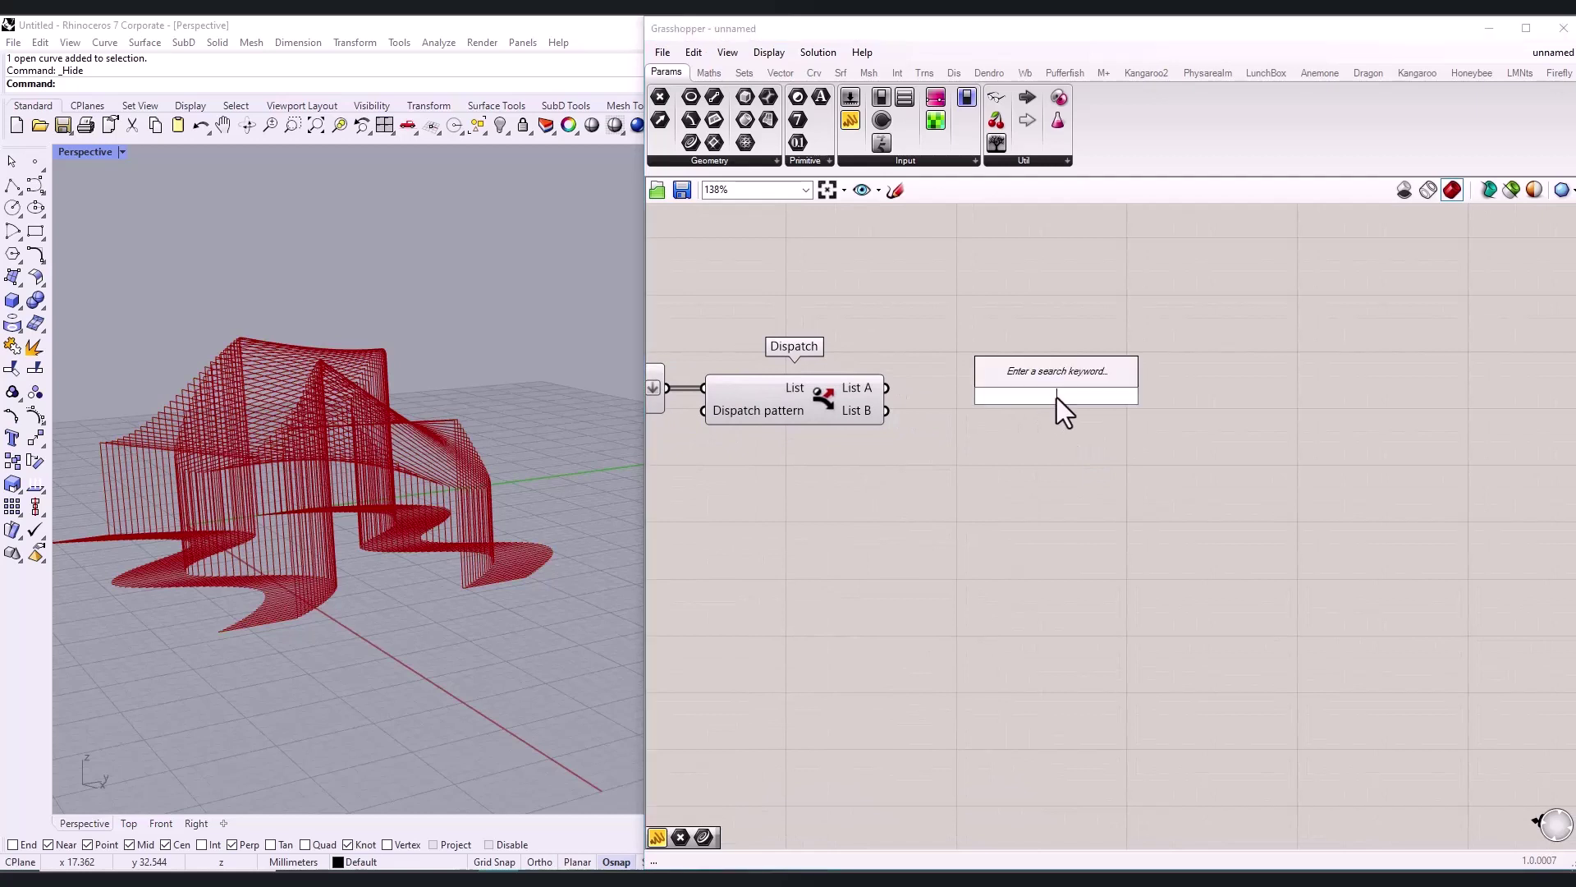
type("fillet")
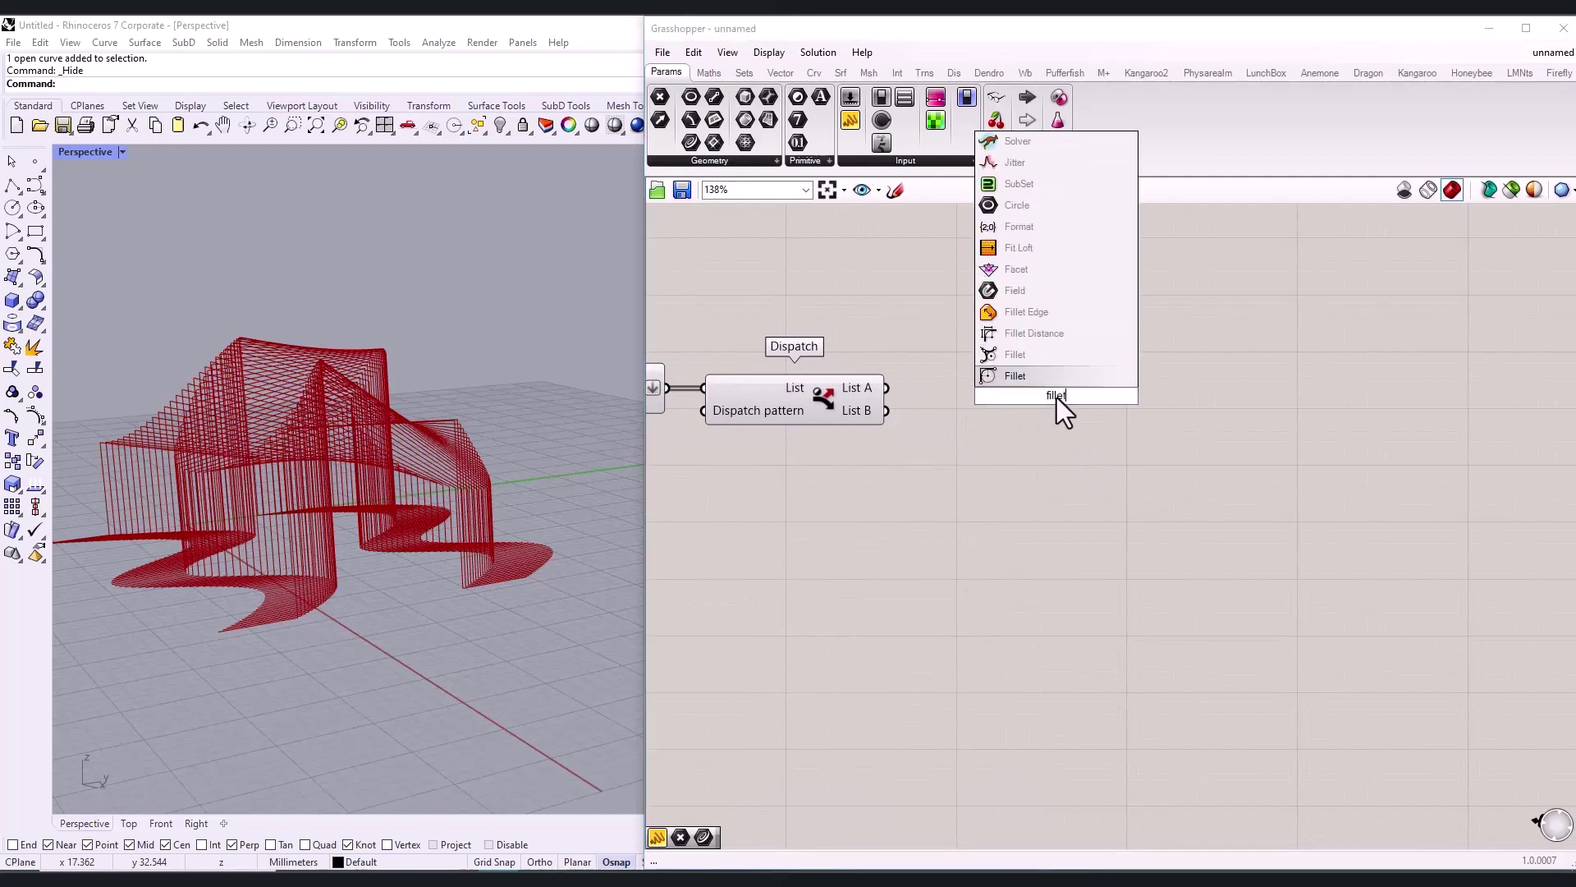
key("Return")
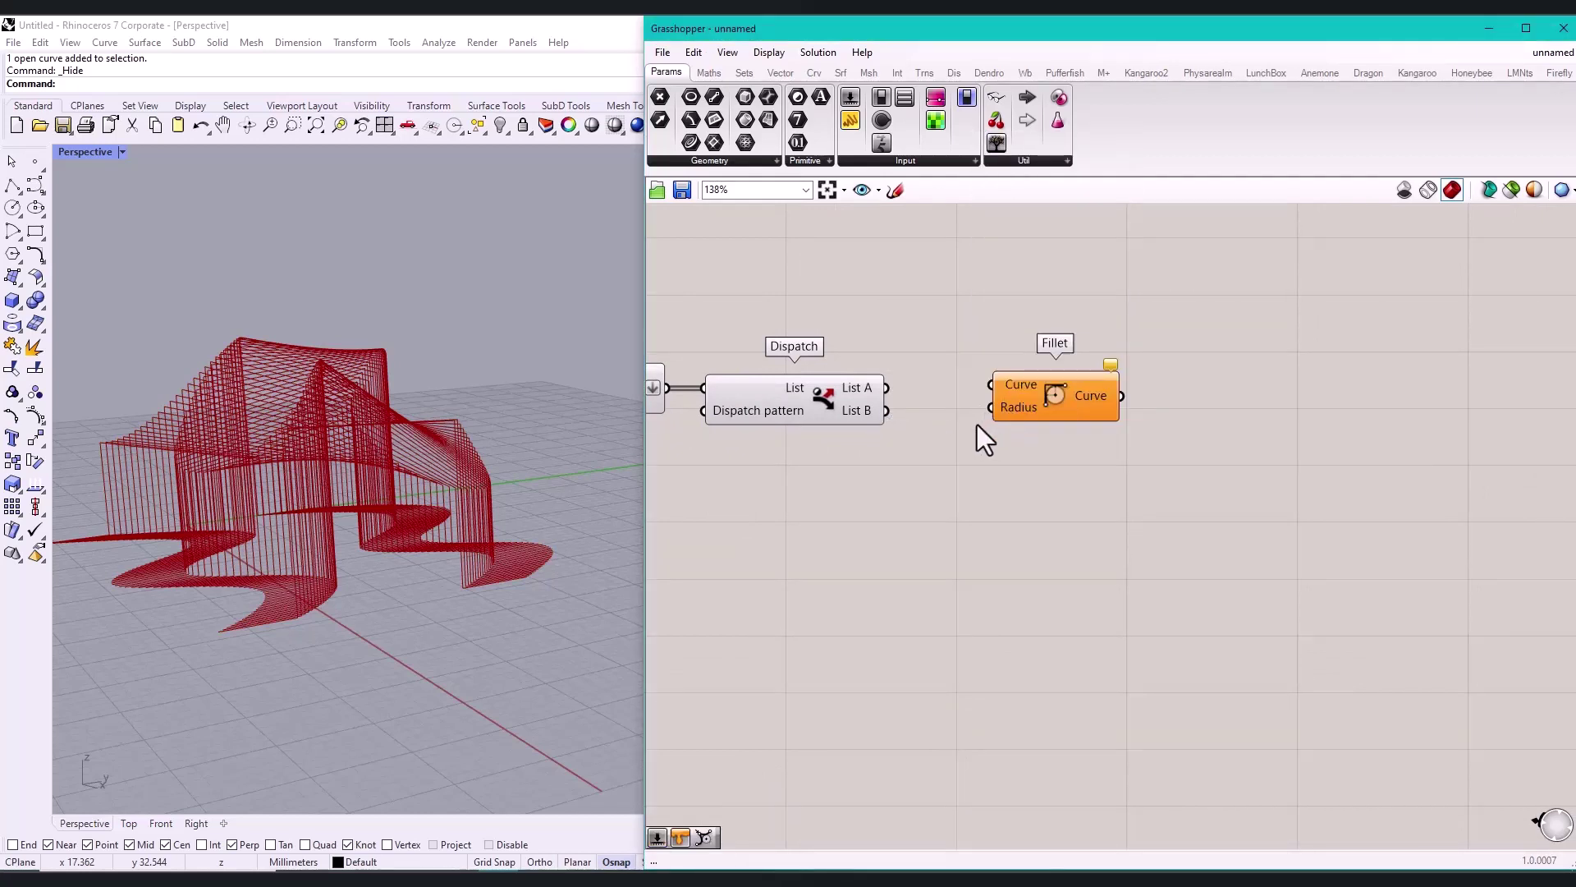
left_click_drag(889, 386, 991, 385)
left_click_drag(1059, 394, 1115, 477)
key("ctrl+c")
key("ctrl+v")
left_click_drag(886, 412, 1041, 476)
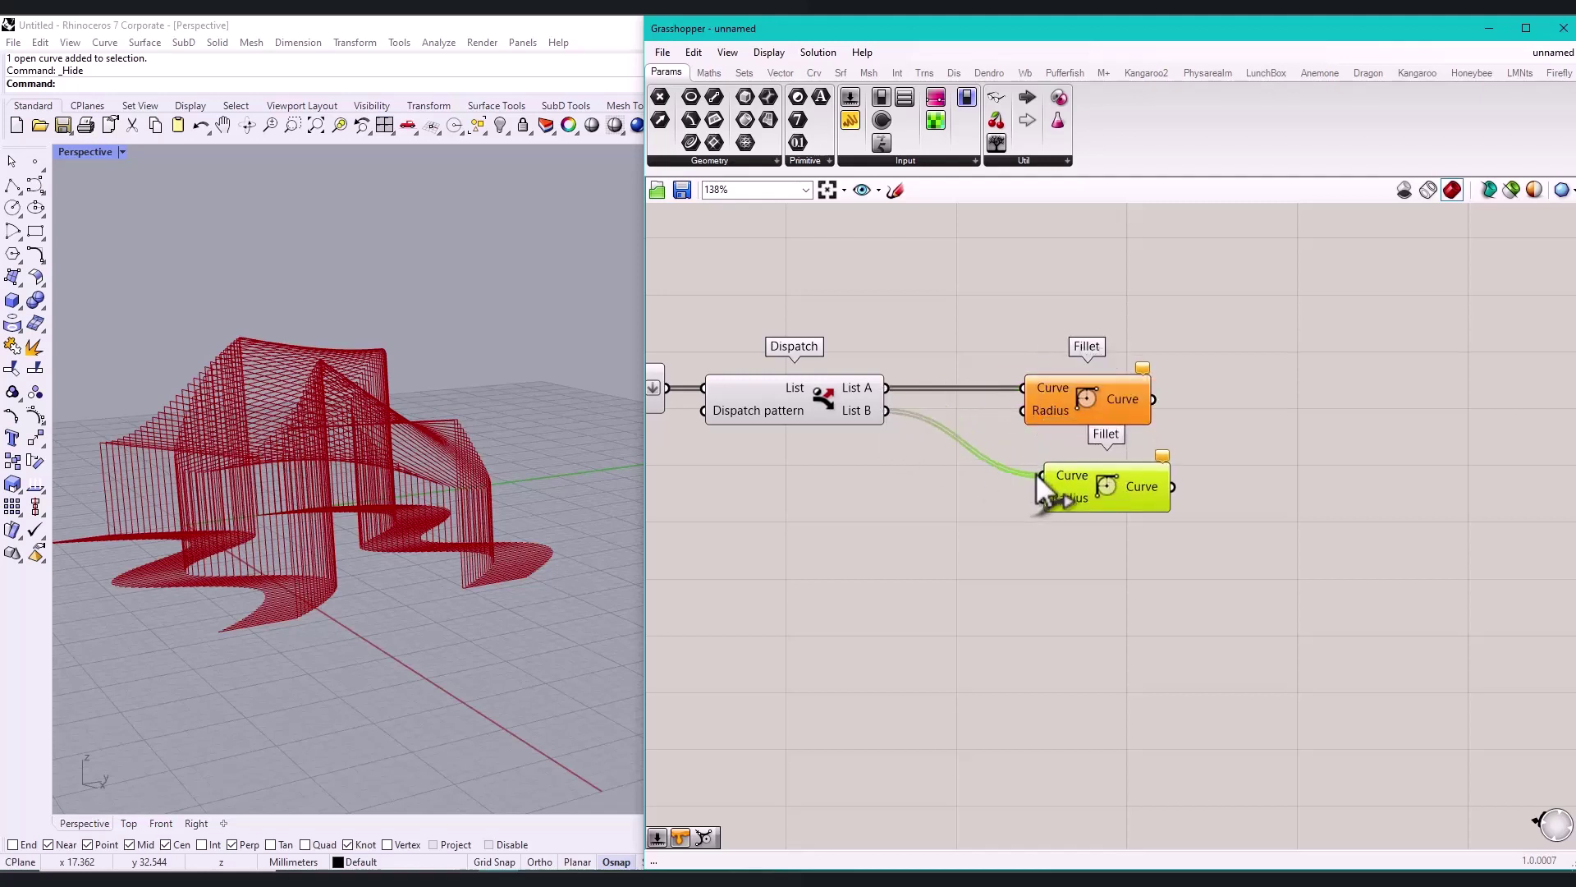
Step: Add a 0.3 number slider, wire it to the Radius input of both Fillet components, and align the second Fillet under the first
double_click(918, 487)
type("0.3")
key("Return")
left_click_drag(918, 487, 820, 469)
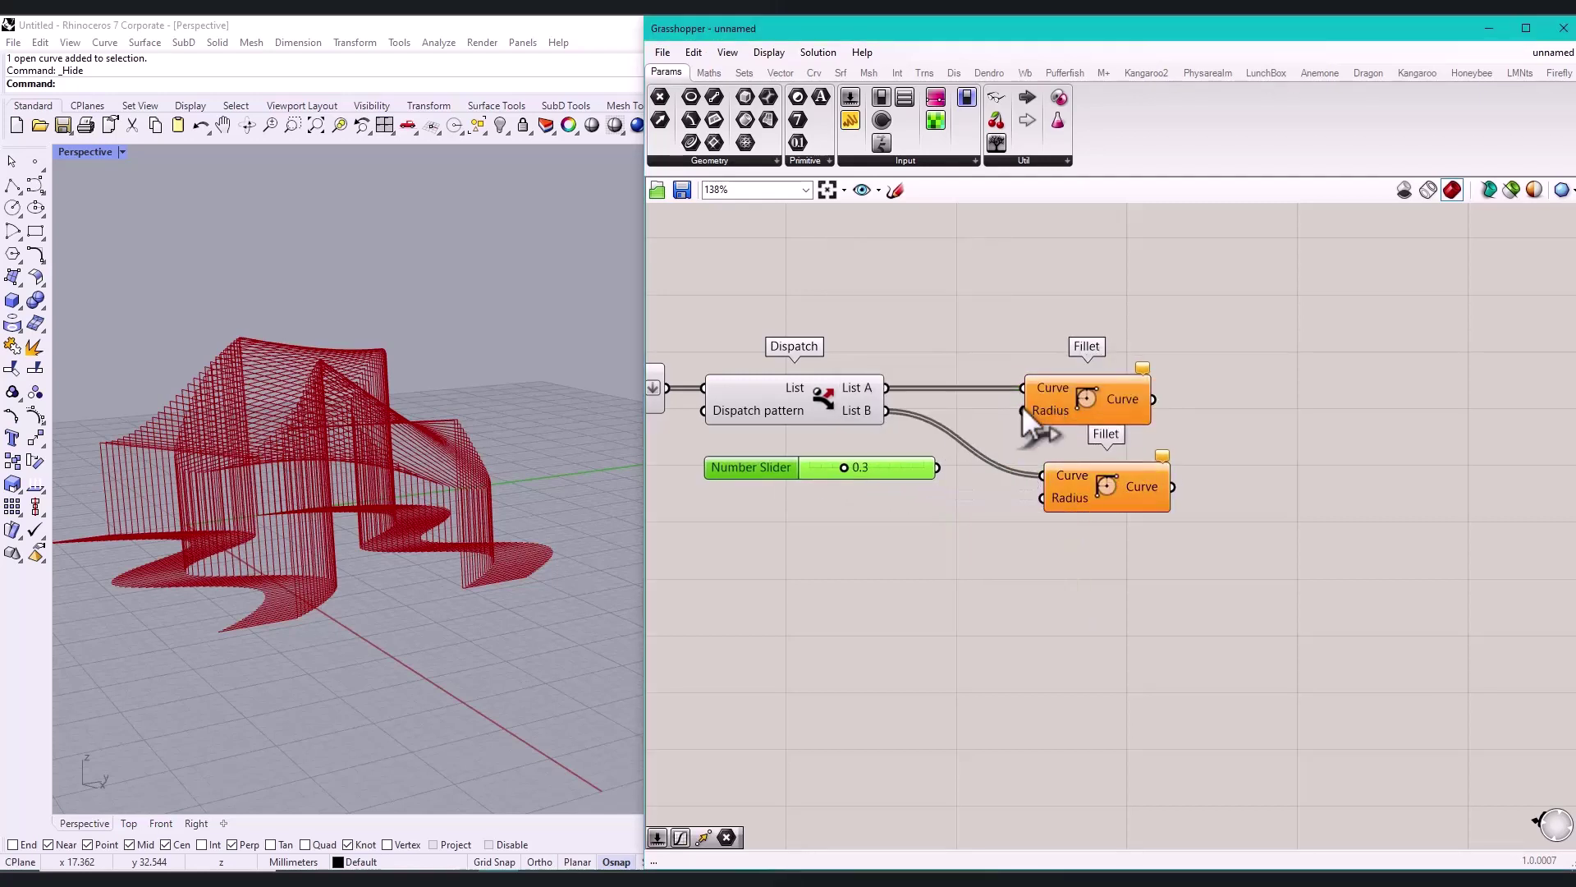
left_click_drag(1021, 409, 1042, 497)
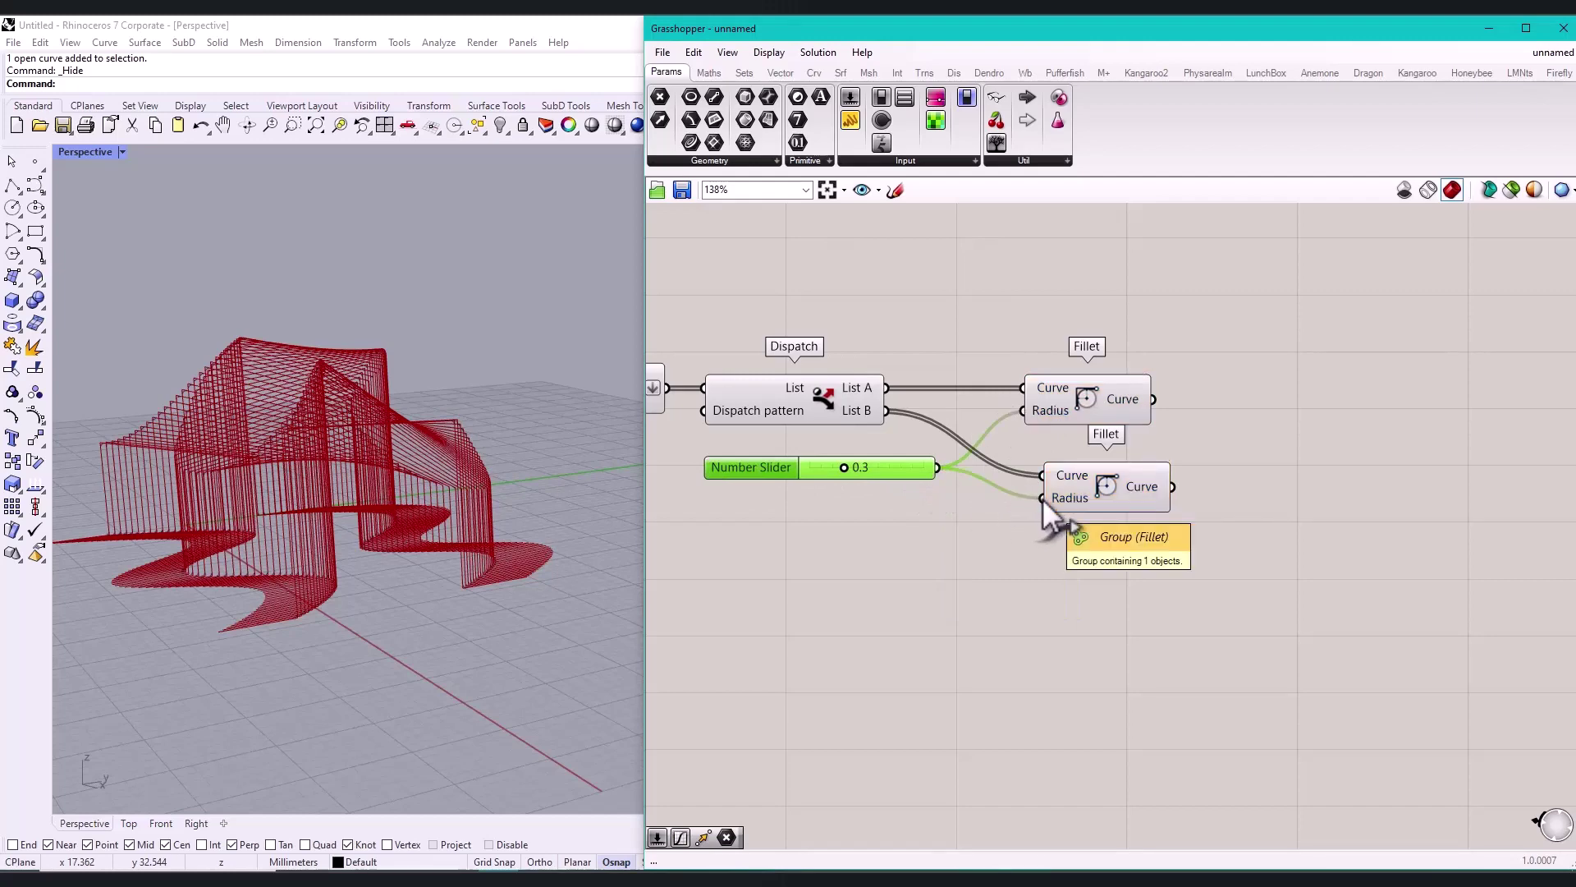
left_click_drag(1143, 487, 1125, 491)
Step: Turn off the previews of the Dispatch component and the PolyLine feeding it, so only the filleted curves are displayed
left_click(795, 411)
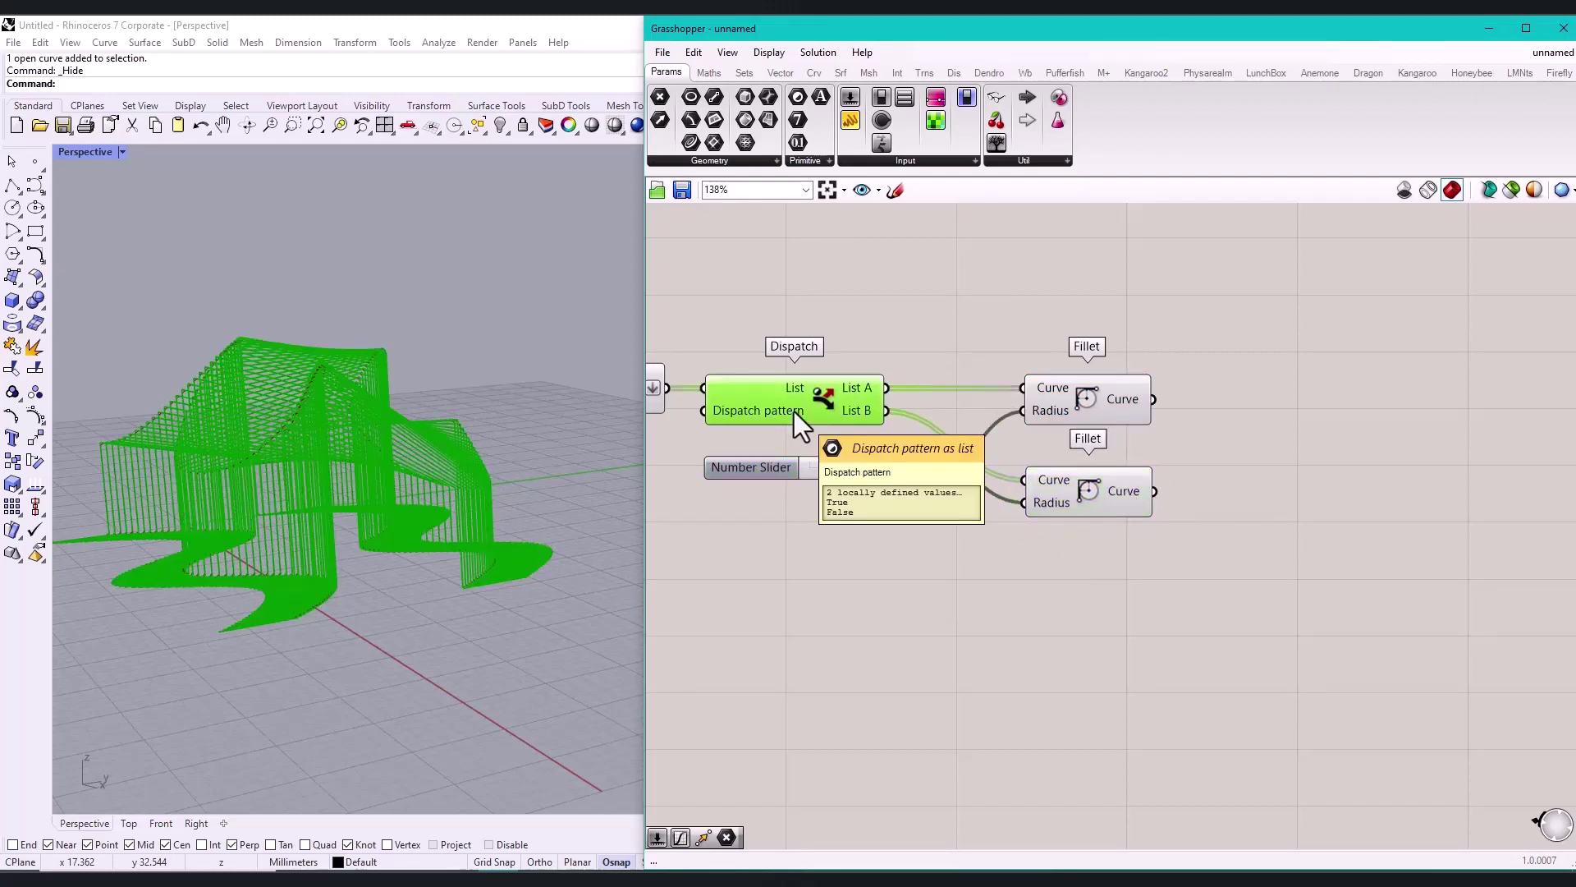
left_click(655, 386)
scroll(451, 551, "up", 5)
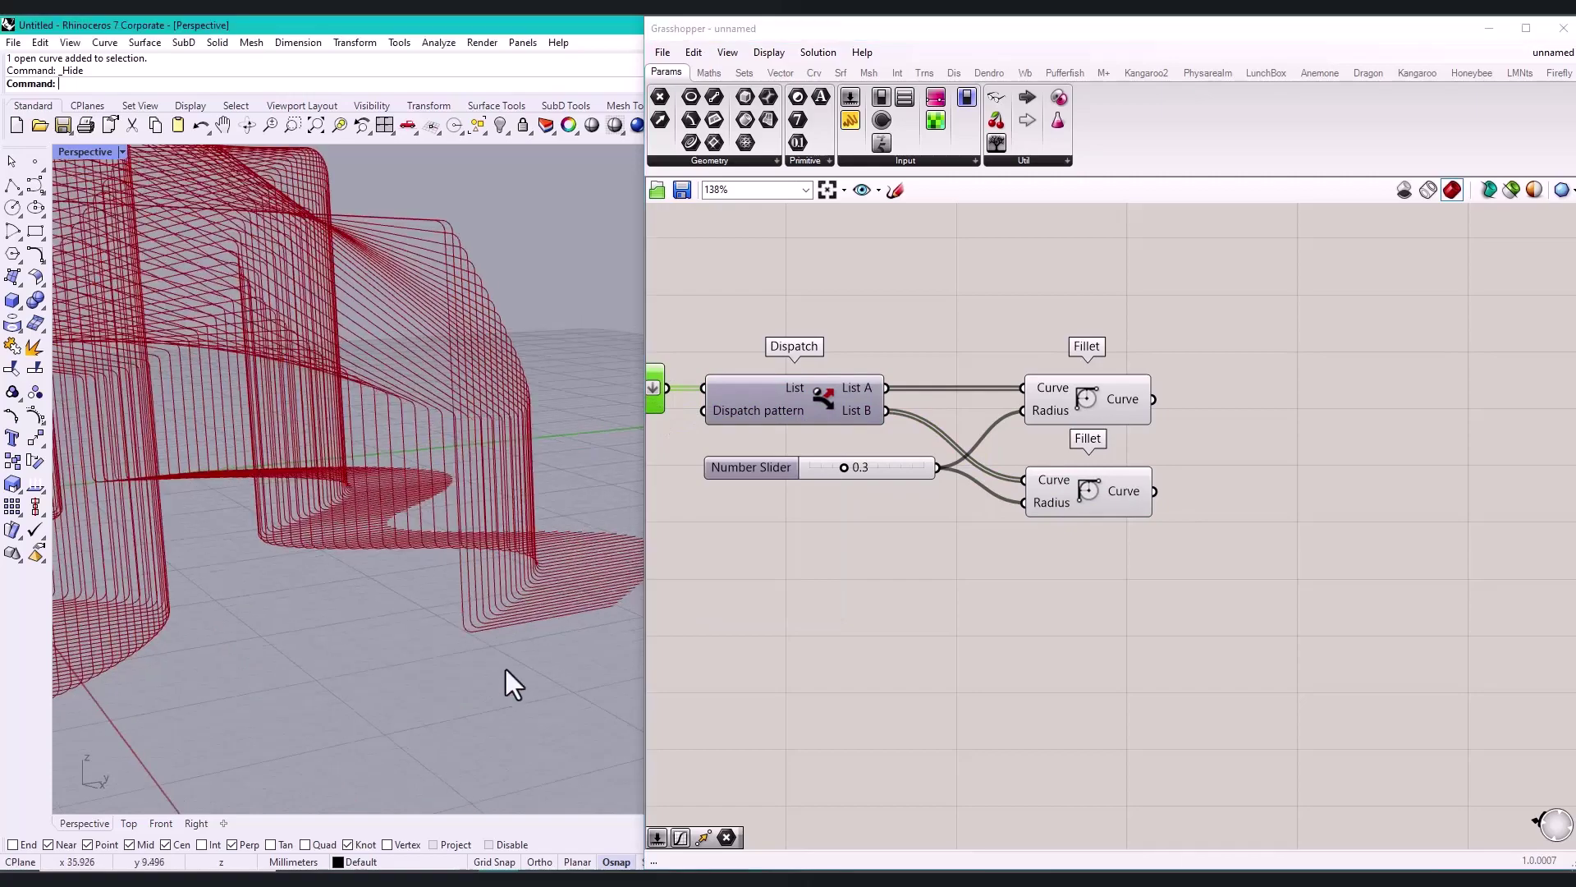
scroll(484, 657, "down", 2)
right_click_drag(465, 649, 498, 637)
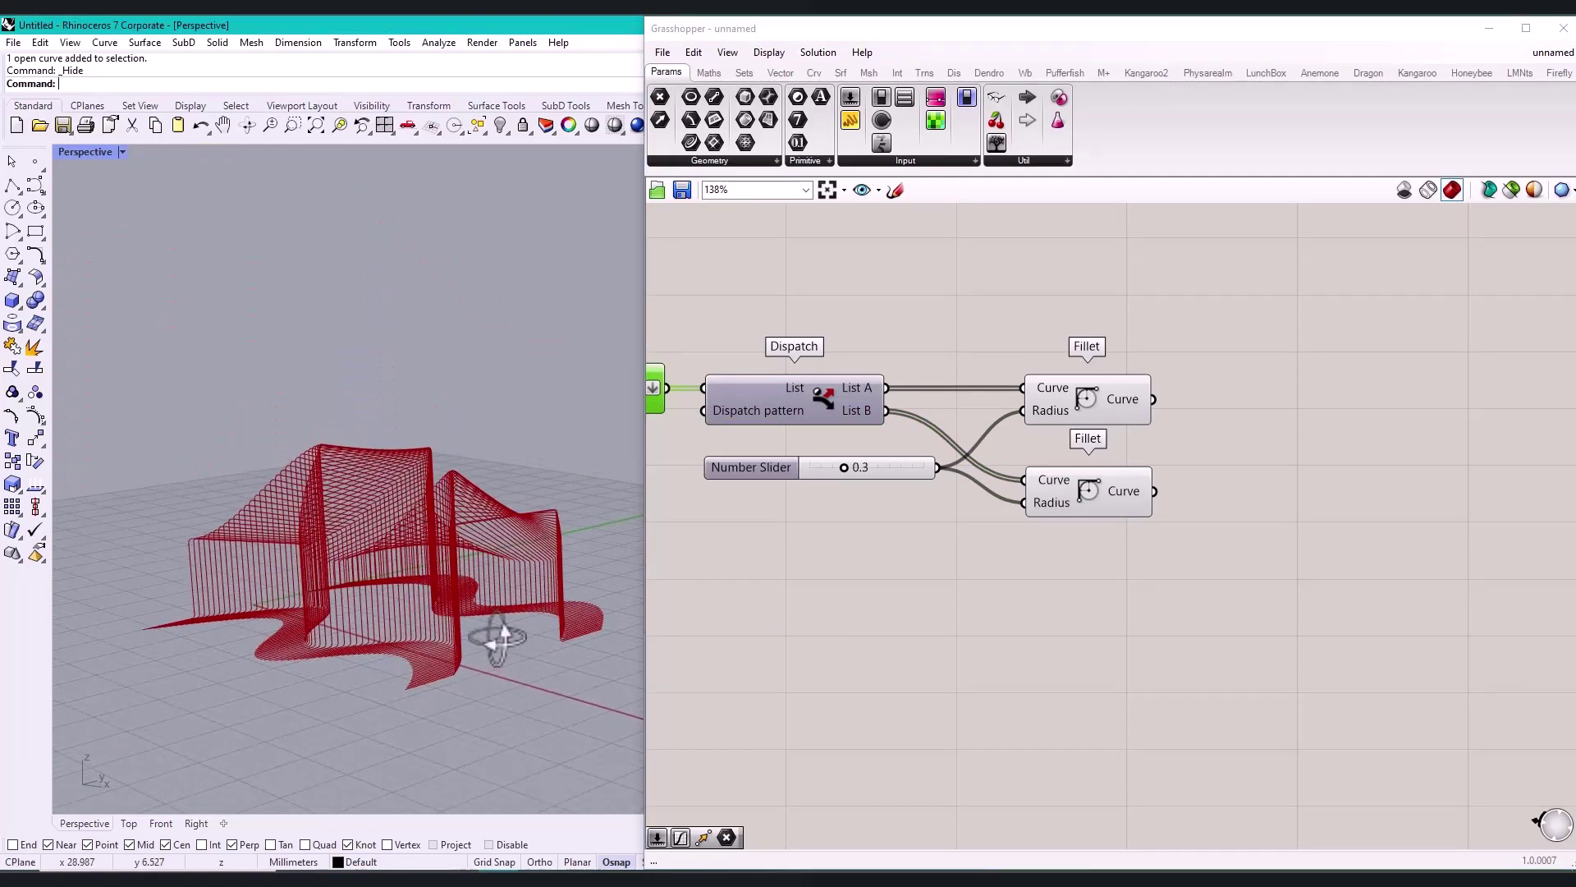
Step: Add a Pipe component beyond the Fillets and place a copy of it below for the second set of curves
right_click_drag(1237, 540, 1120, 529)
double_click(1175, 422)
type("pi")
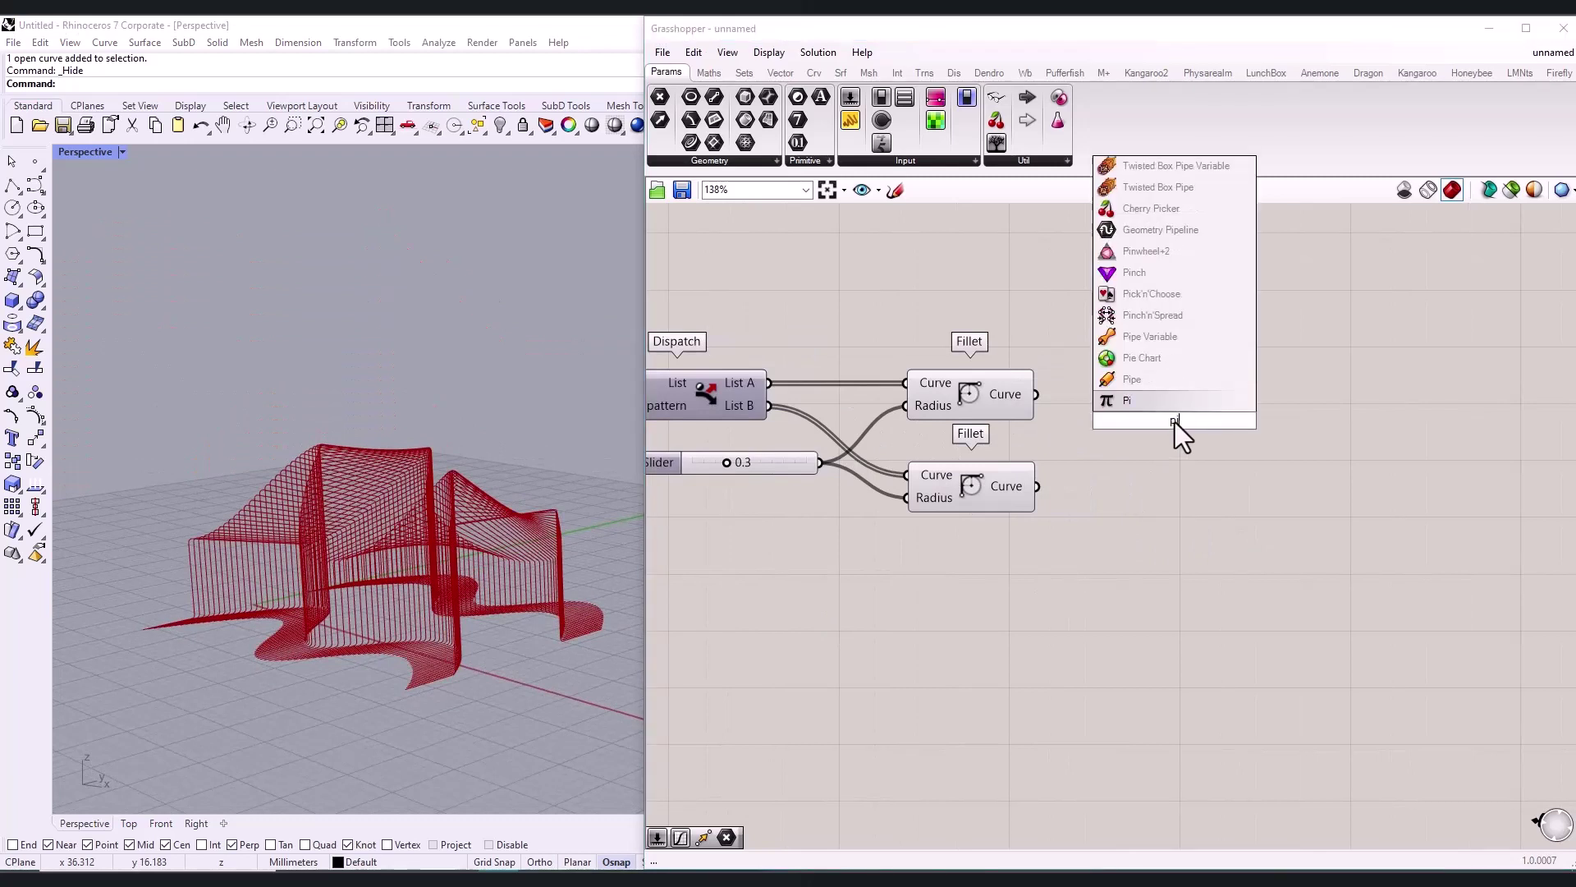
type("pe")
left_click(1165, 400)
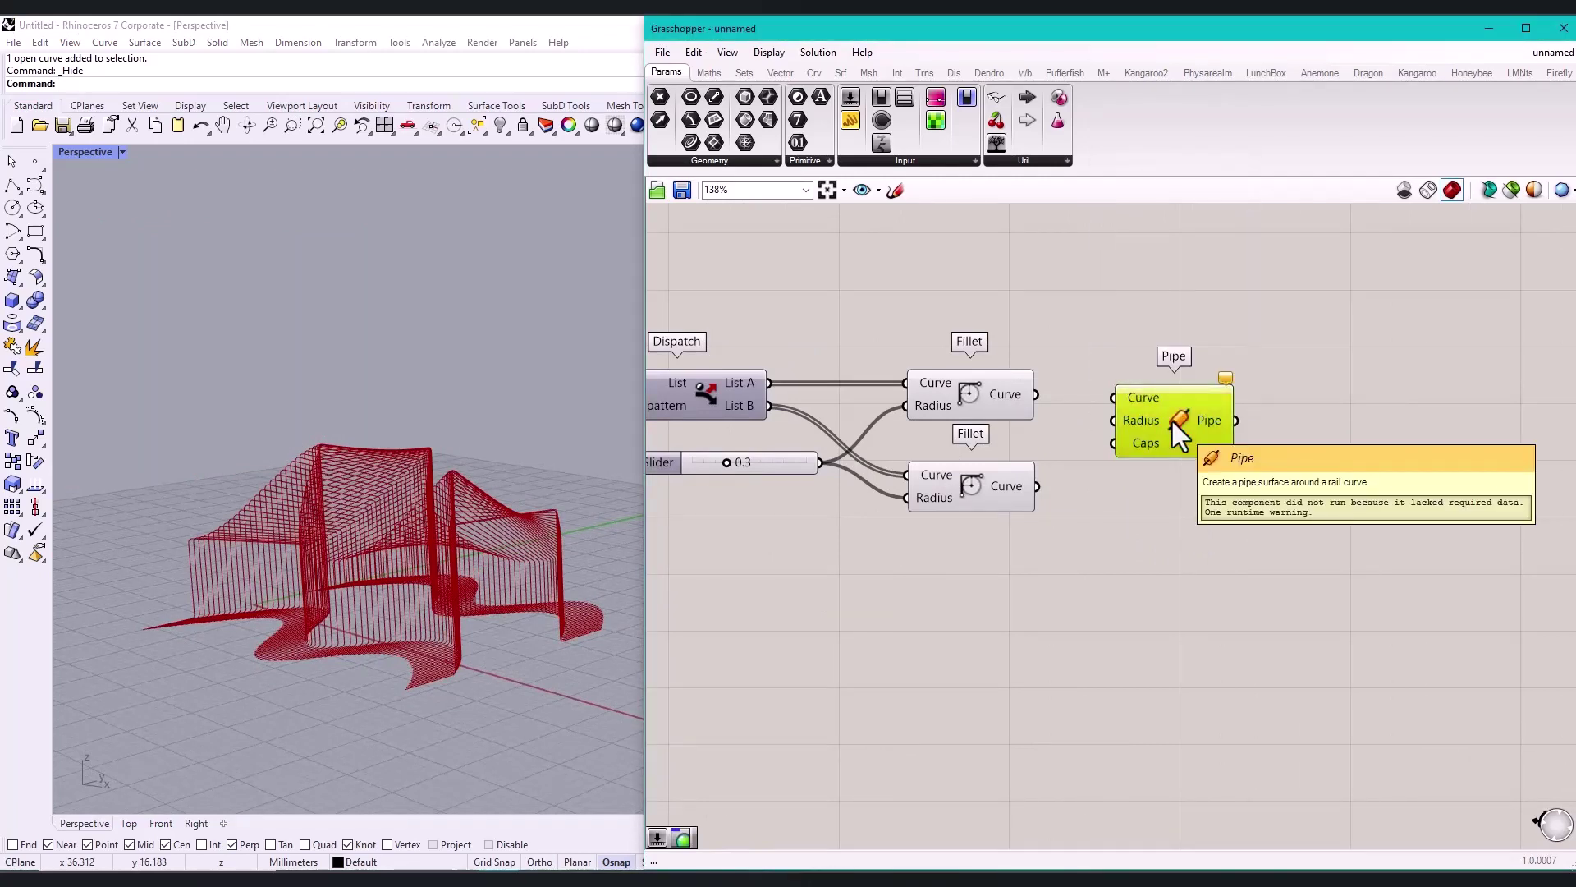
left_click_drag(1172, 421, 1185, 520, "alt")
left_click(1180, 408)
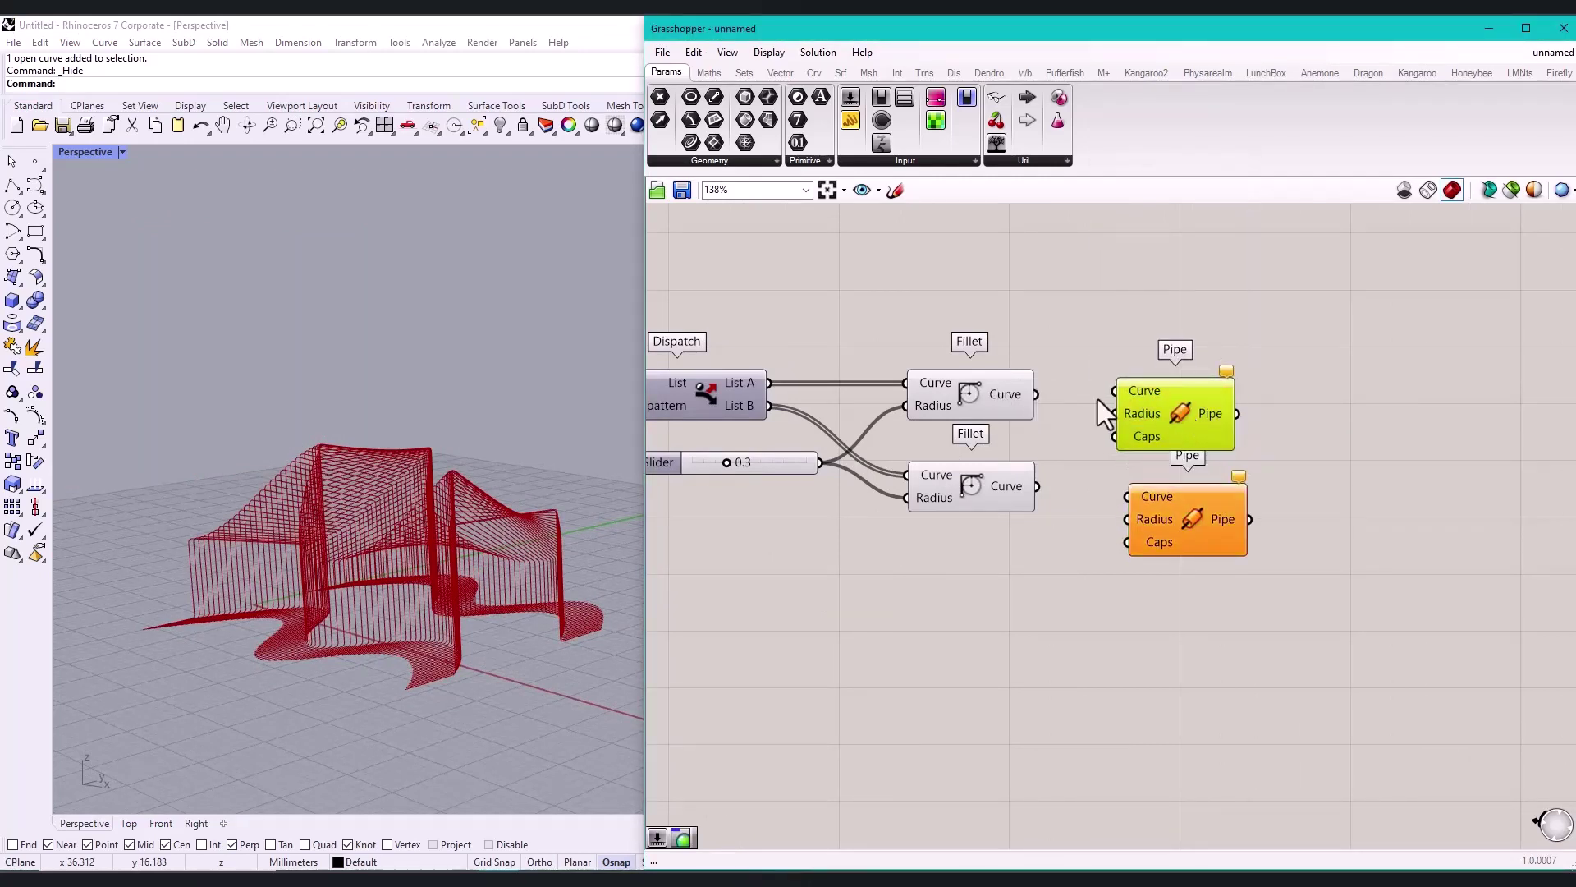
Step: Feed a 0.1 number slider into both Pipes' Radius inputs and connect each Fillet's Curve output to its corresponding Pipe's Curve input
double_click(1130, 320)
type("0.1")
key("Return")
left_click_drag(1130, 321, 946, 442)
left_click_drag(1066, 438, 1128, 521)
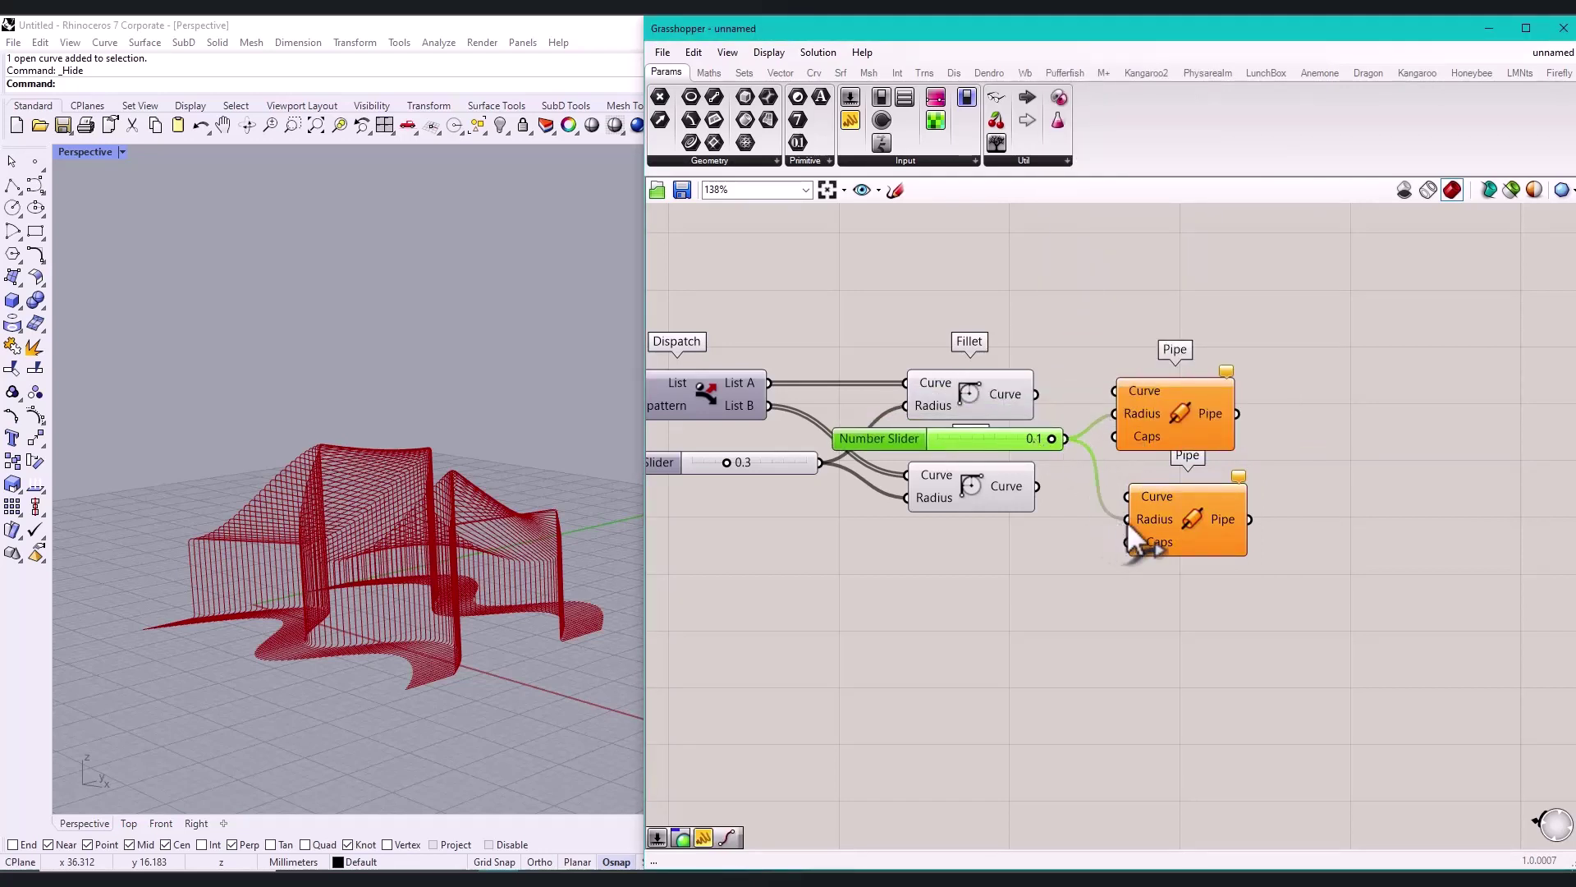
left_click_drag(1036, 394, 1115, 391)
left_click_drag(1037, 486, 1128, 496)
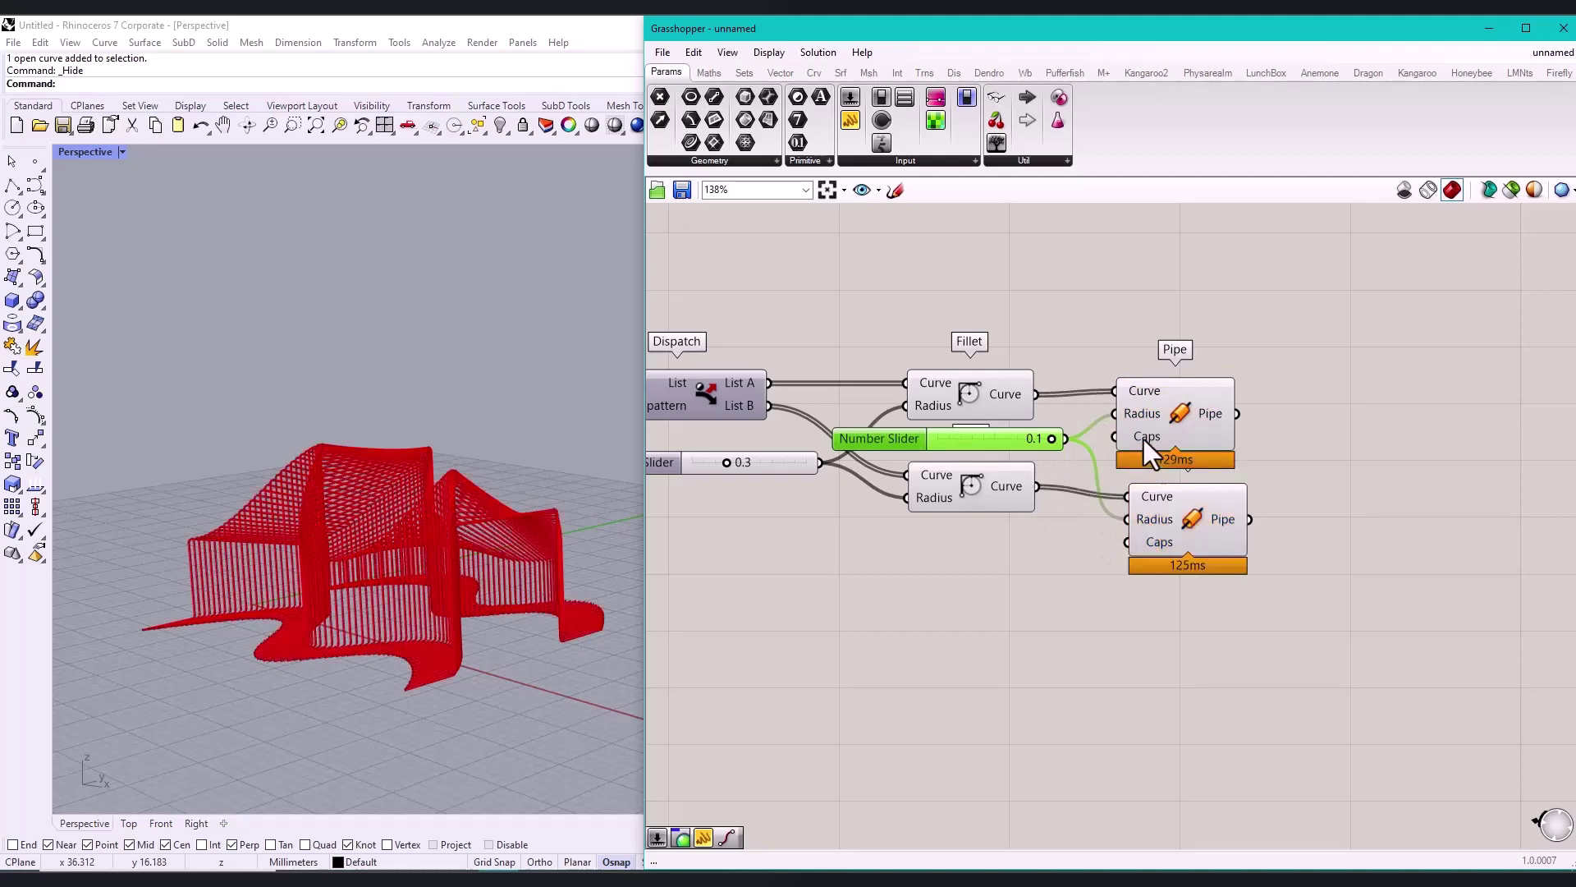
Step: Choose the end cap type for the Caps input of both Pipe components
right_click(1144, 440)
left_click(1194, 611)
right_click(1159, 545)
left_click(1199, 722)
Step: Turn off the previews of both Fillet components, leaving only the pipes displayed
right_click_drag(1284, 653, 1244, 649)
left_click_drag(993, 324, 909, 491)
key("ctrl+q")
right_click_drag(576, 654, 460, 574)
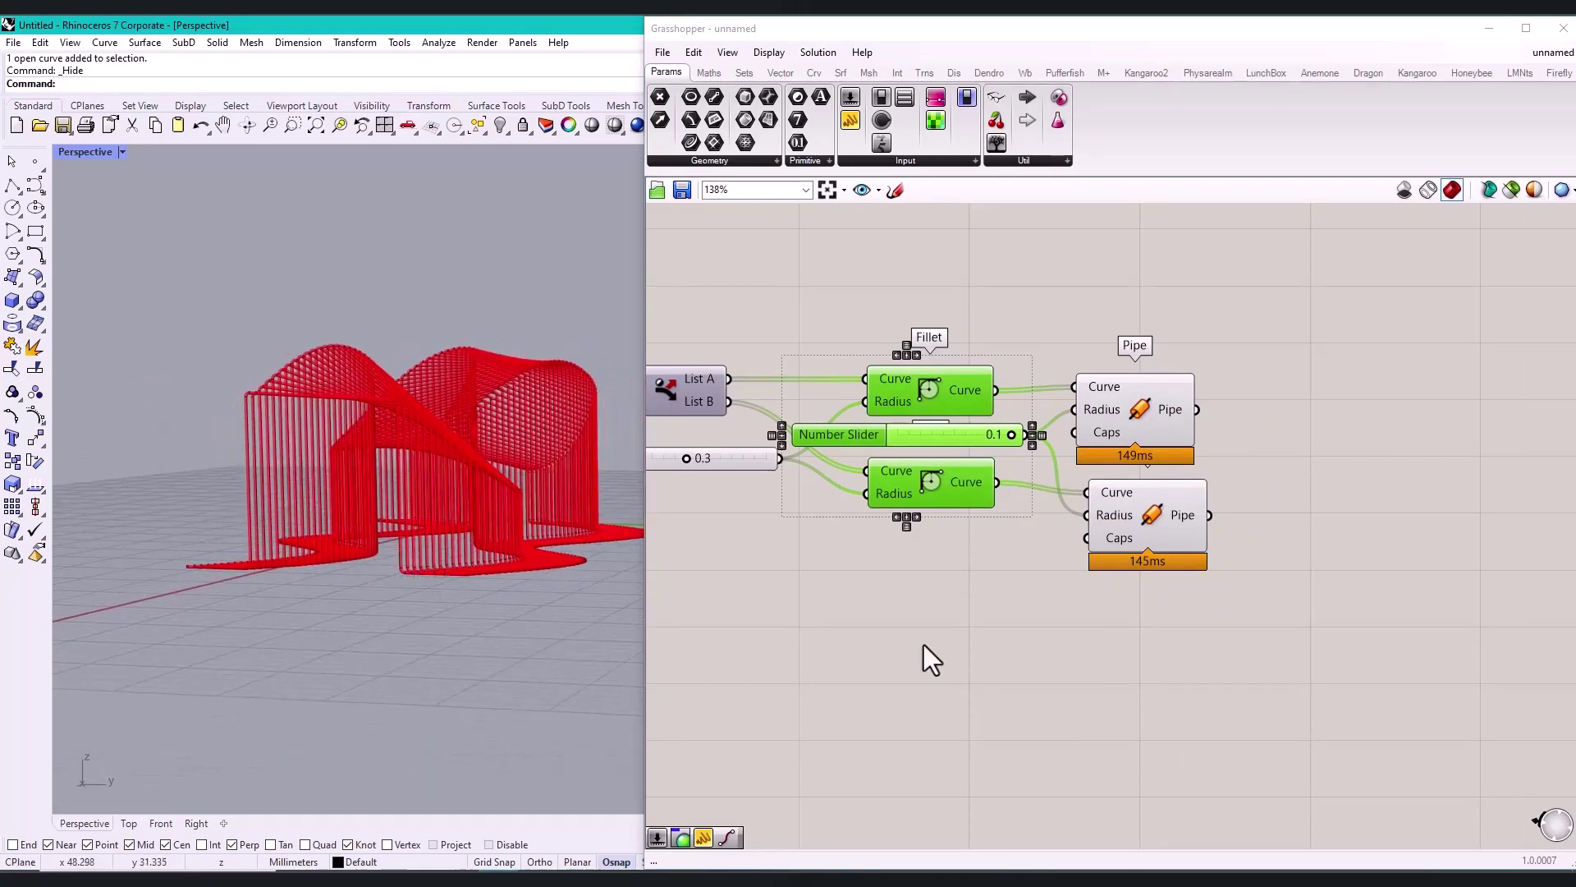
left_click(1036, 532)
Step: Add a Custom Preview component and connect the first Pipe's output to its Geometry input
double_click(1239, 424)
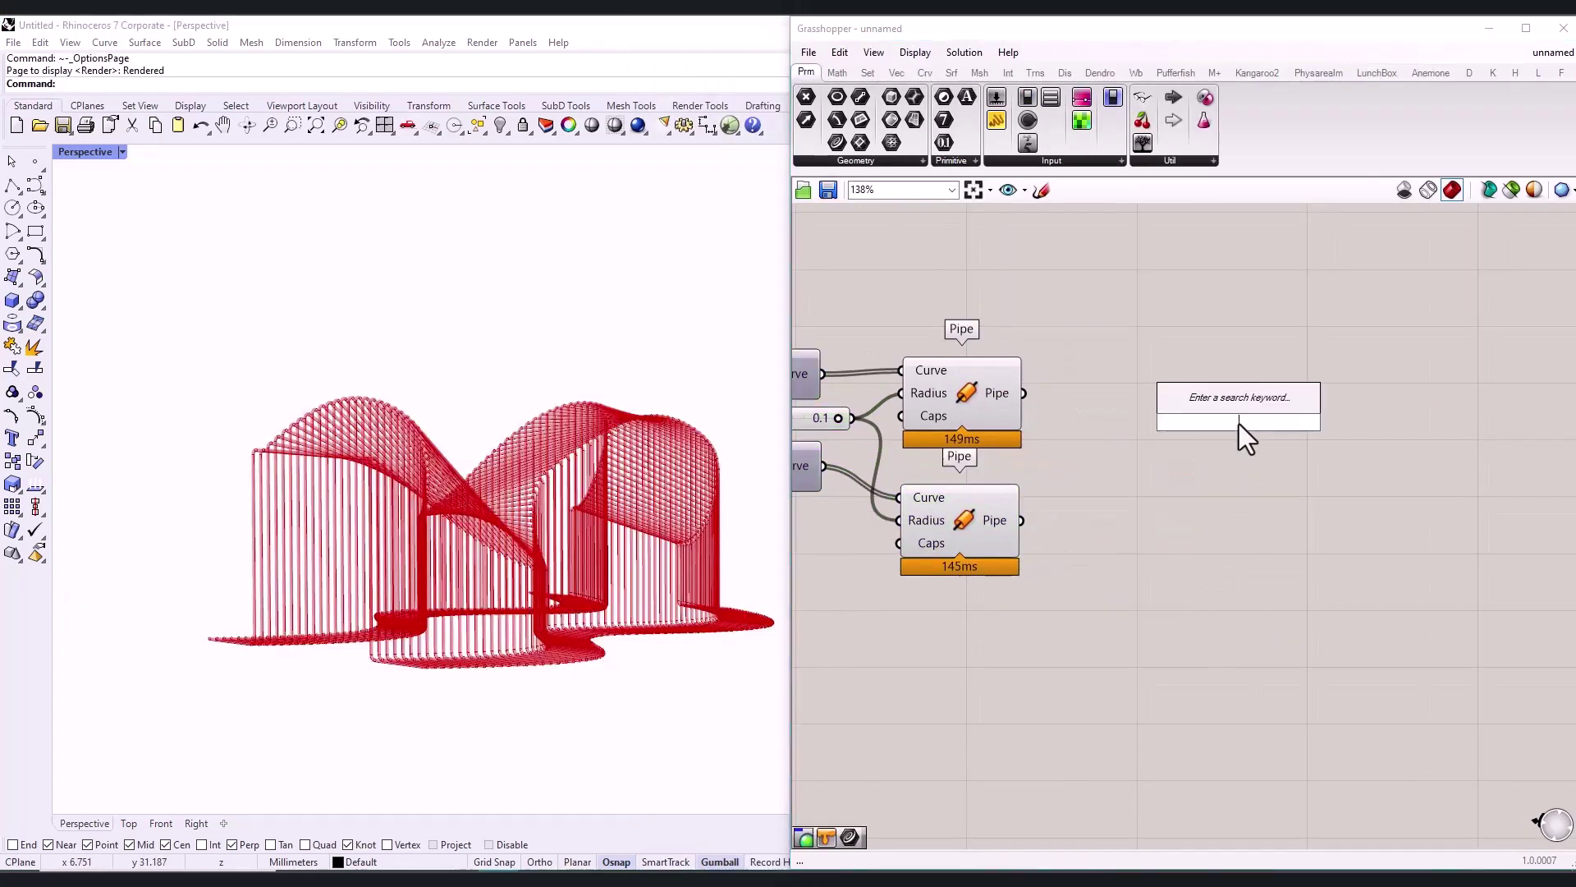
type("c")
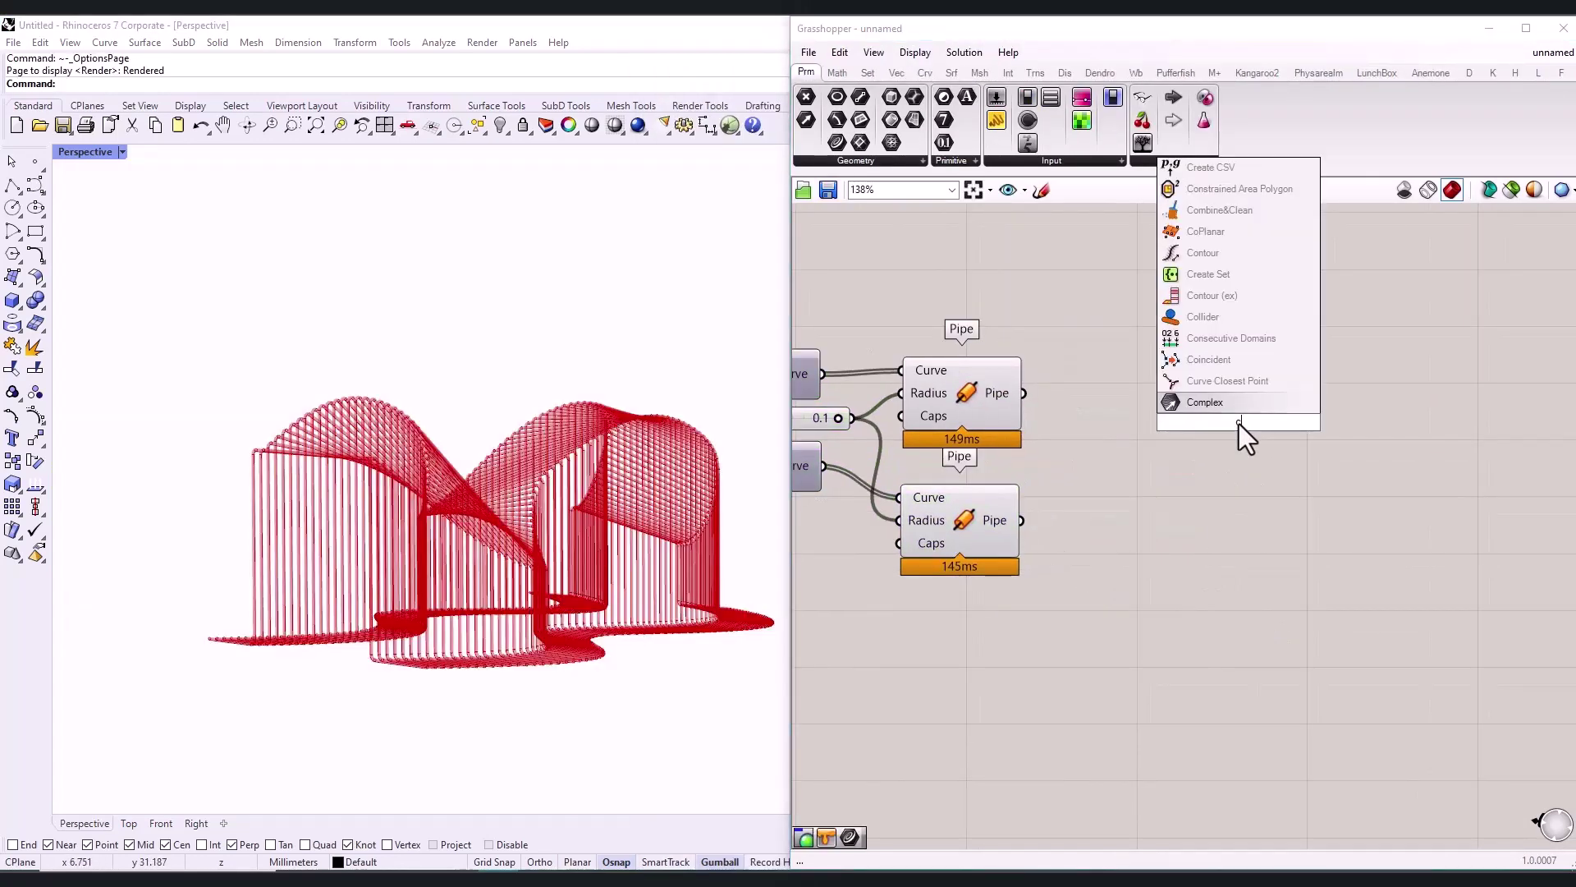
type("ustom")
left_click(1211, 404)
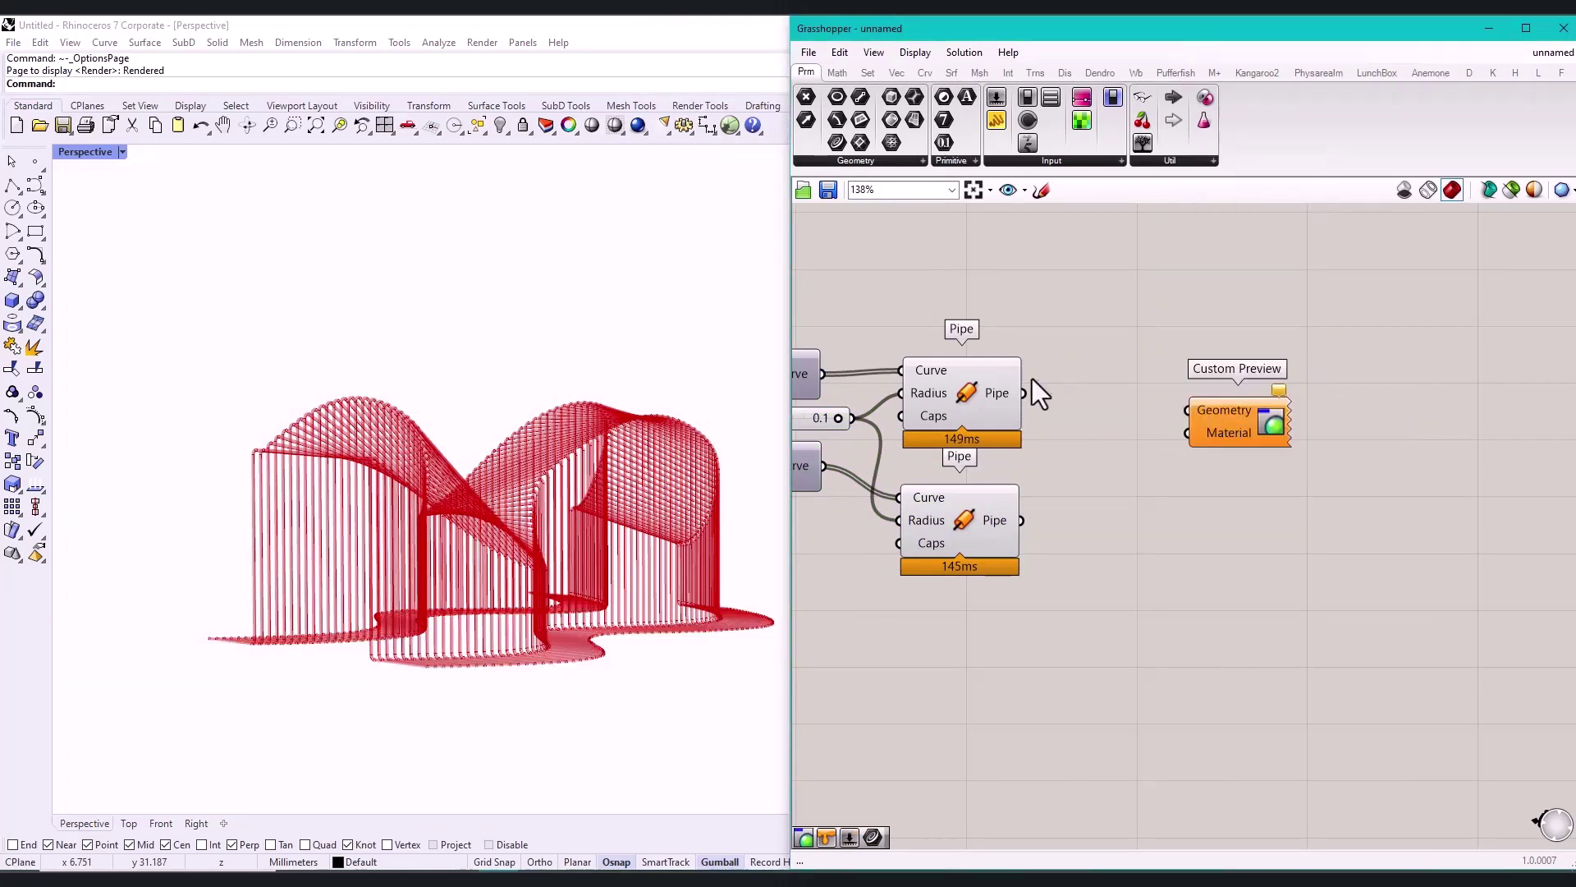
left_click_drag(1026, 393, 1271, 396)
left_click(1092, 394)
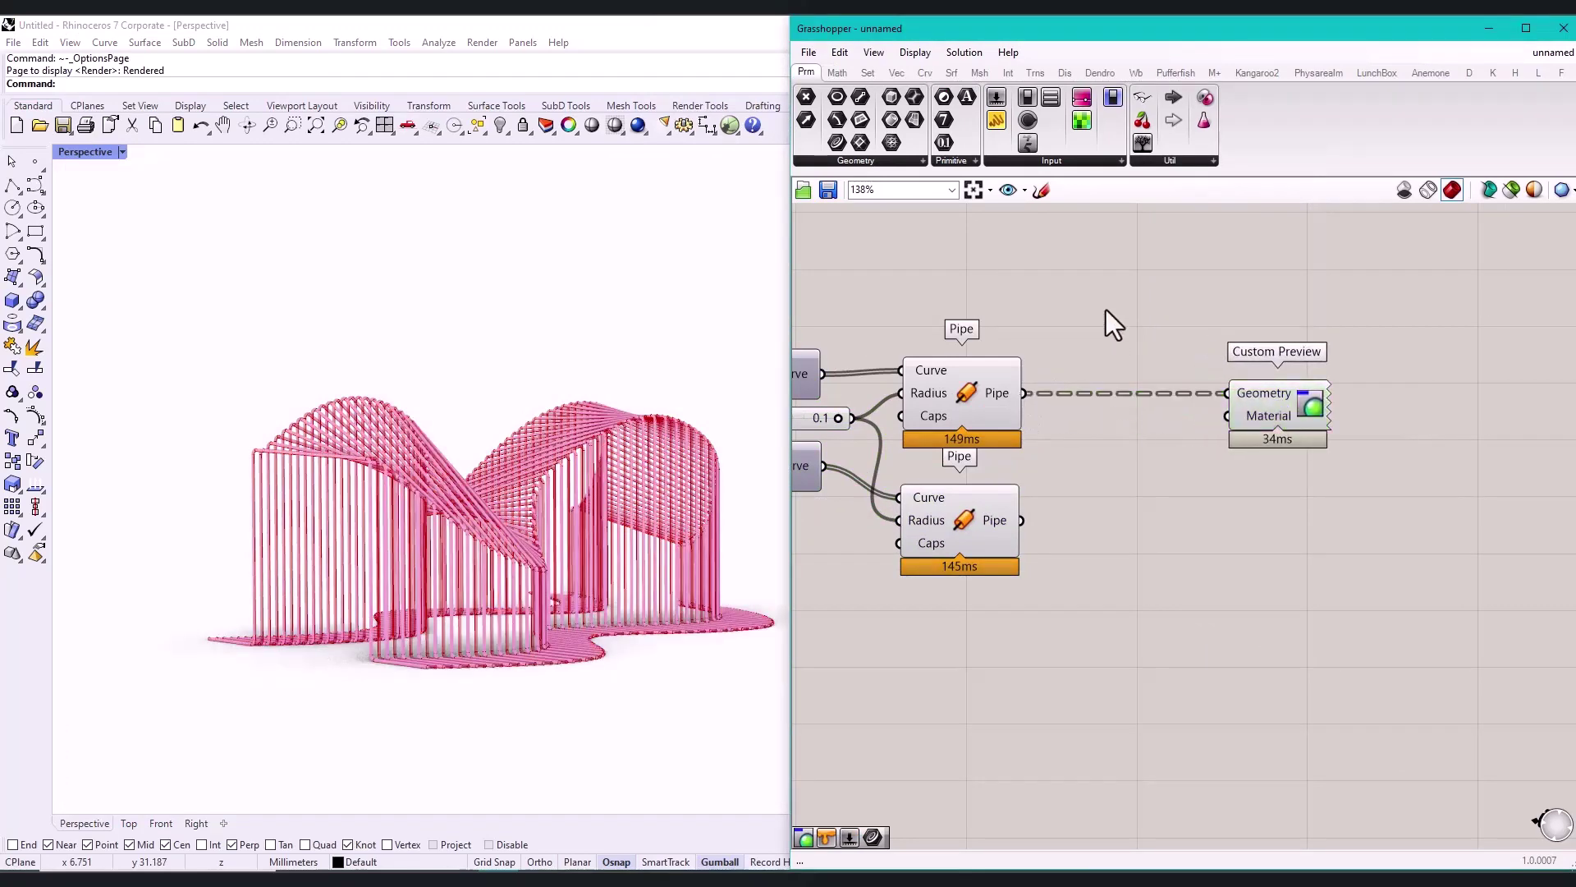
Step: Add a Colour Swatch, set it to muted green (R 154, G 189, B 145), and connect it to the Custom Preview's Material input
double_click(1105, 310)
type("Colour Swatch")
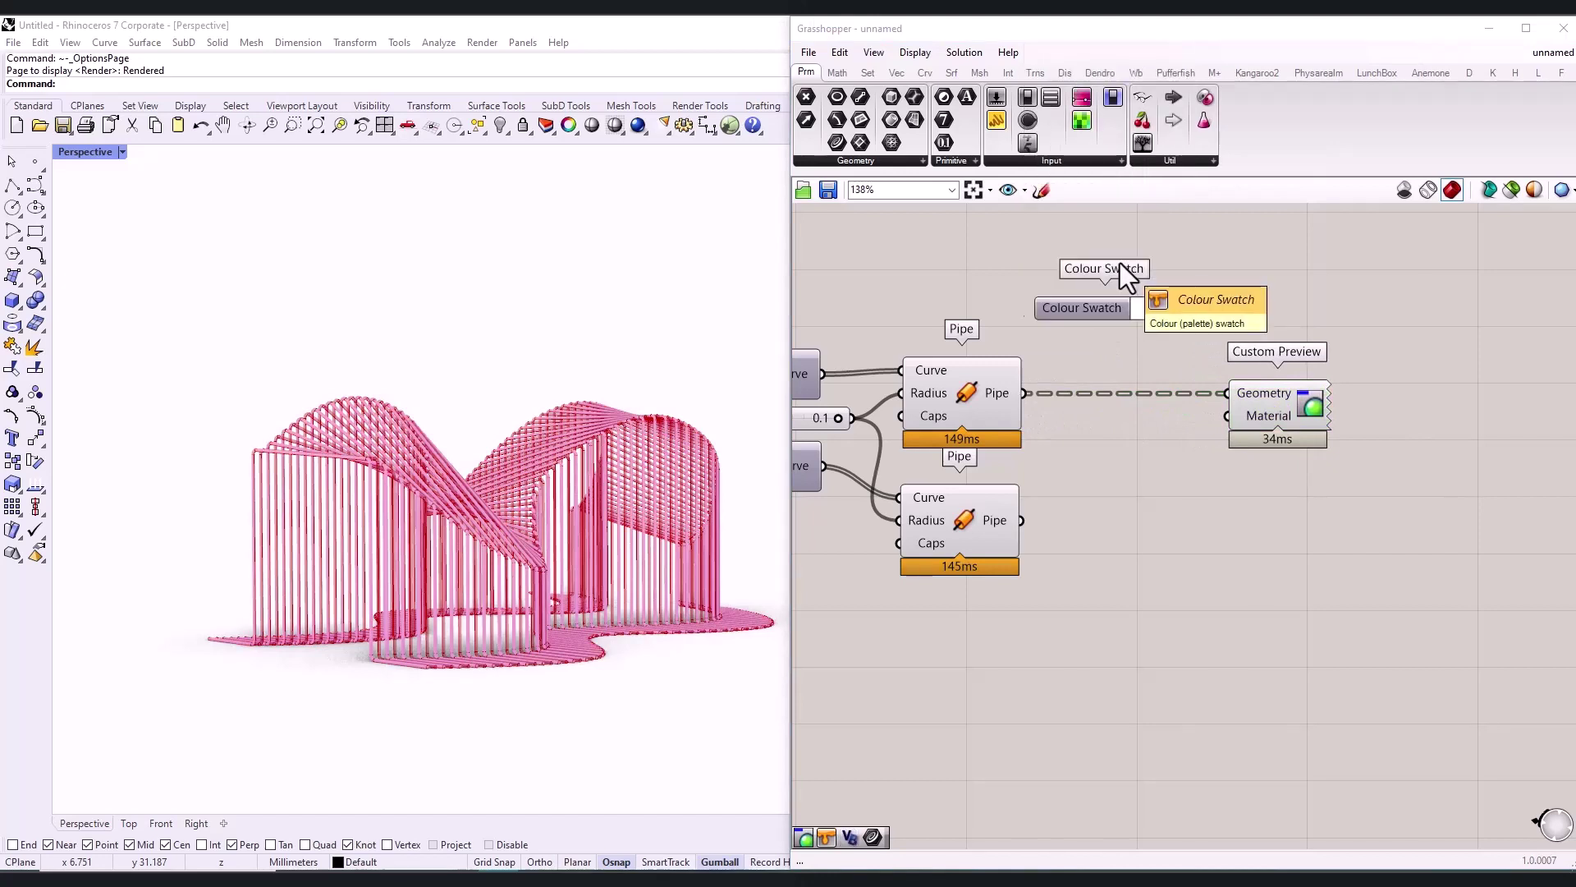
left_click(1159, 305)
left_click_drag(1161, 310, 1152, 452)
left_click(1152, 451)
left_click_drag(1302, 579, 1303, 591)
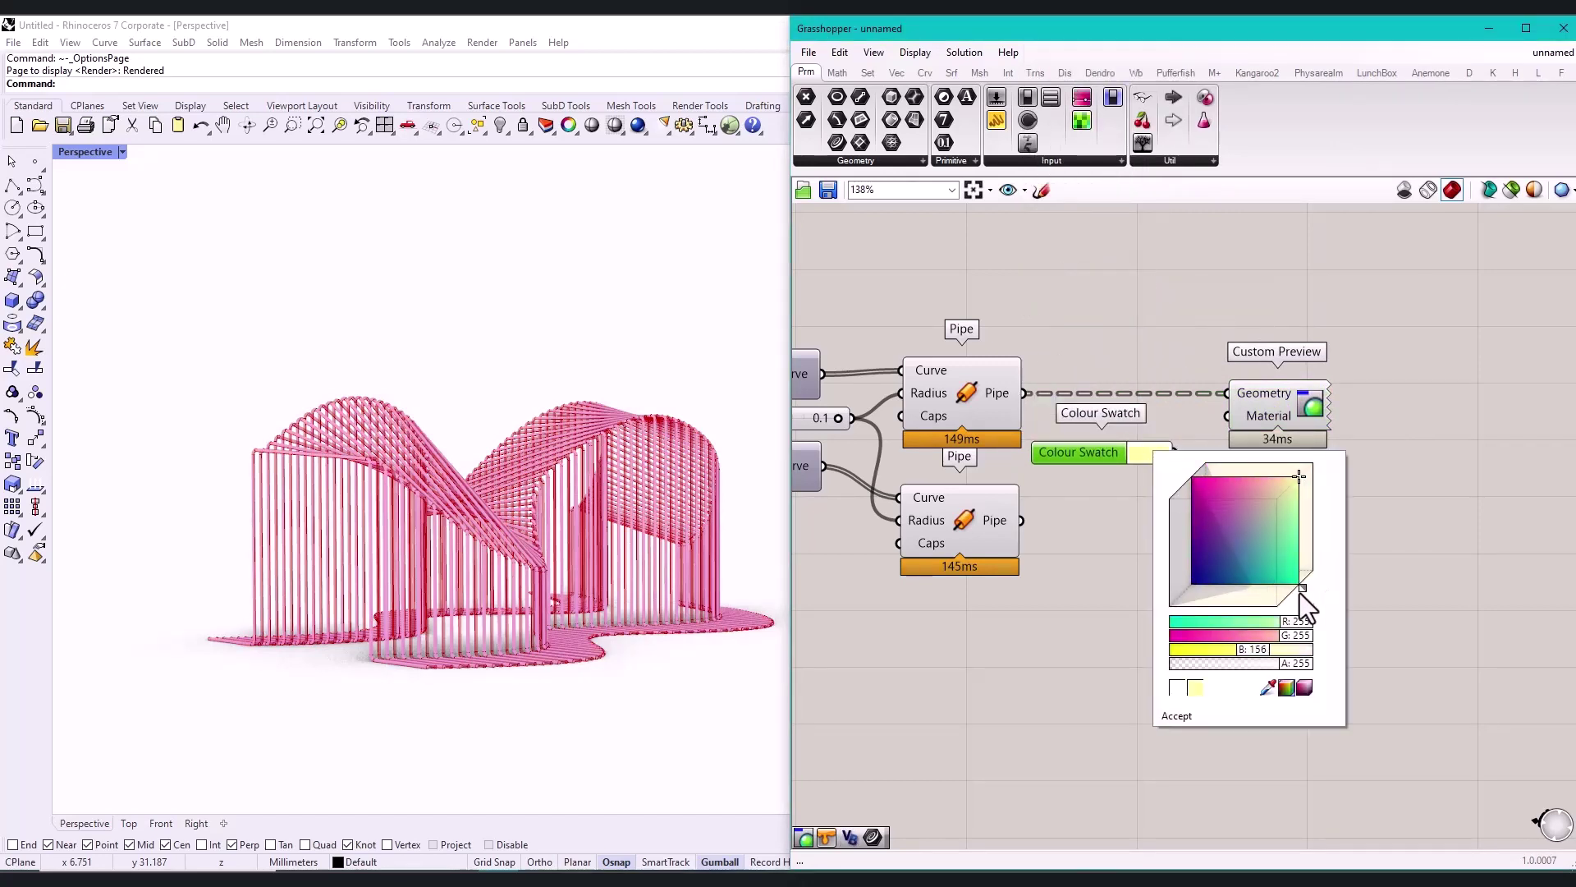
left_click_drag(1256, 544, 1269, 520)
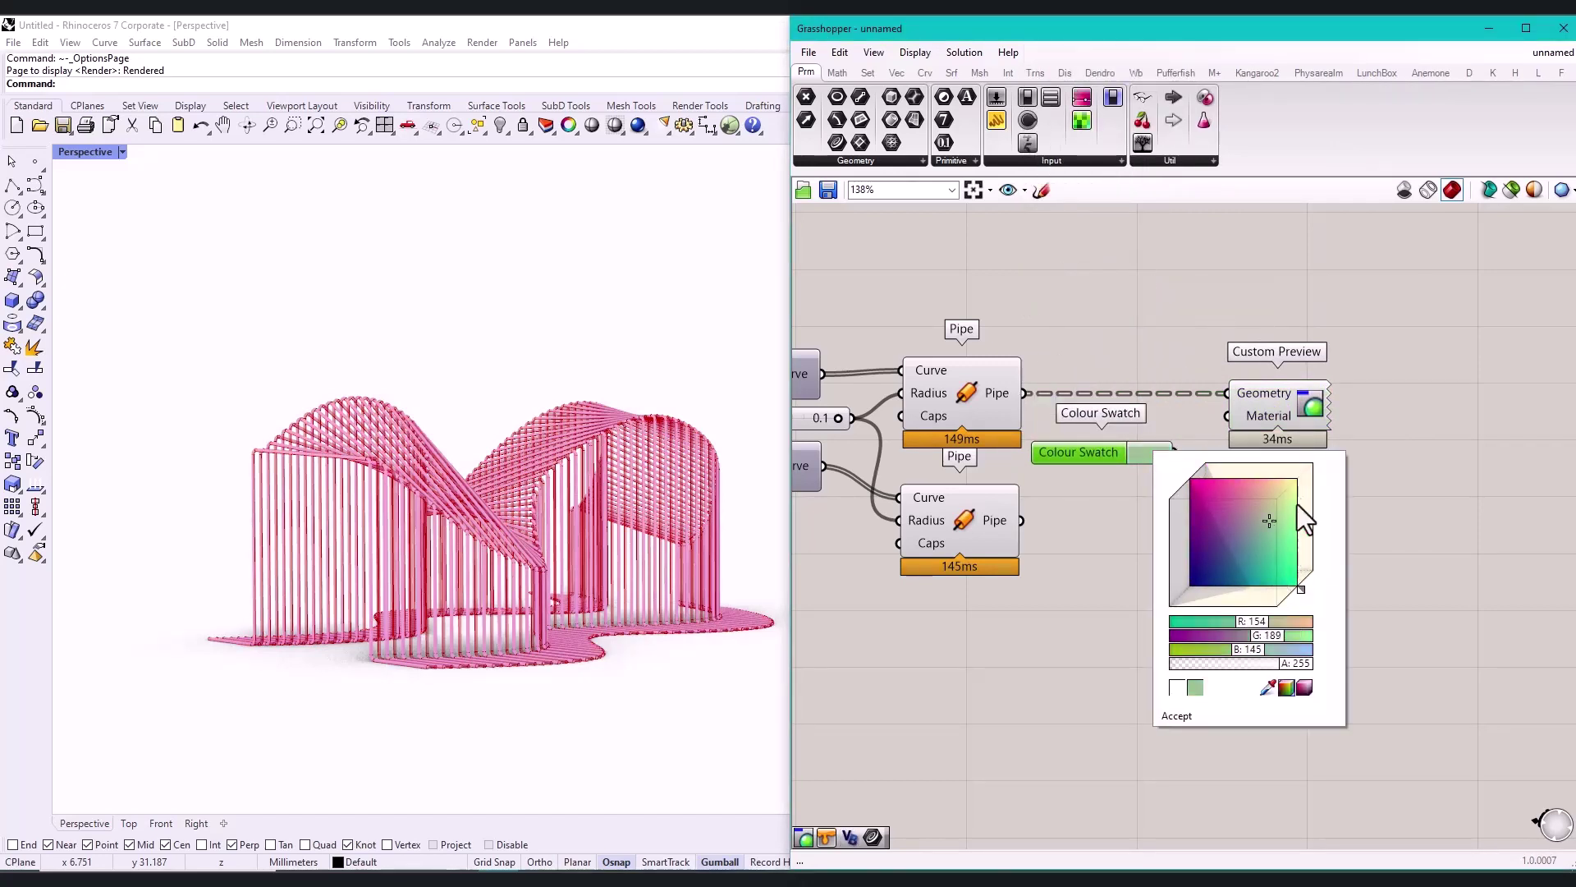
left_click(1164, 464)
Step: Duplicate the Custom Preview and its Colour Swatch below, and connect the second Pipe's output to the copy's Geometry input
left_click_drag(1354, 358, 1116, 460)
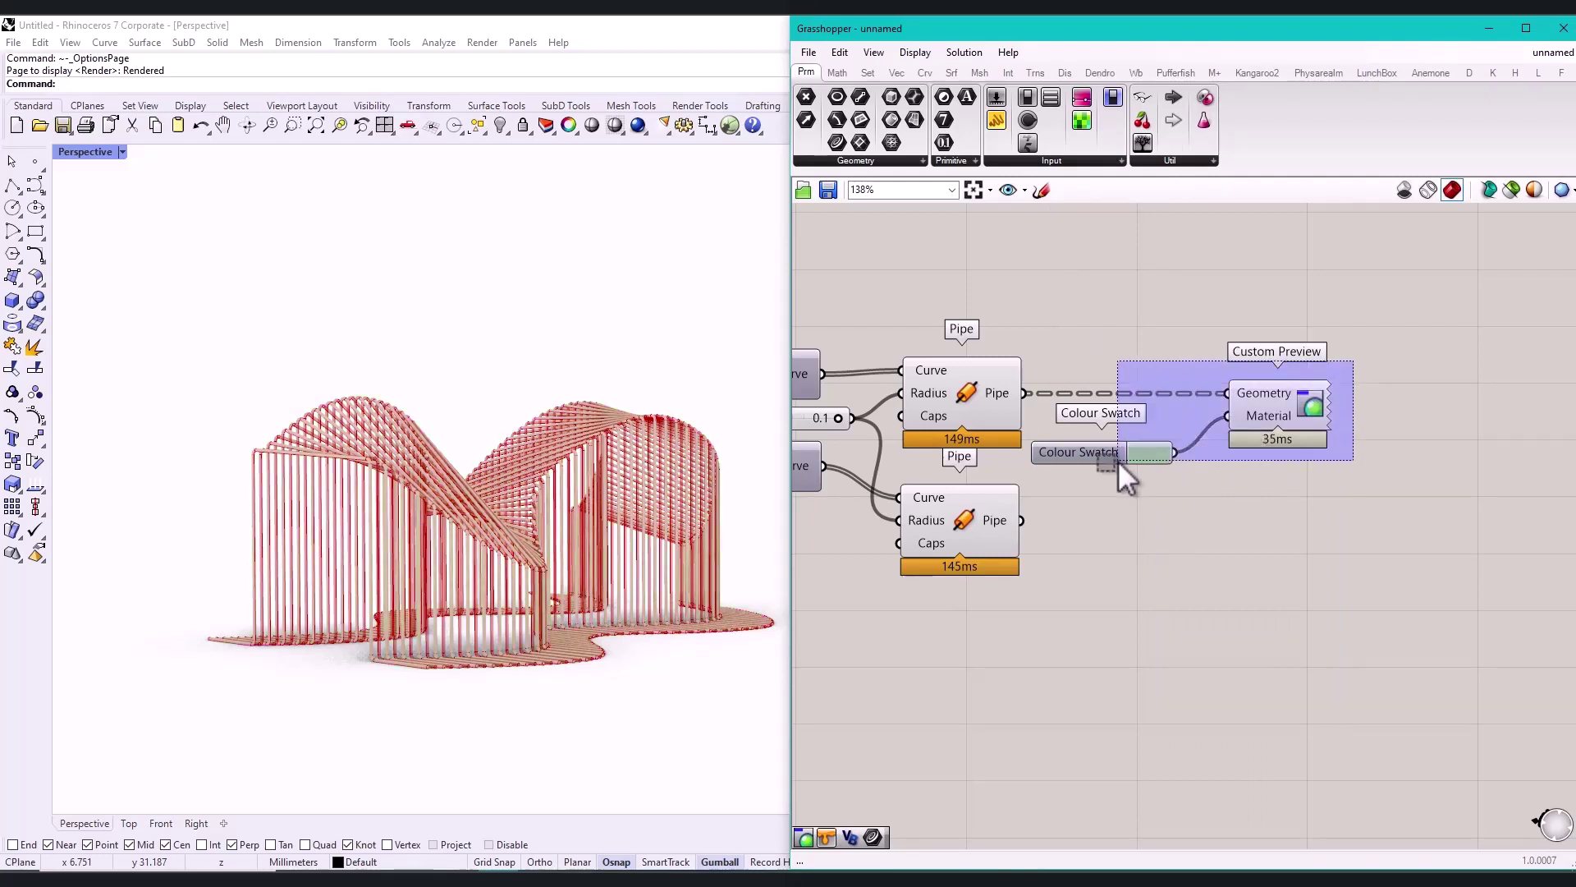
left_click_drag(1291, 411, 1305, 570, "alt")
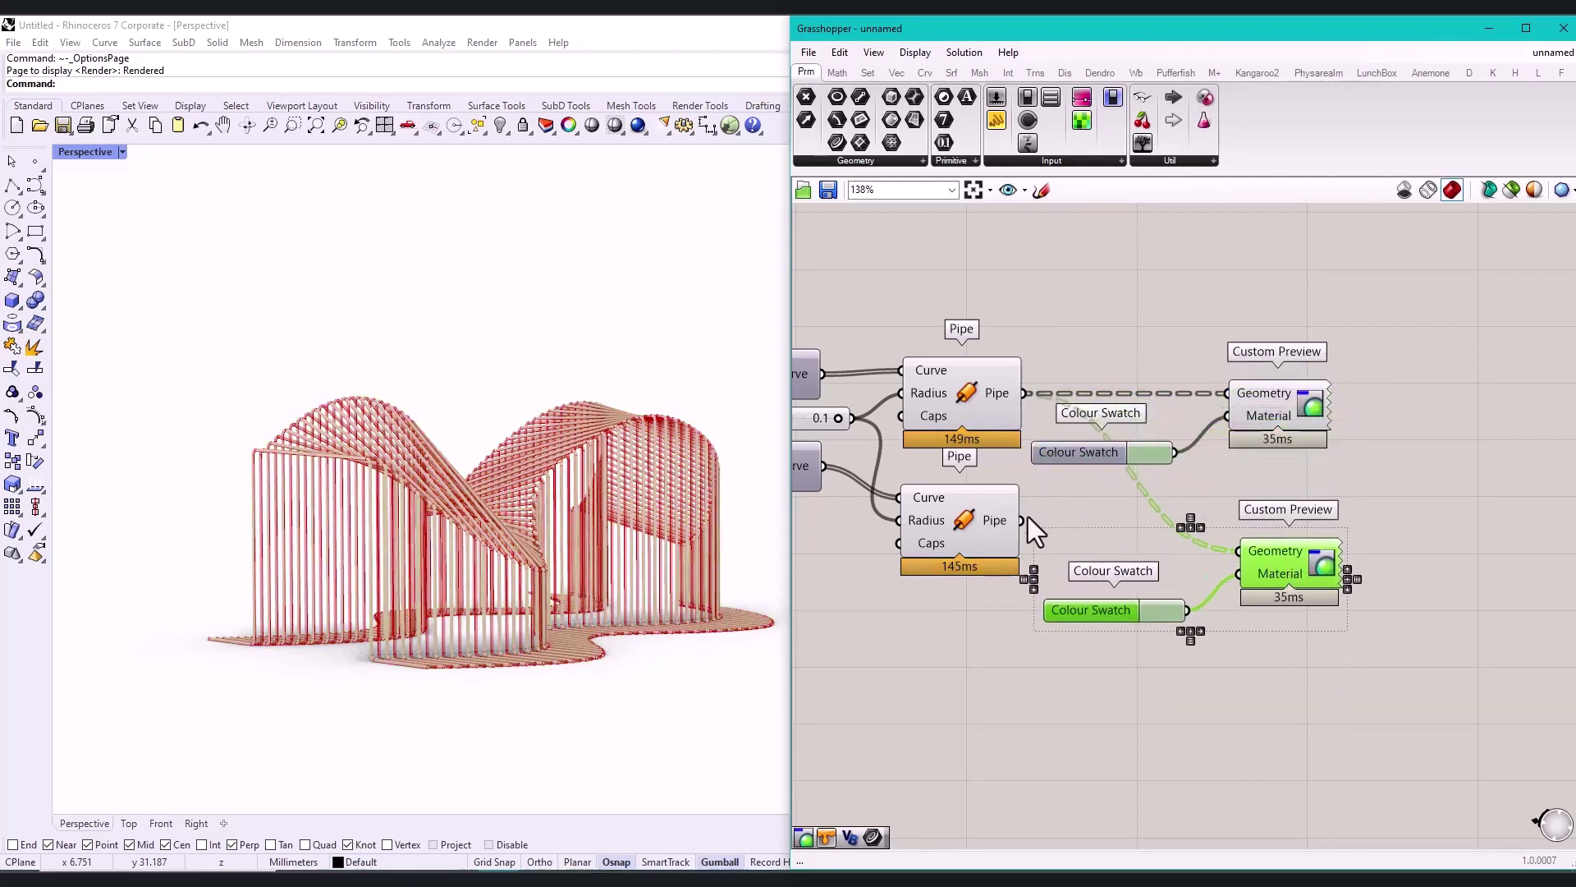
left_click_drag(1023, 520, 1240, 551)
Step: Turn off the default previews of both Pipe components
left_click_drag(1027, 337, 953, 515)
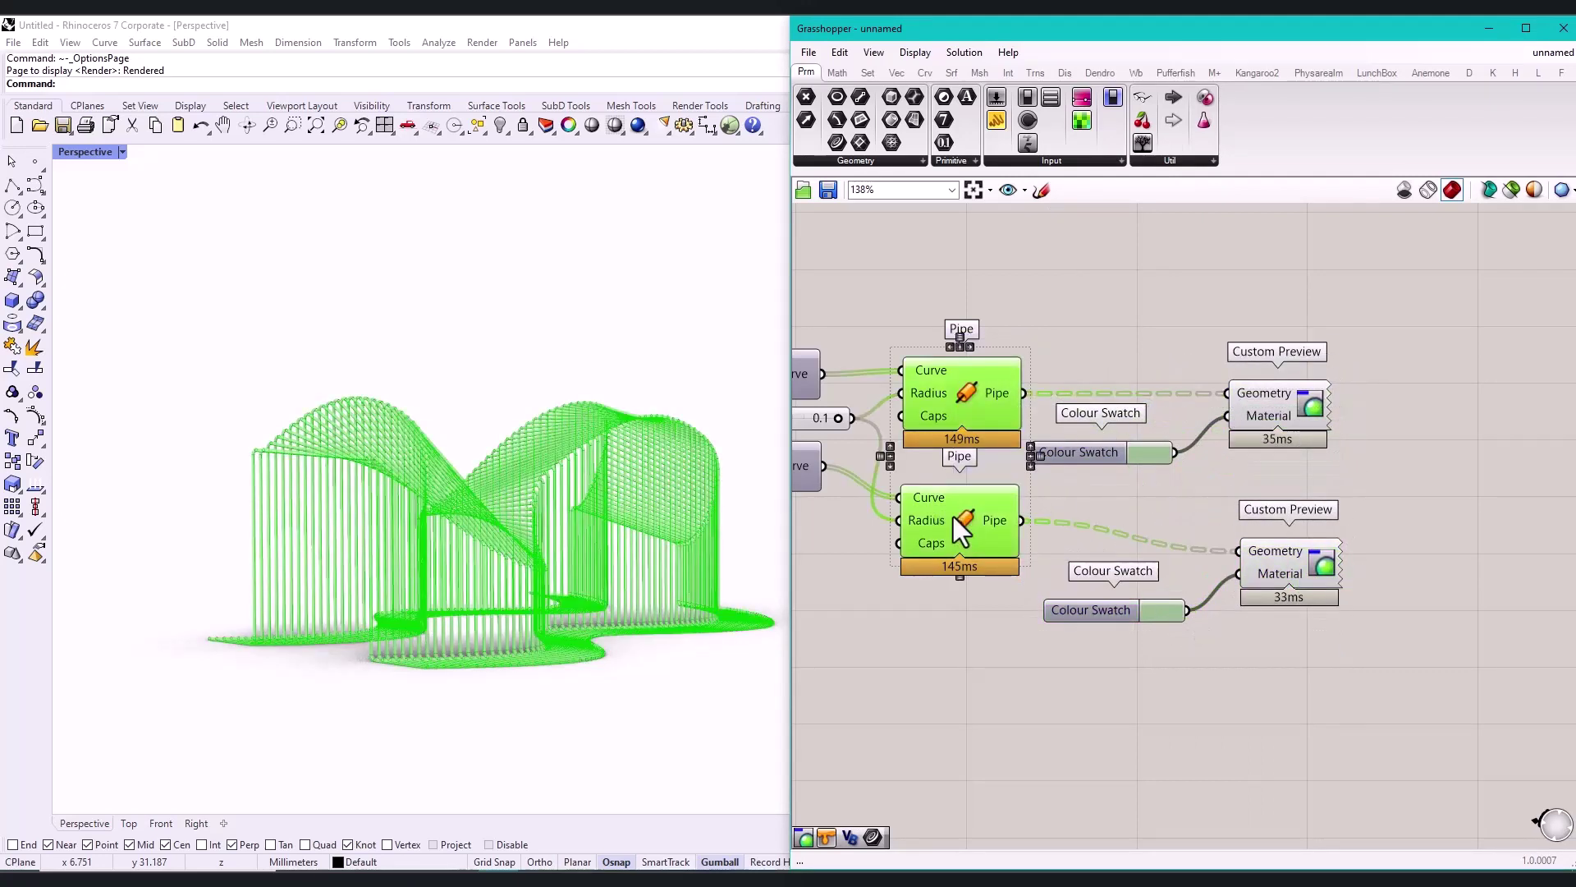
key("ctrl+q")
Step: Change the second Colour Swatch to pink so the List B pipes are coloured differently from the green ones
left_click(1161, 610)
left_click(1299, 654)
left_click_drag(1293, 642, 1272, 632)
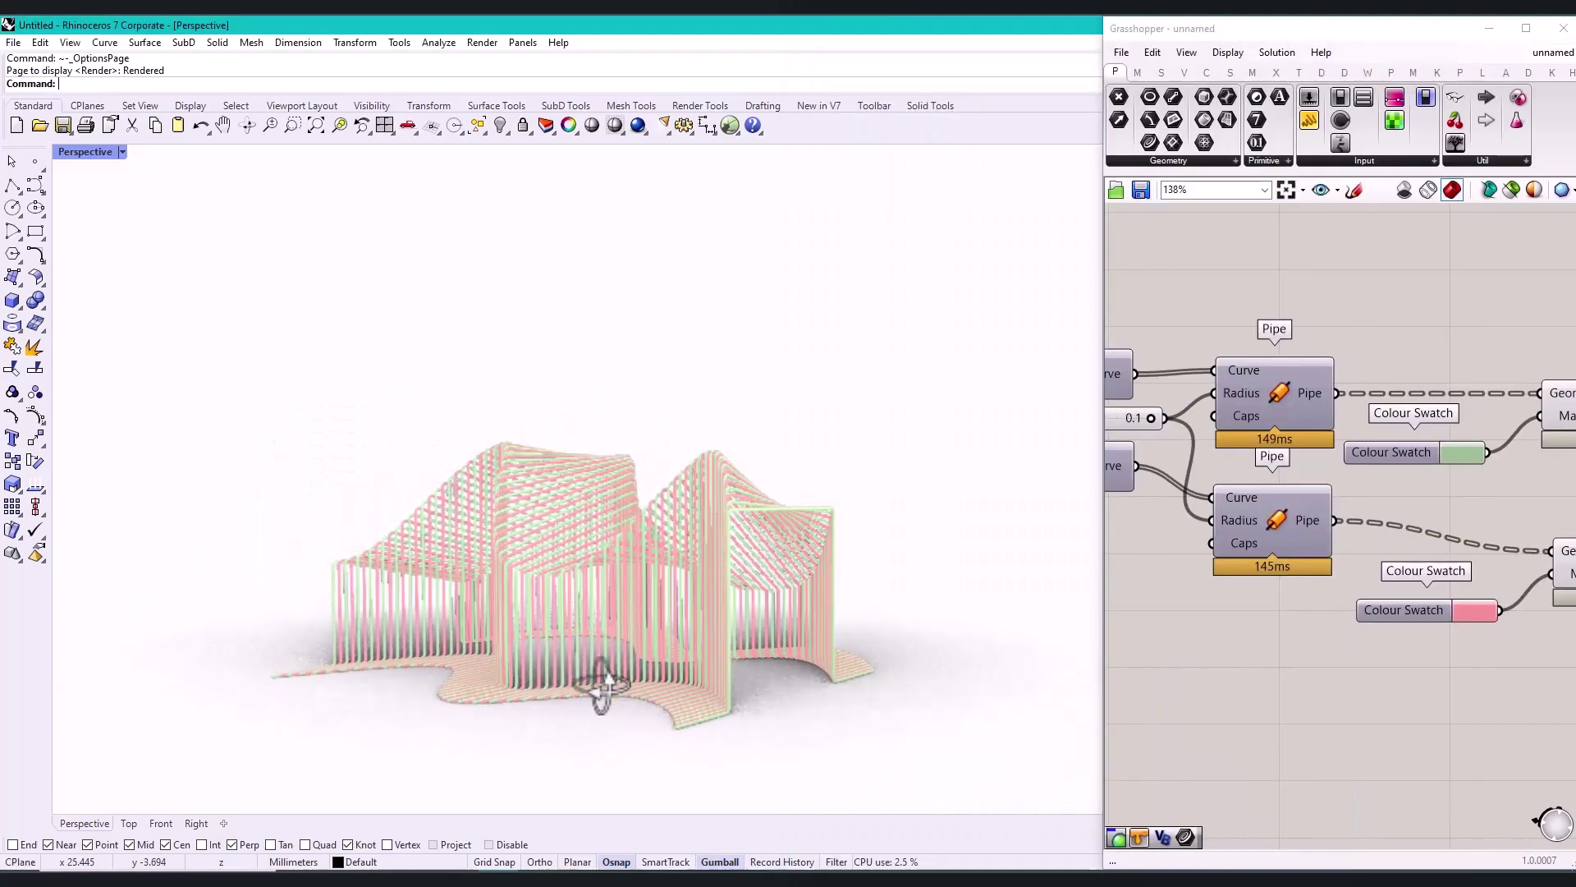
right_click_drag(598, 690, 456, 617)
scroll(457, 617, "up", 3)
right_click_drag(282, 692, 525, 698)
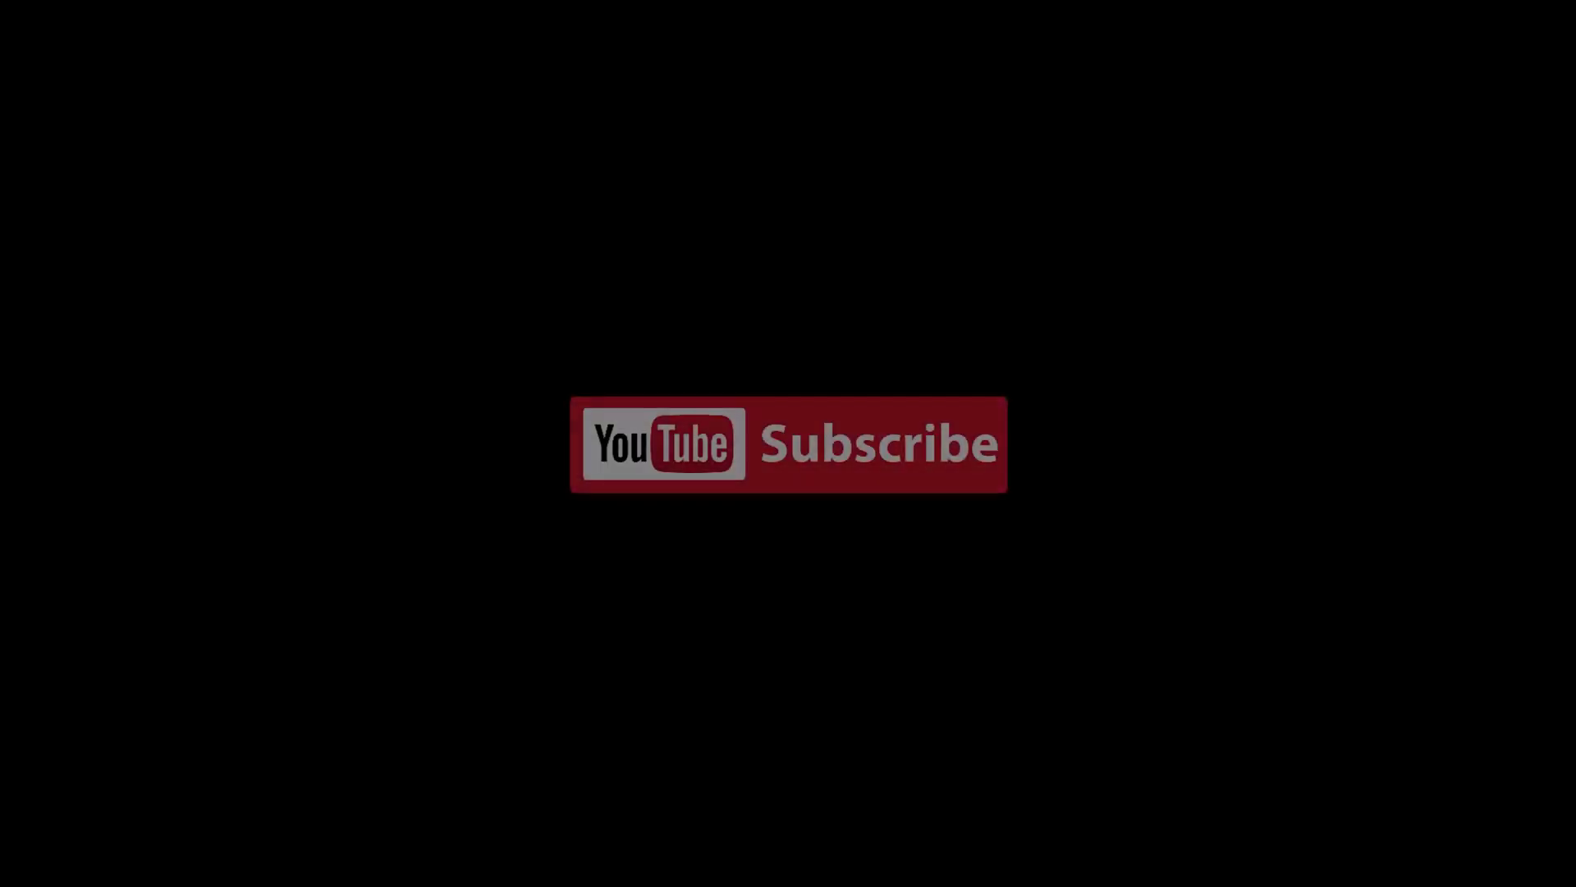